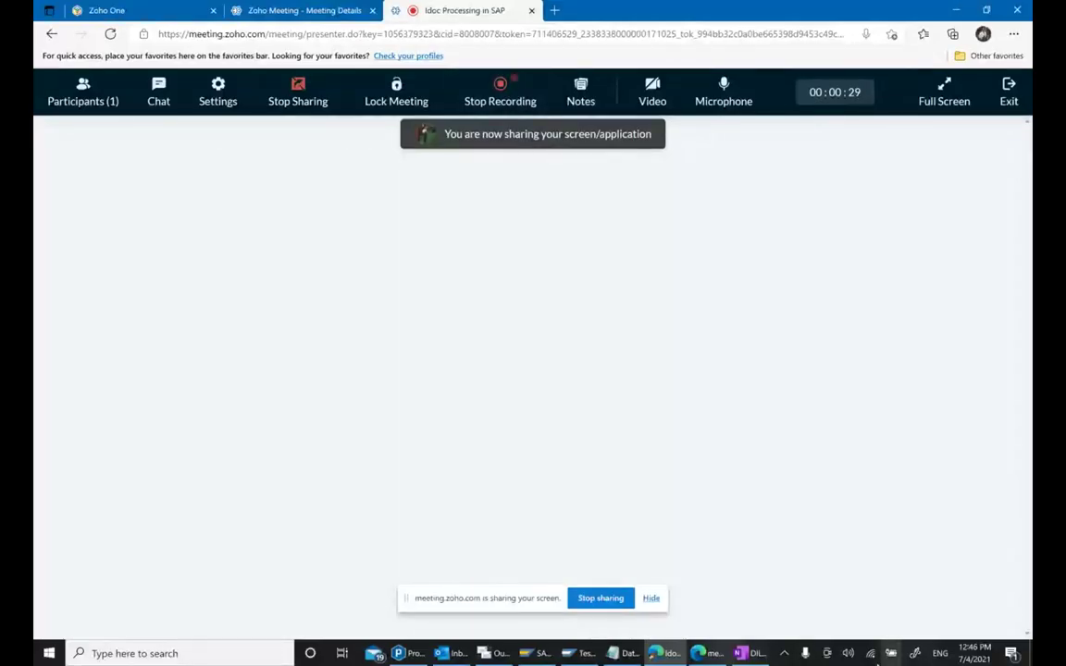
Switch to the Idoc processing outline in OneNote and hide the screen-sharing notification bar.
mouse_move(767, 655)
left_click_drag(767, 655, 678, 657)
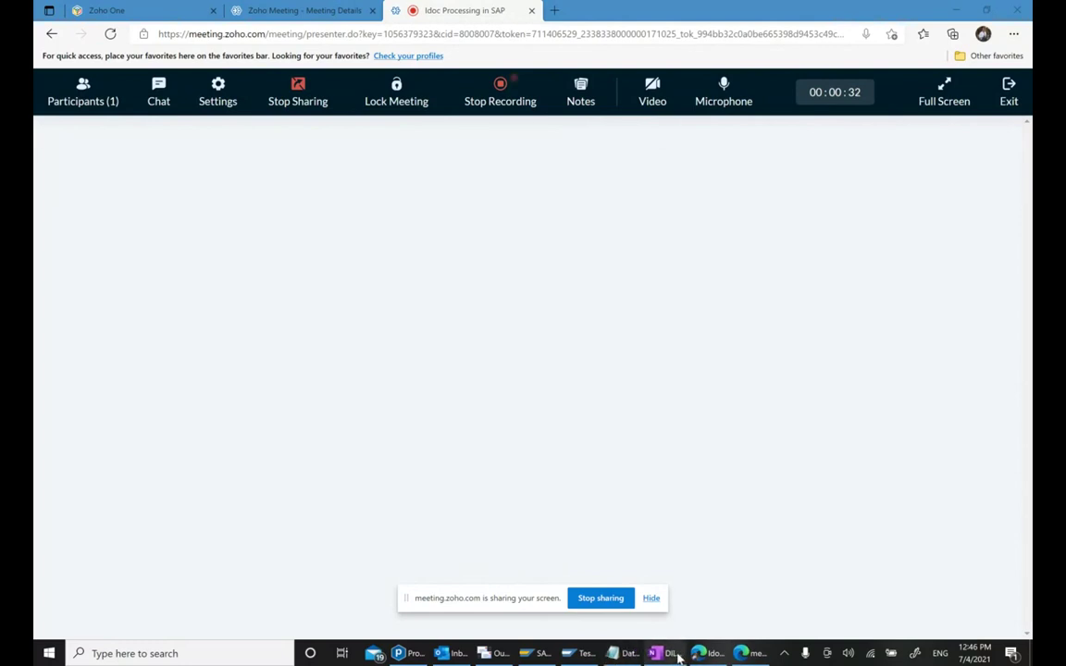
left_click(673, 653)
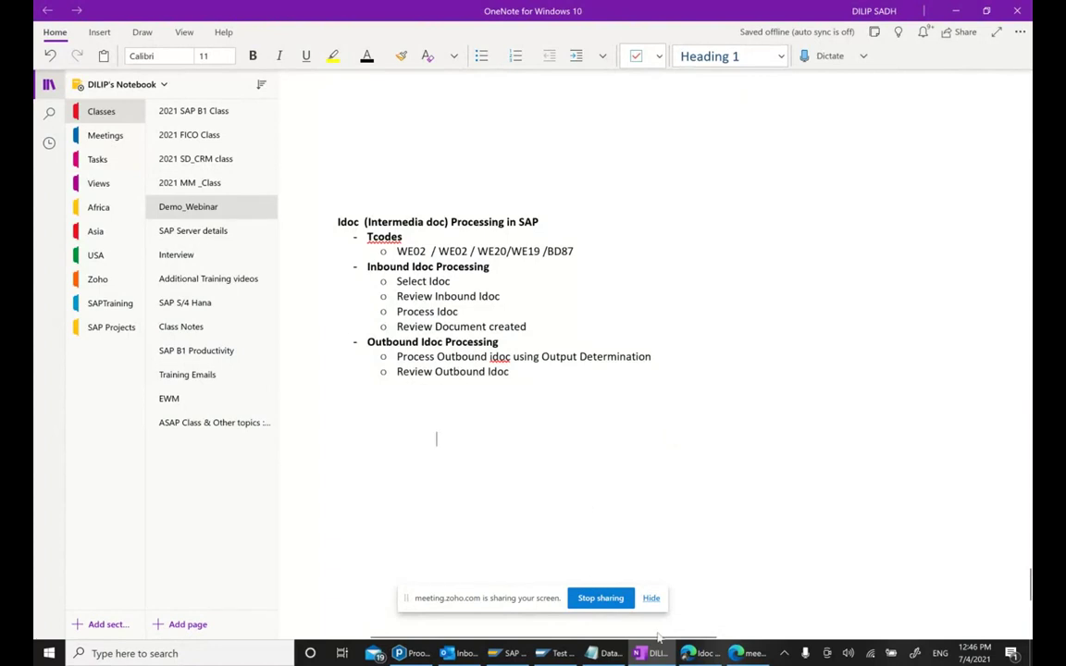
left_click(651, 598)
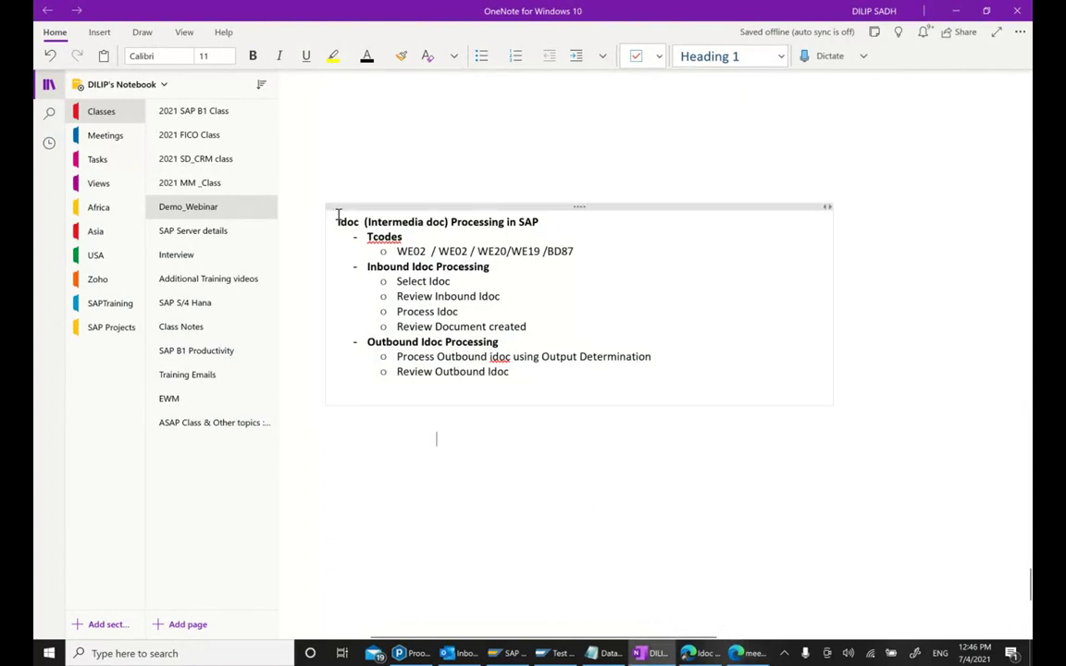
left_click_drag(337, 222, 606, 371)
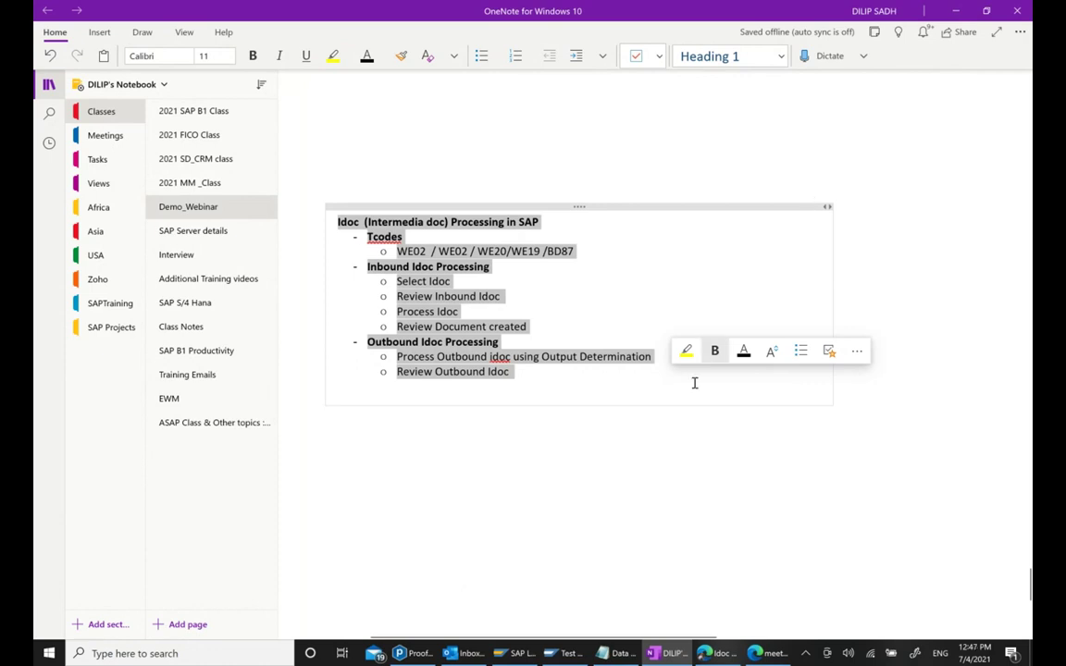
left_click(459, 571)
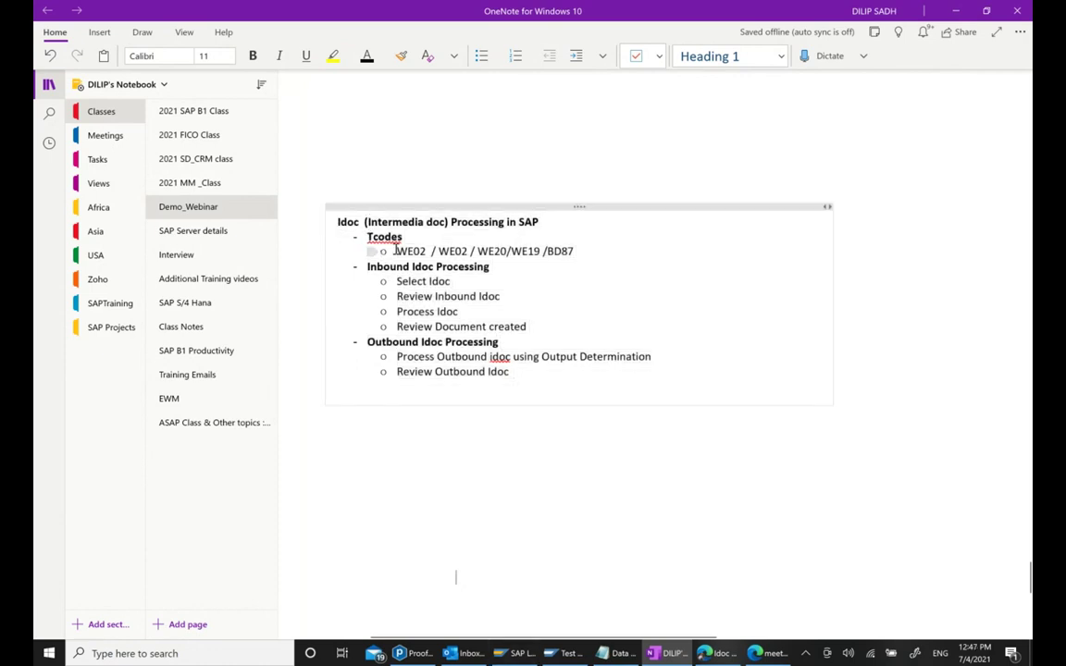
Correct the second transaction code in the Tcodes line to WE05 and make the whole line bold.
left_click_drag(396, 251, 603, 256)
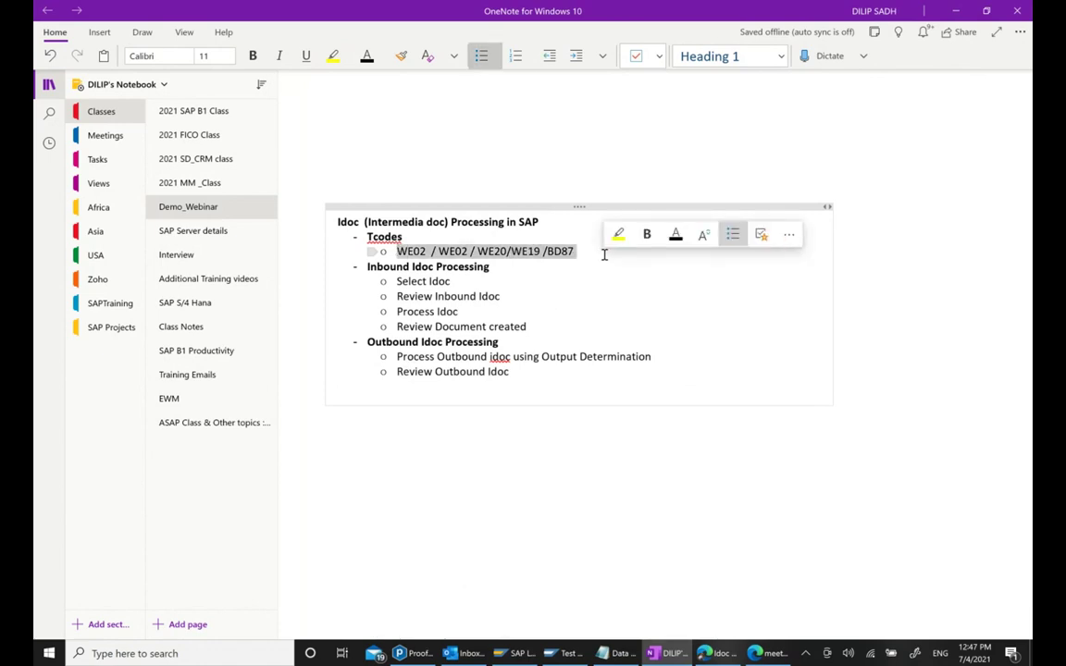
left_click(469, 250)
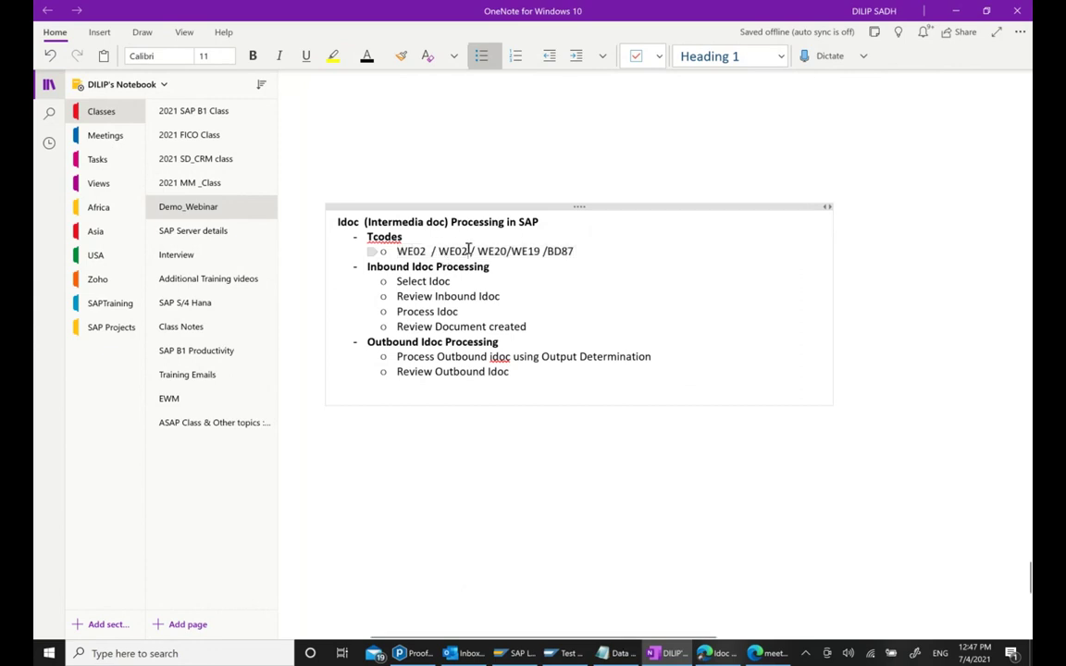
key("BackSpace")
type("5")
left_click_drag(428, 249, 604, 249)
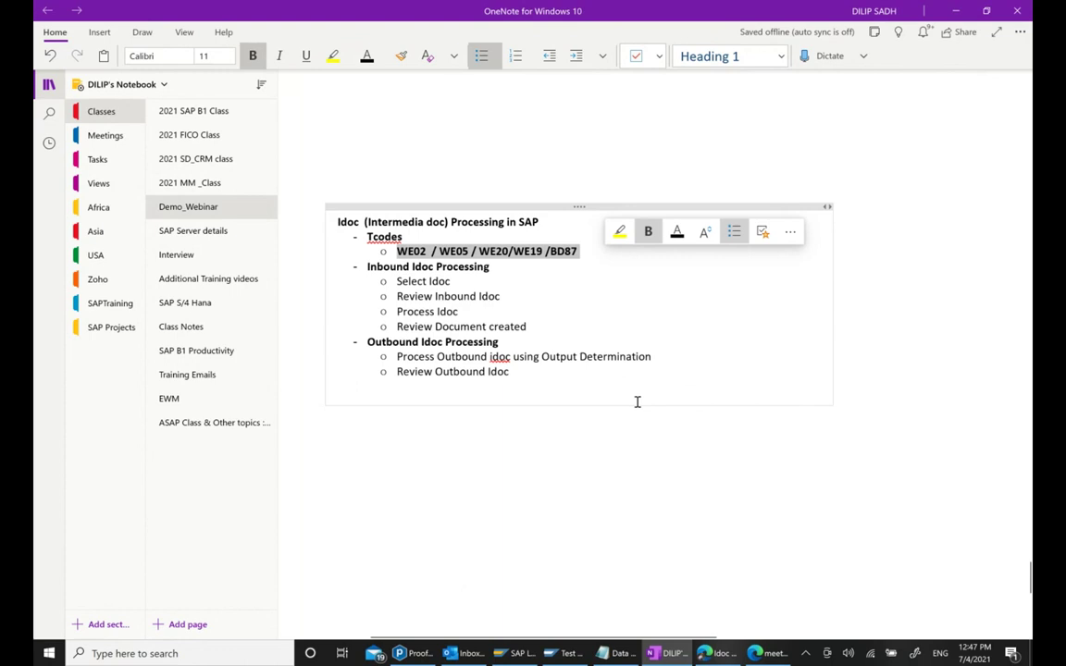
left_click(574, 457)
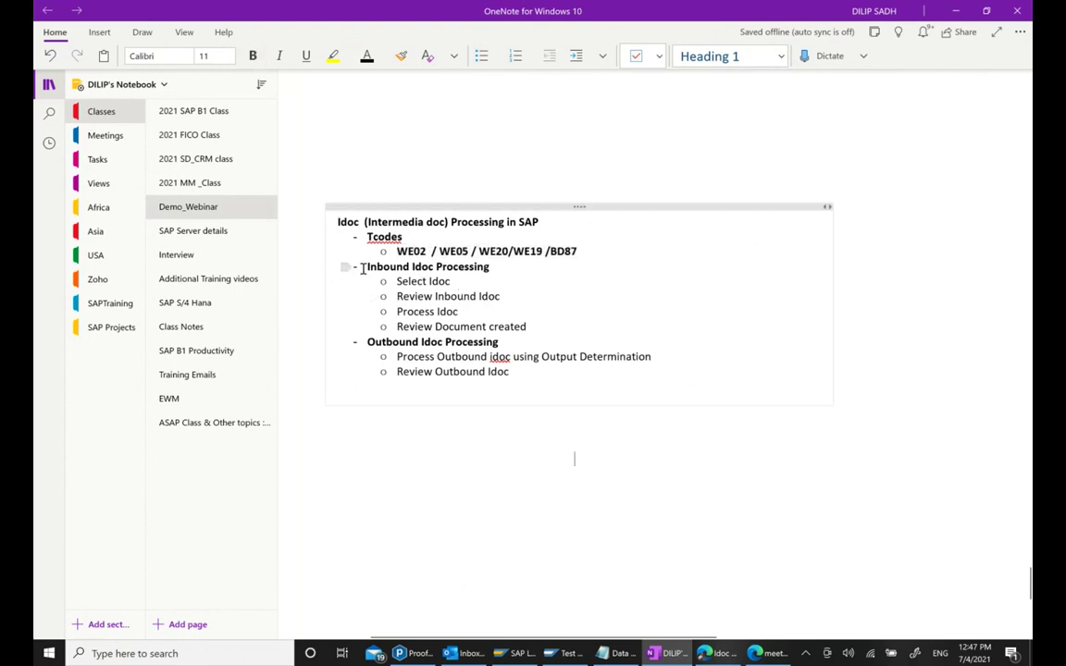
Append ".. WE02 / WE05" to the Select Idoc bullet under Inbound Idoc Processing.
left_click_drag(365, 268, 531, 269)
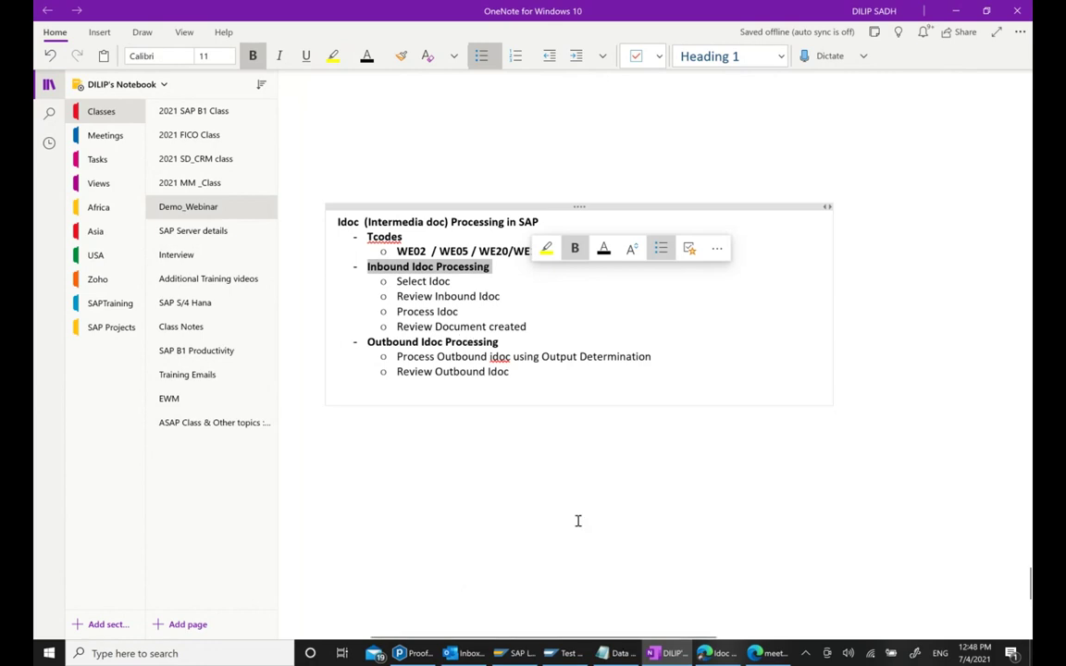
left_click(404, 385)
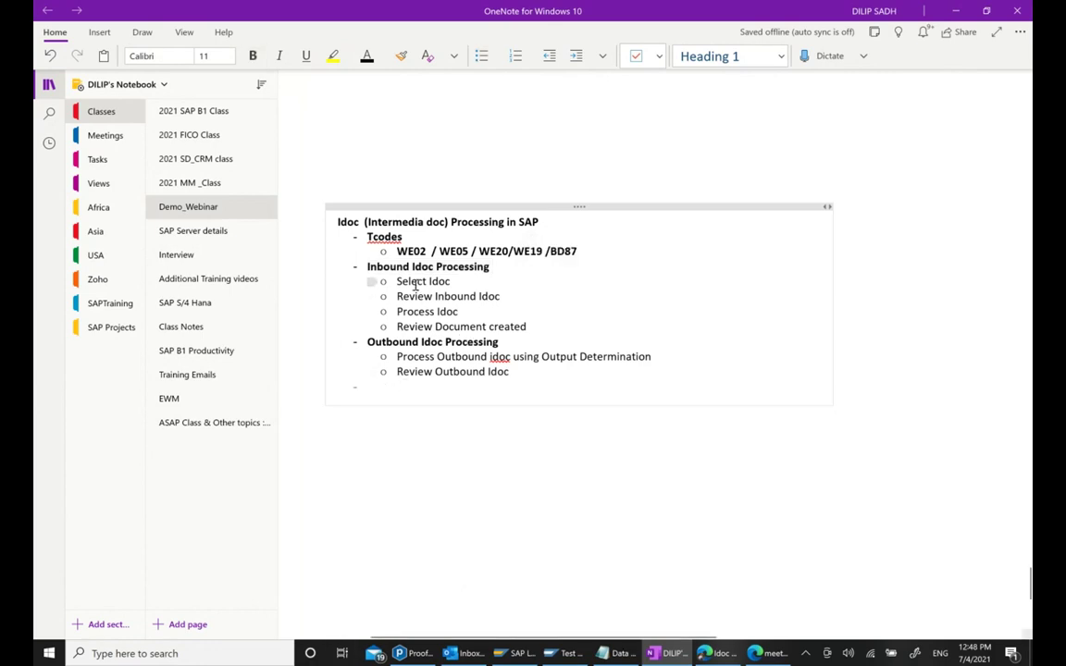
left_click(455, 282)
type(".. We0")
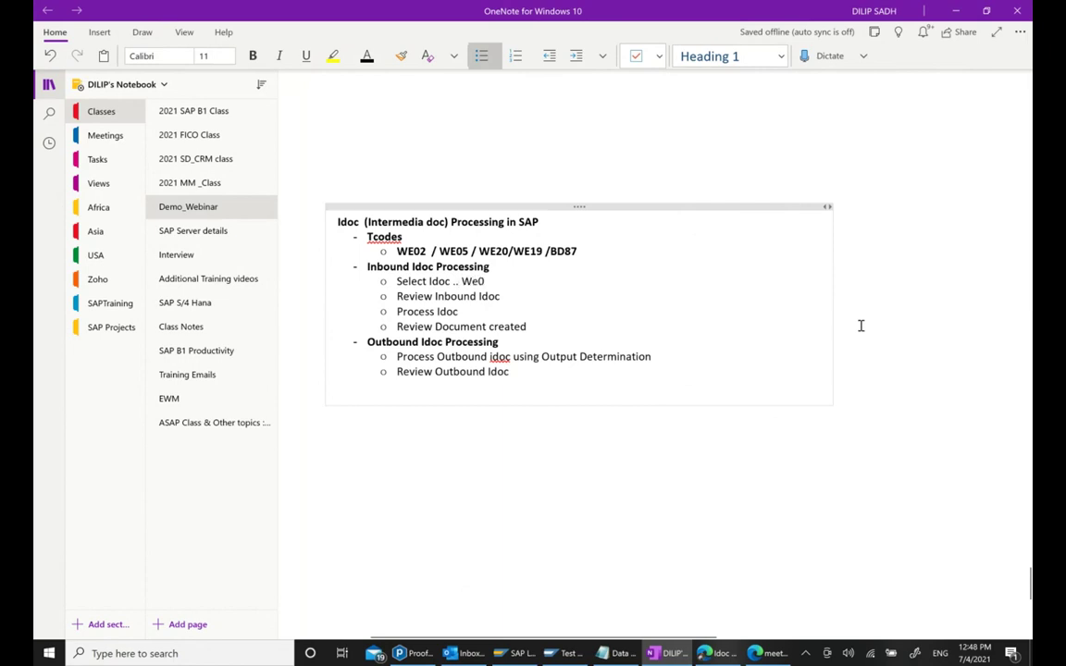
key("BackSpace")
key("BackSpace")
type("E0")
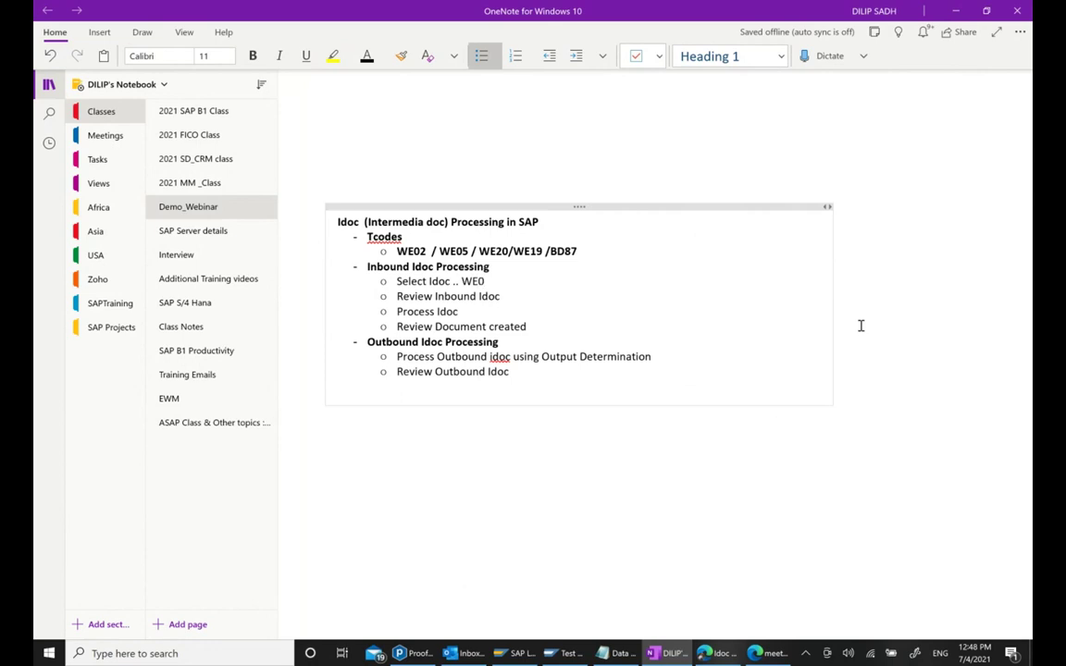
type("2 / WE05")
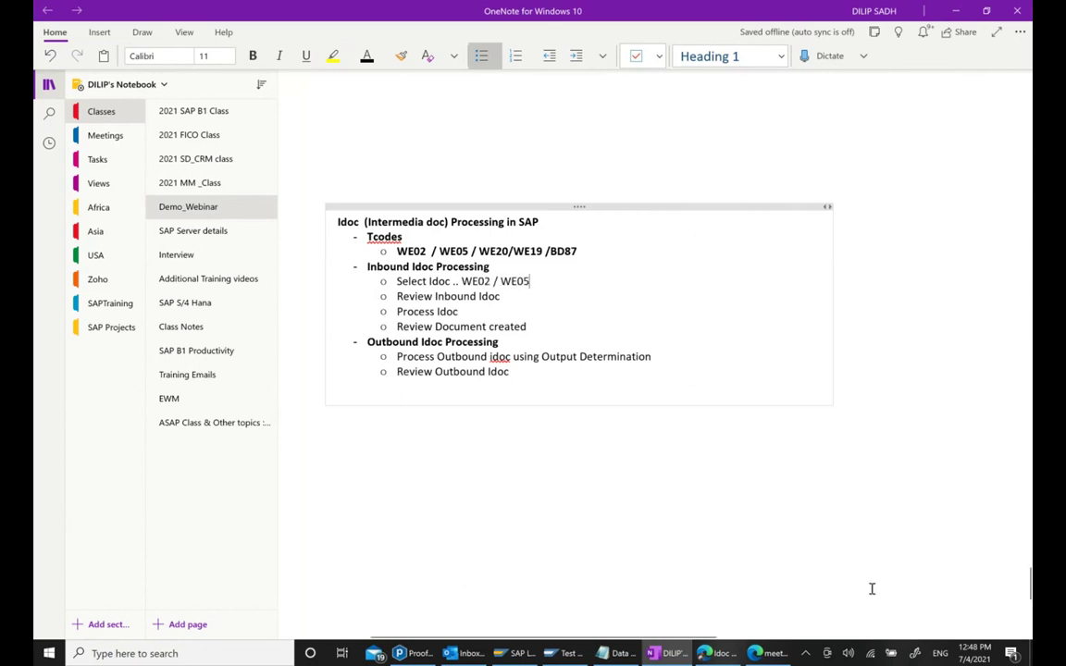
Switch to SAP, leave the Test Tool for IDoc Processing and open transaction WE02.
left_click(546, 631)
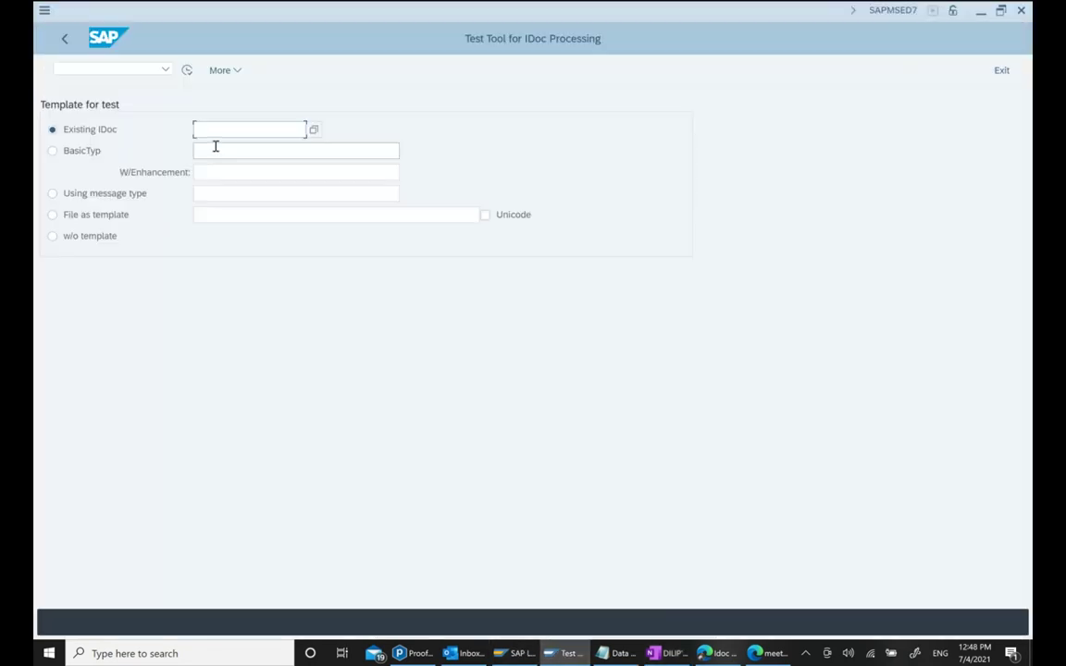
left_click(64, 39)
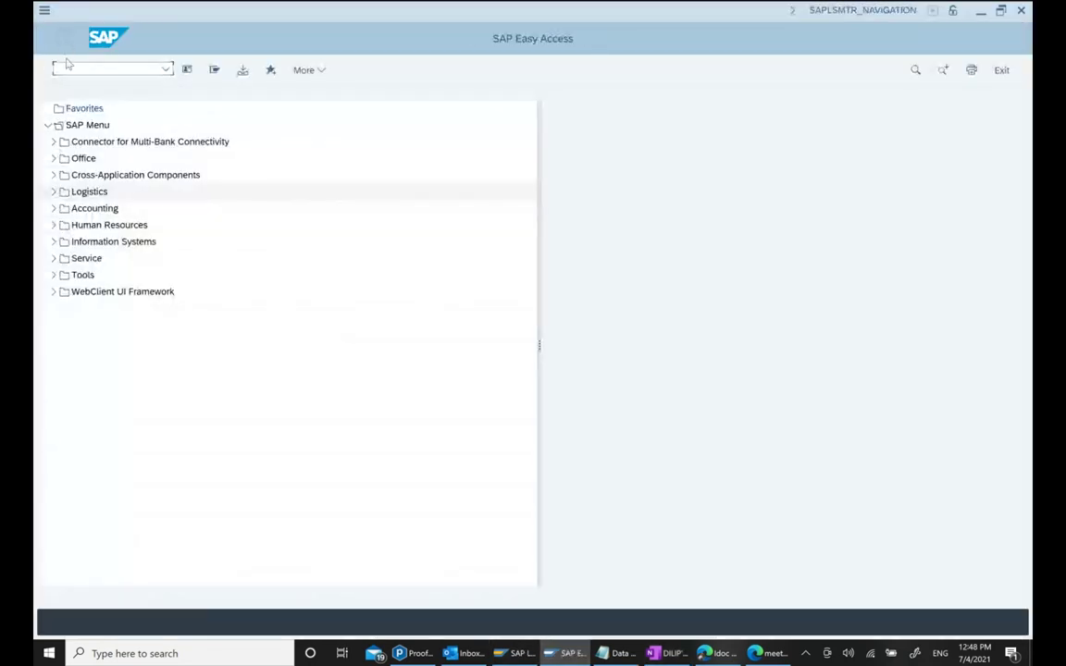
type("WE0")
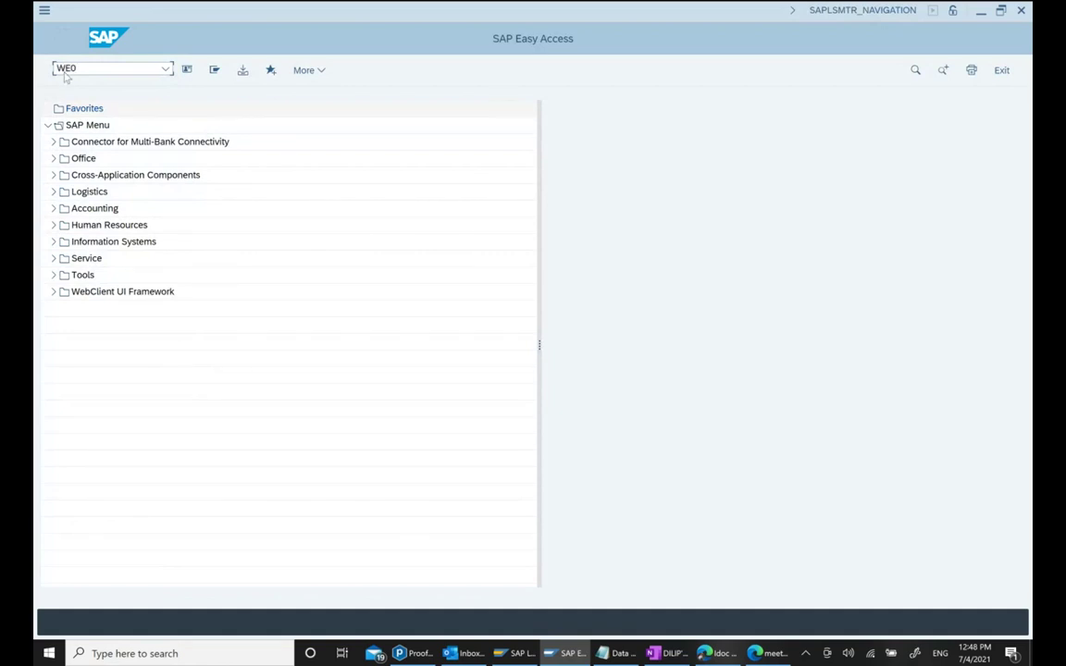
type("2")
key("Return")
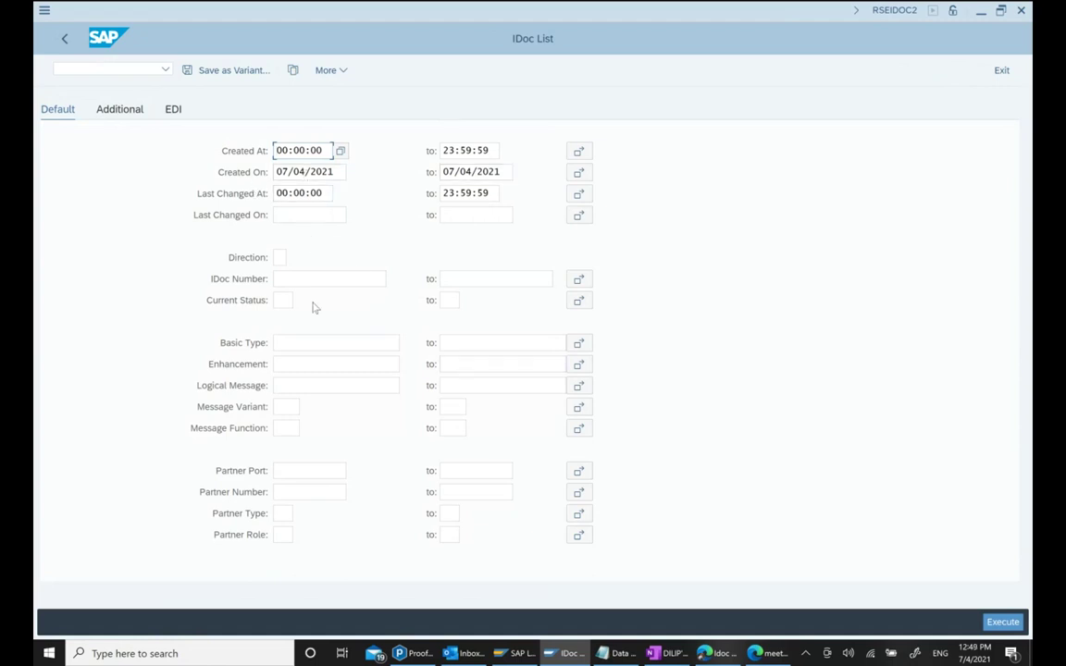
View the possible Direction values and look over the IDoc Number and Basic Type selection fields.
left_click(278, 257)
left_click(294, 258)
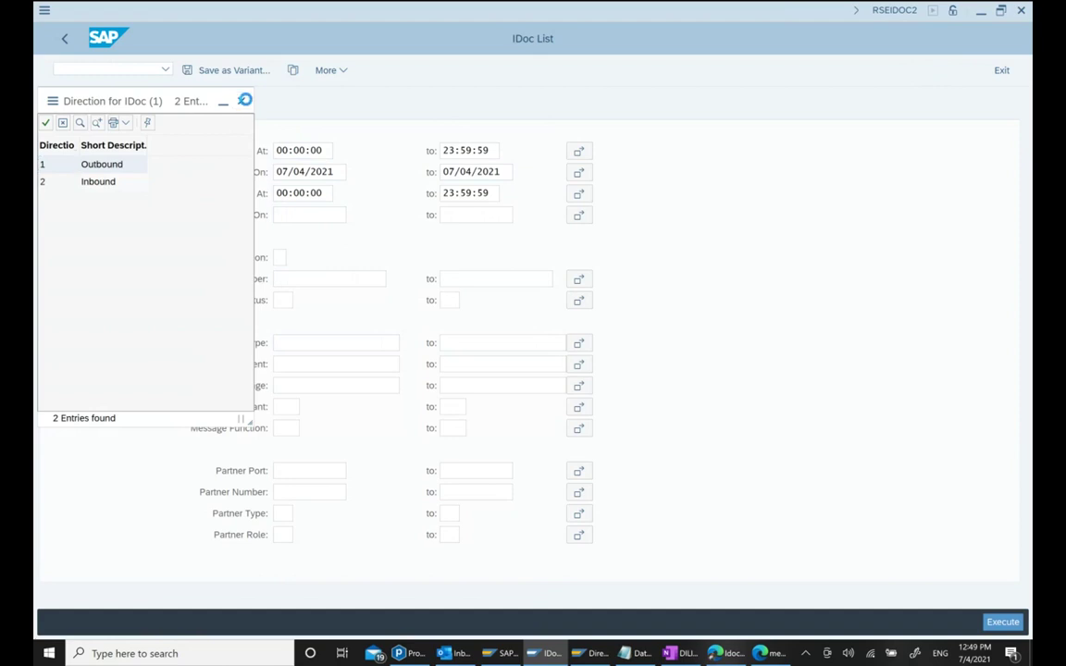
left_click(240, 102)
left_click(317, 284)
left_click(304, 337)
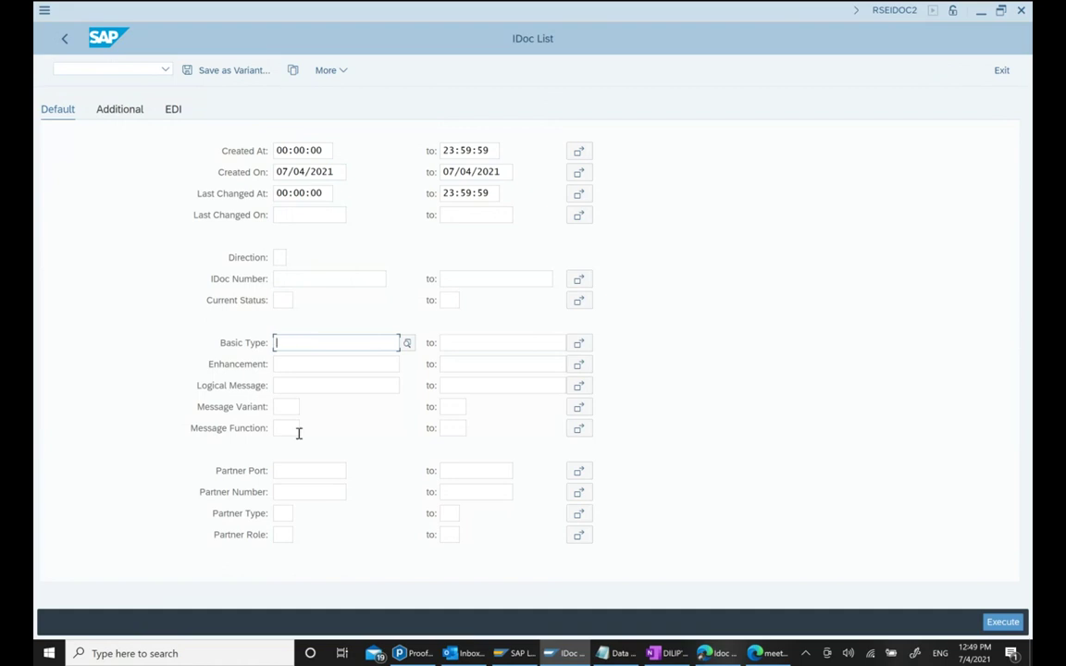
Restrict the IDoc selection to the customer's partner number, using the previously entered value.
left_click(307, 495)
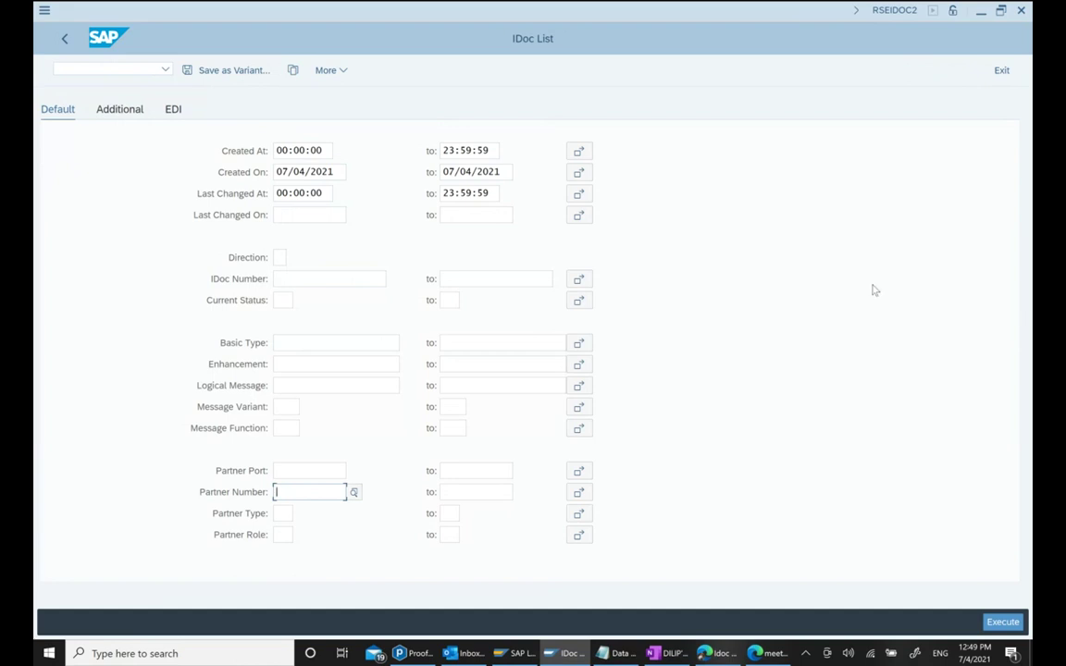
key("Down")
key("Down")
key("Return")
Set the Created On start date to 07/01/2021 and run the IDoc selection.
left_click(322, 171)
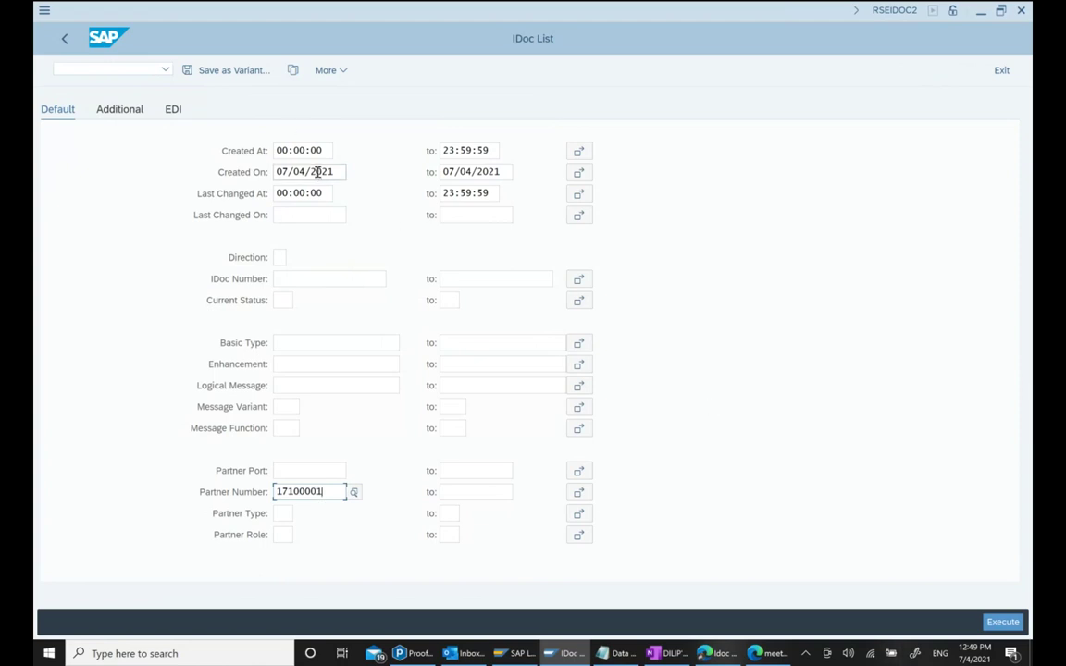
key("F8")
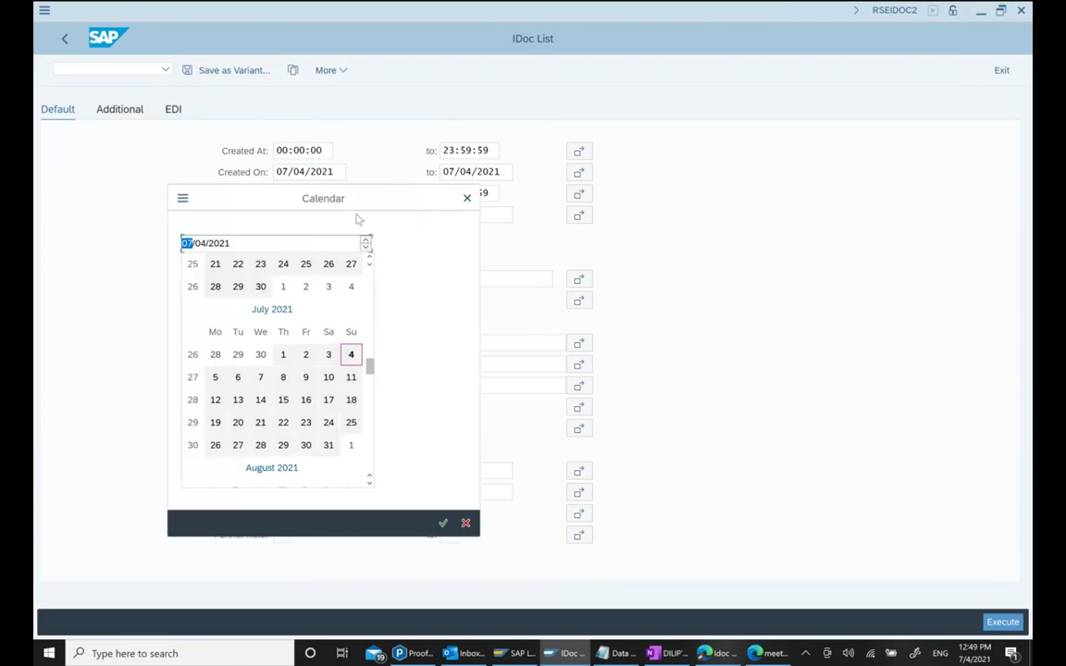
left_click(284, 355)
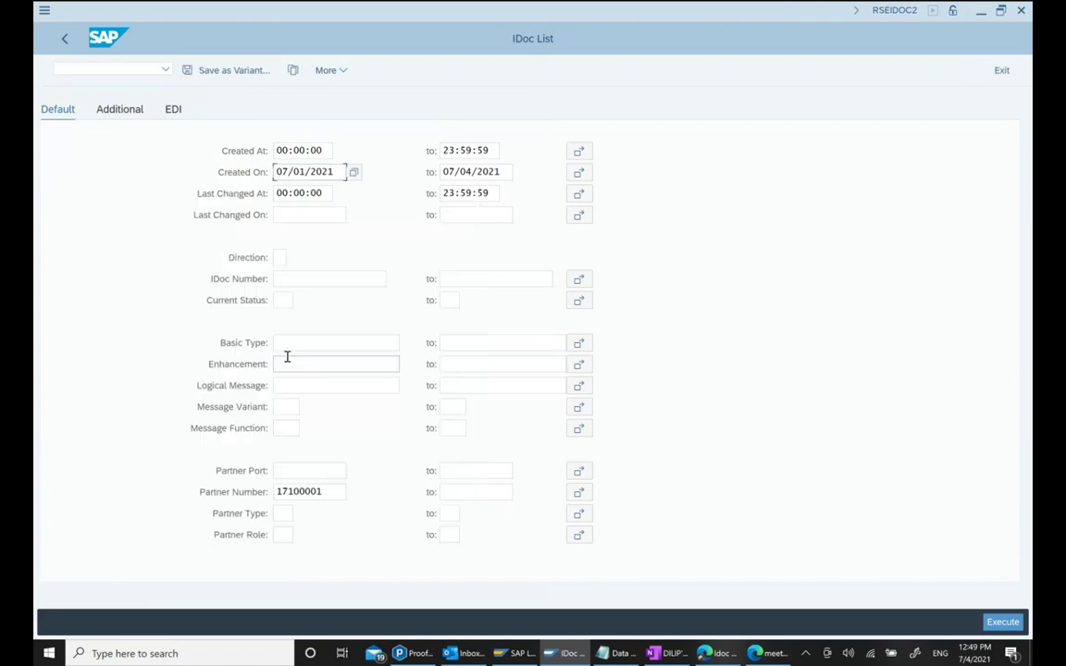
left_click(1004, 623)
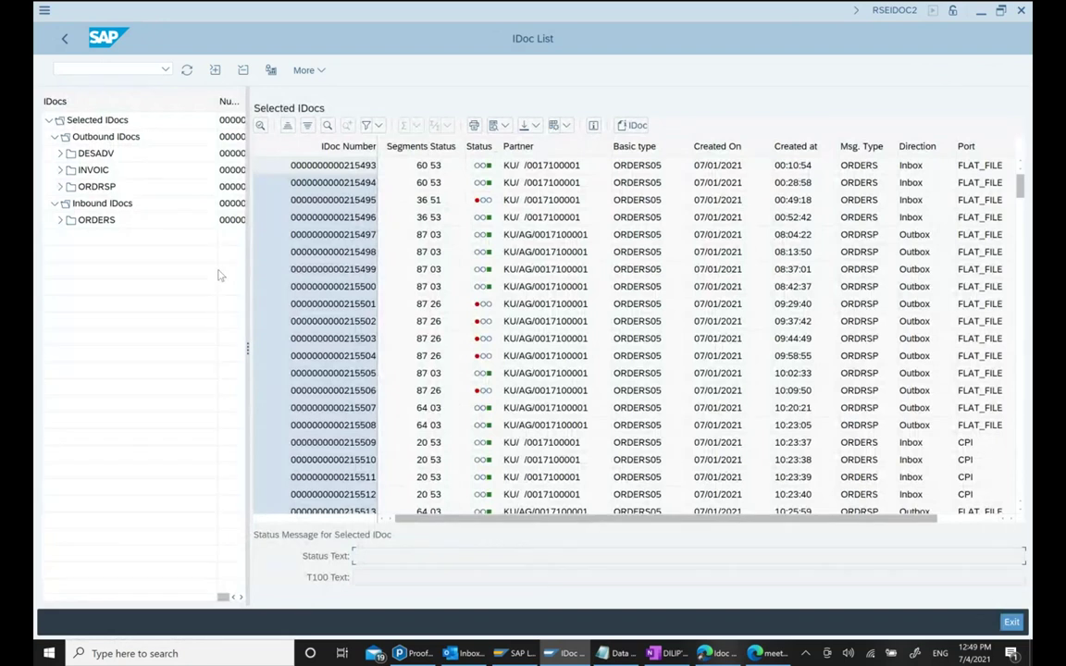
Display the list of outbound IDocs, and expand the inbound group to list its ORDERS IDocs.
left_click(62, 137)
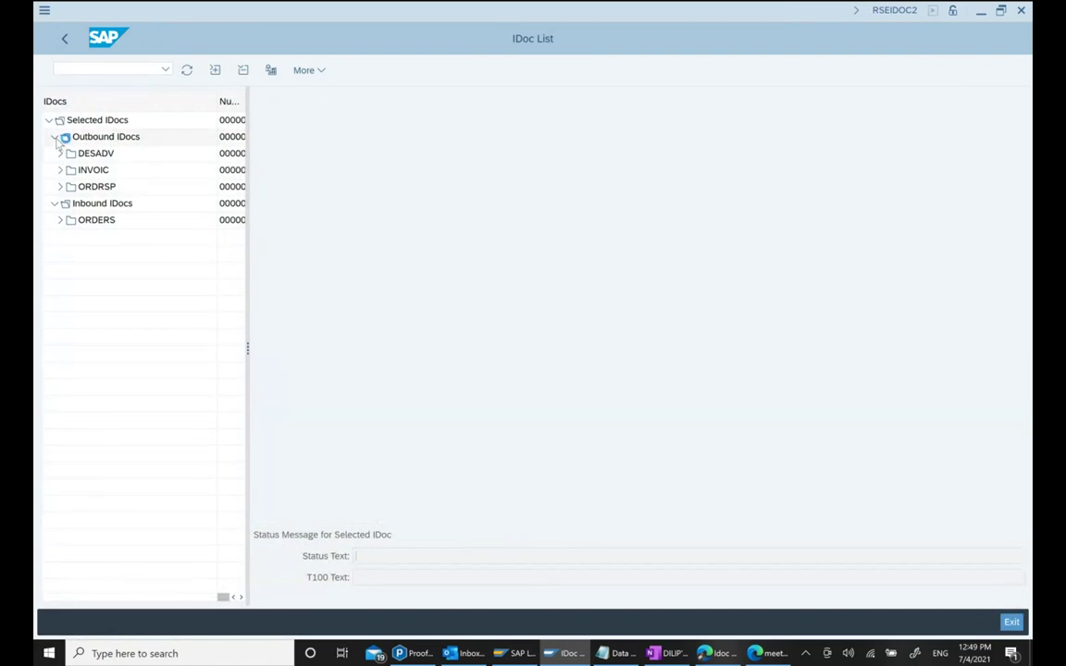
left_click(55, 203)
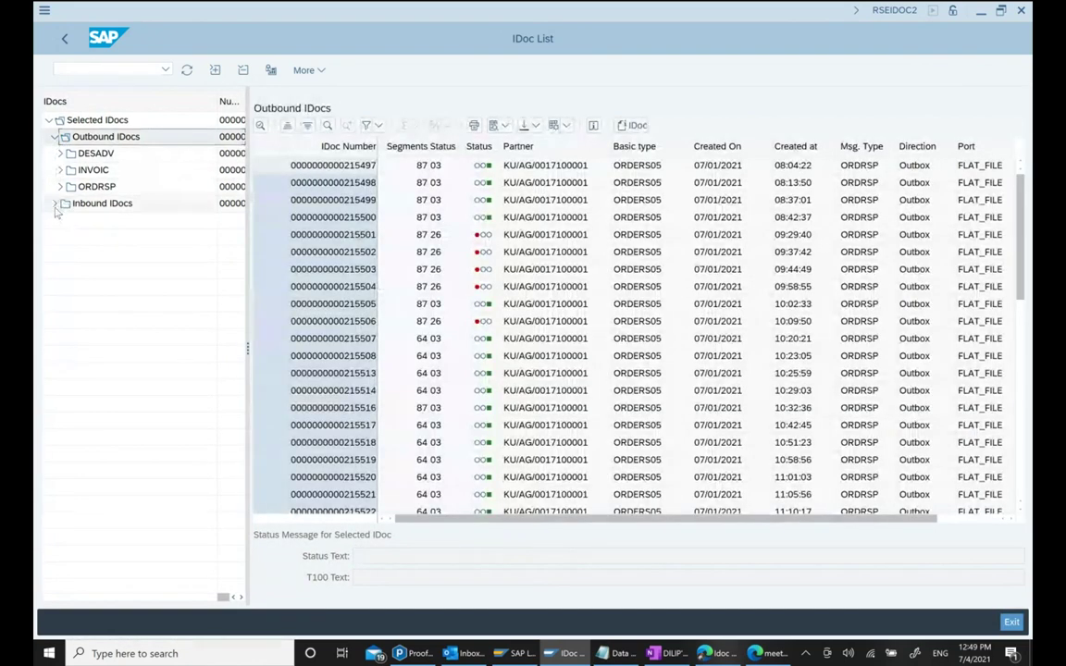
left_click(52, 137)
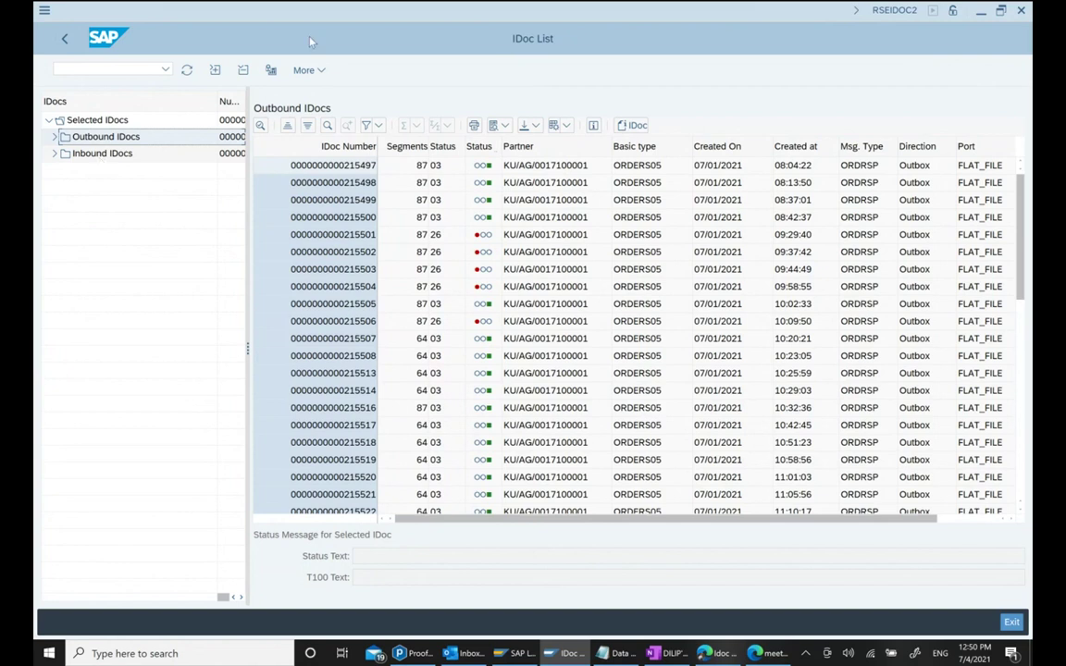
left_click(54, 154)
left_click(60, 170)
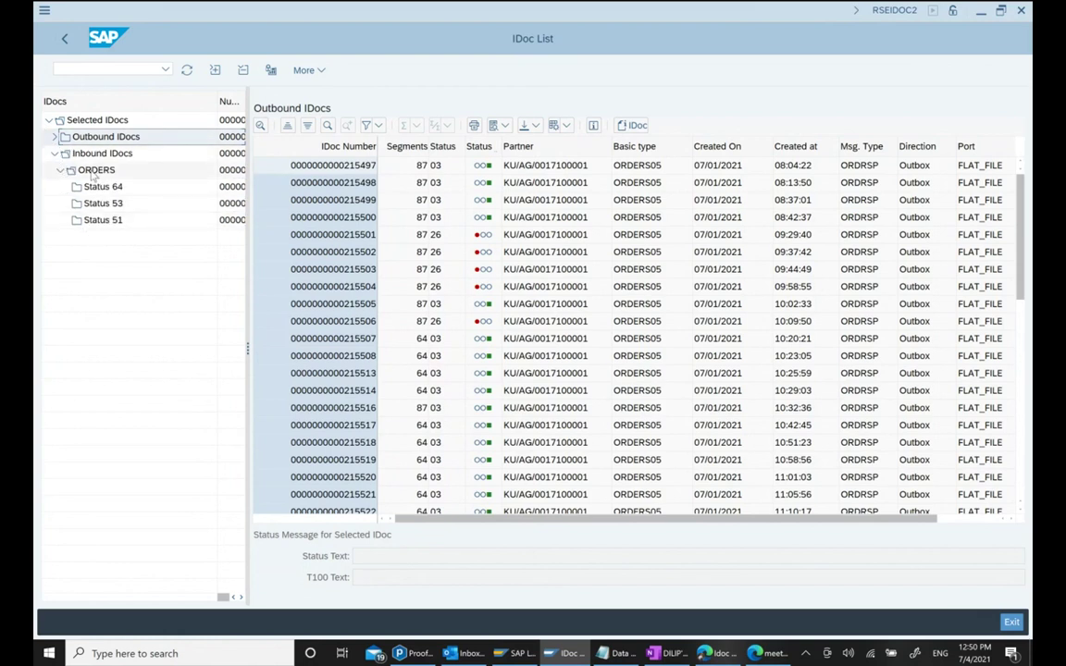
left_click(95, 172)
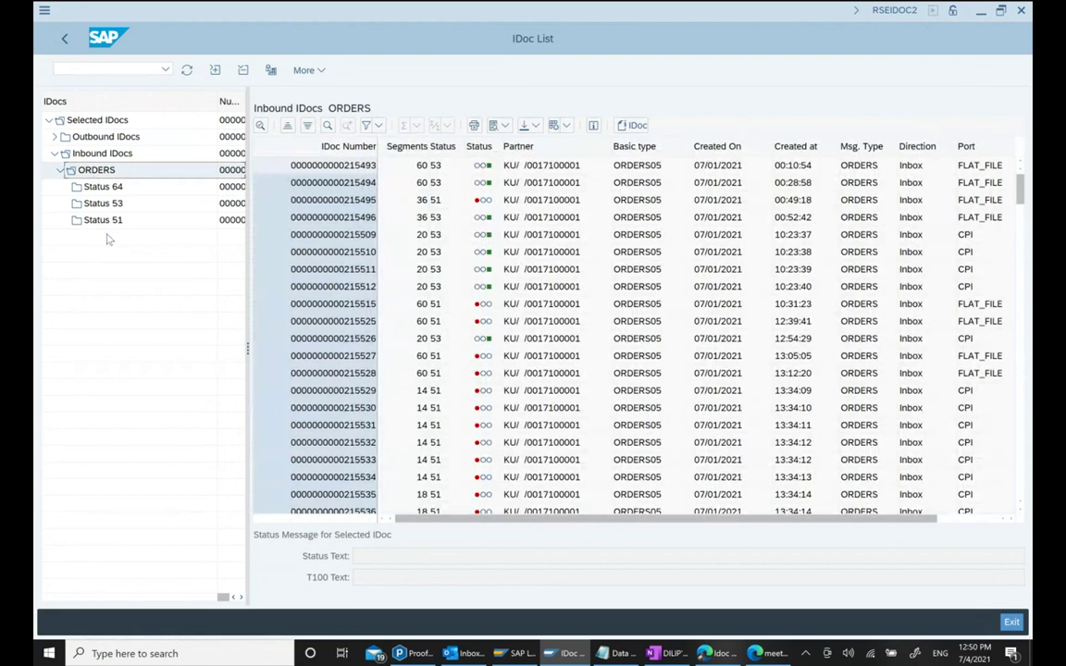
Review the inbound ORDERS IDocs in status 64 and status 53, checking the status 64 meaning and the latest status 53 entries.
left_click(104, 187)
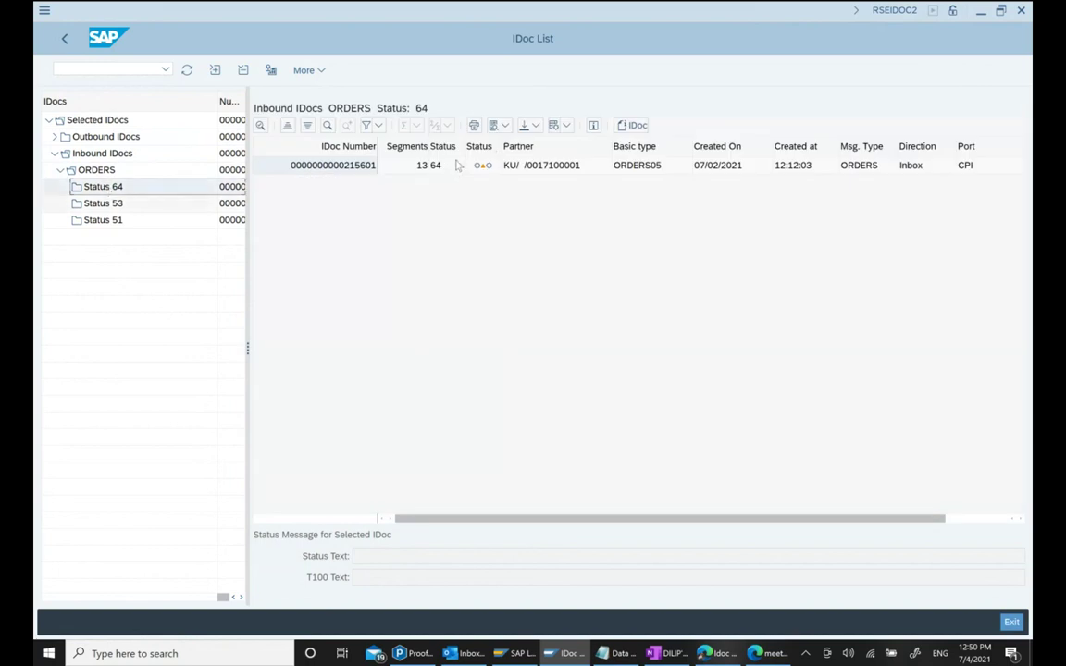
mouse_move(488, 174)
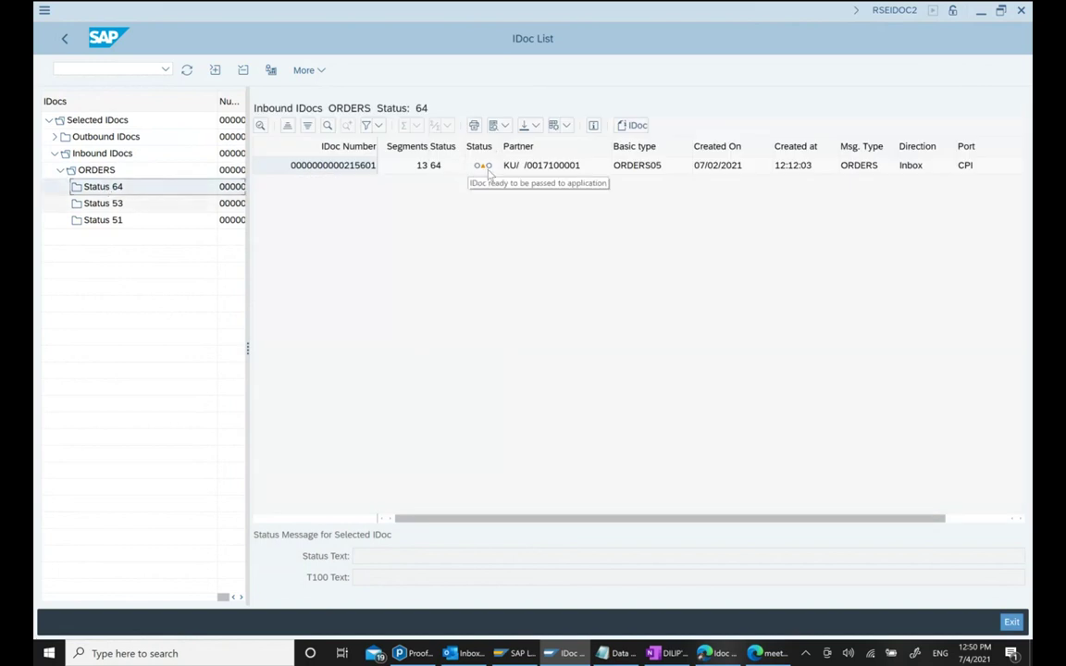
left_click(107, 209)
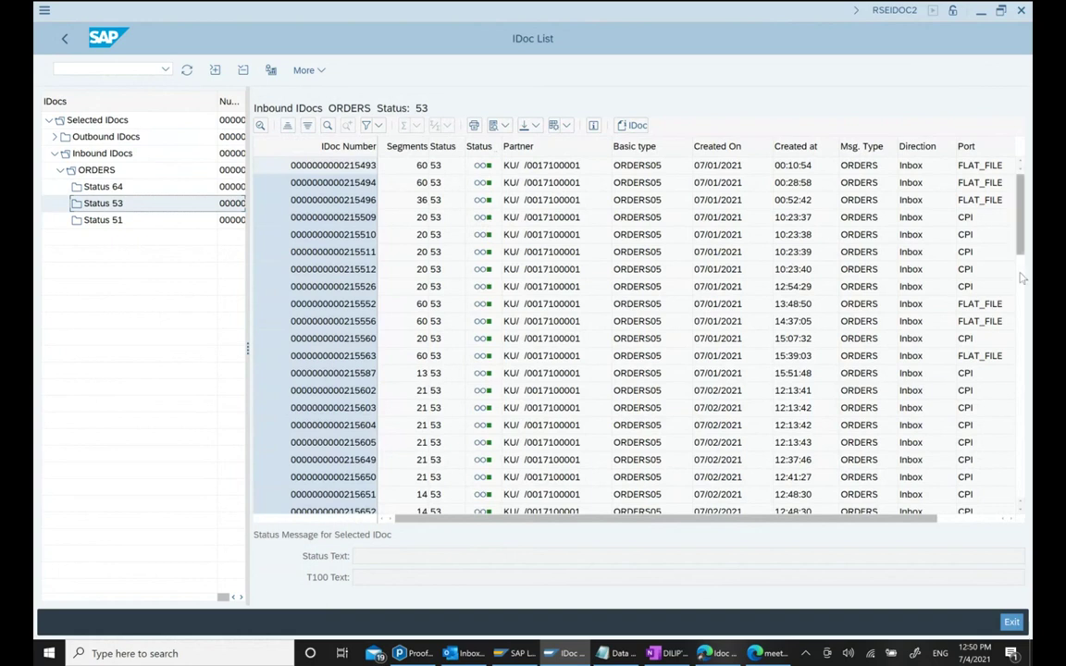
left_click_drag(1024, 234, 988, 494)
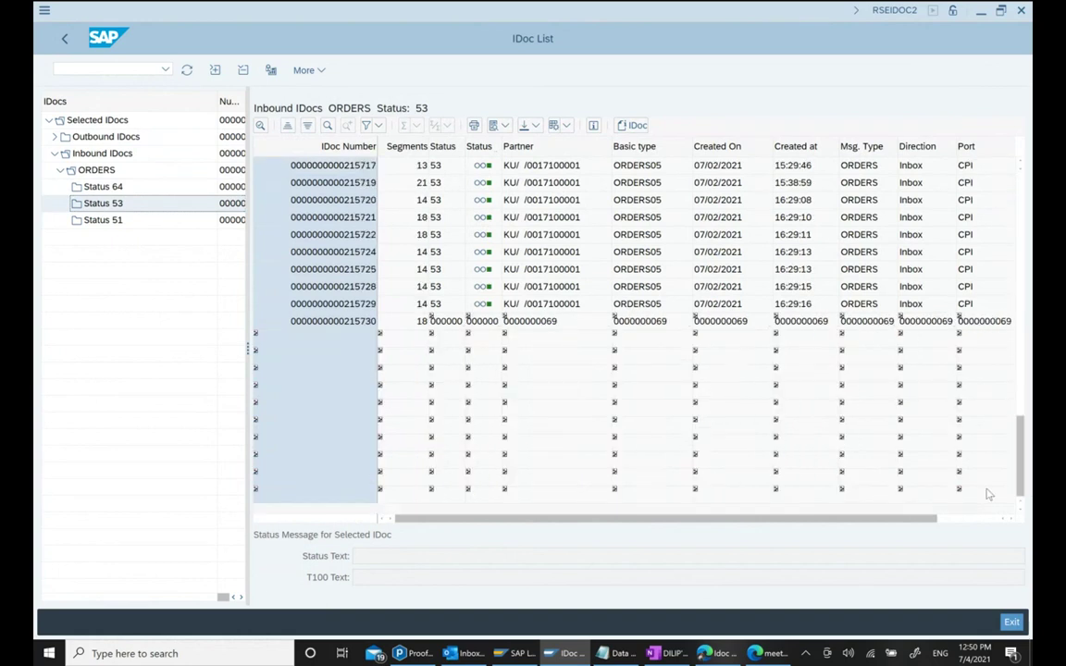
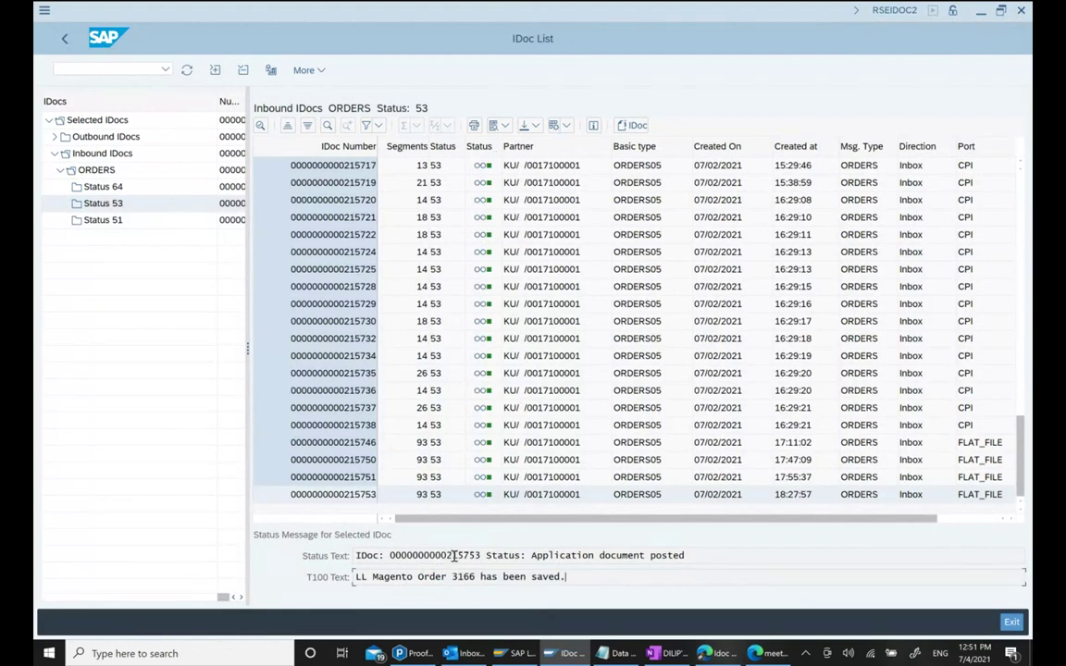
Review the inbound ORDERS IDocs in status 51, checking the error texts of the latest entries and the 16:29:12 entry from 07/02/2021.
left_click(109, 221)
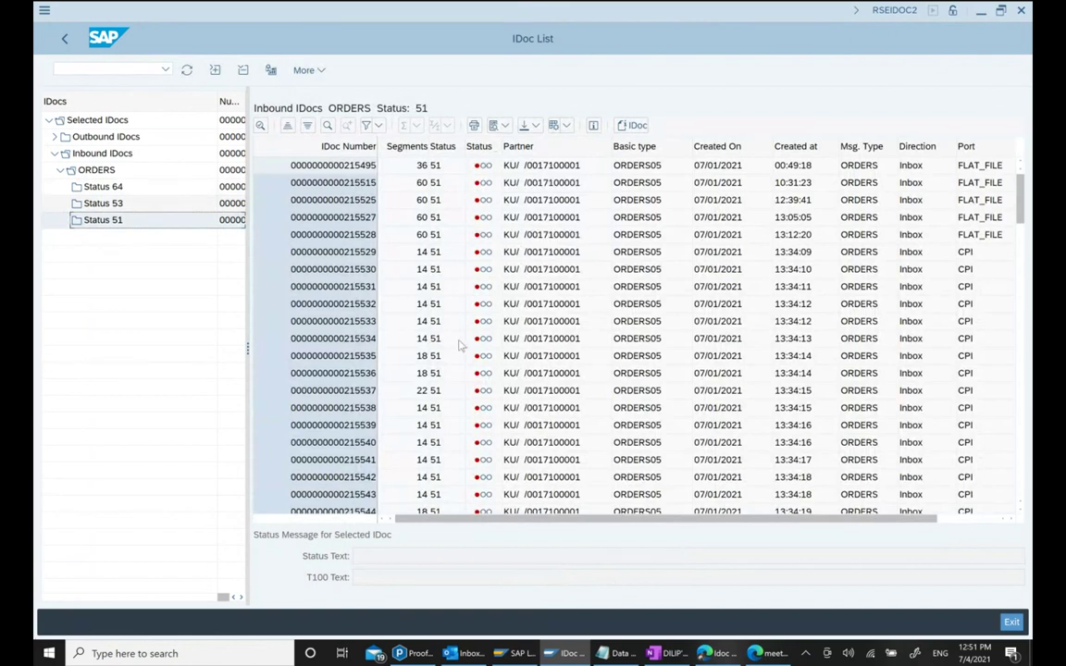
left_click_drag(1019, 199, 987, 476)
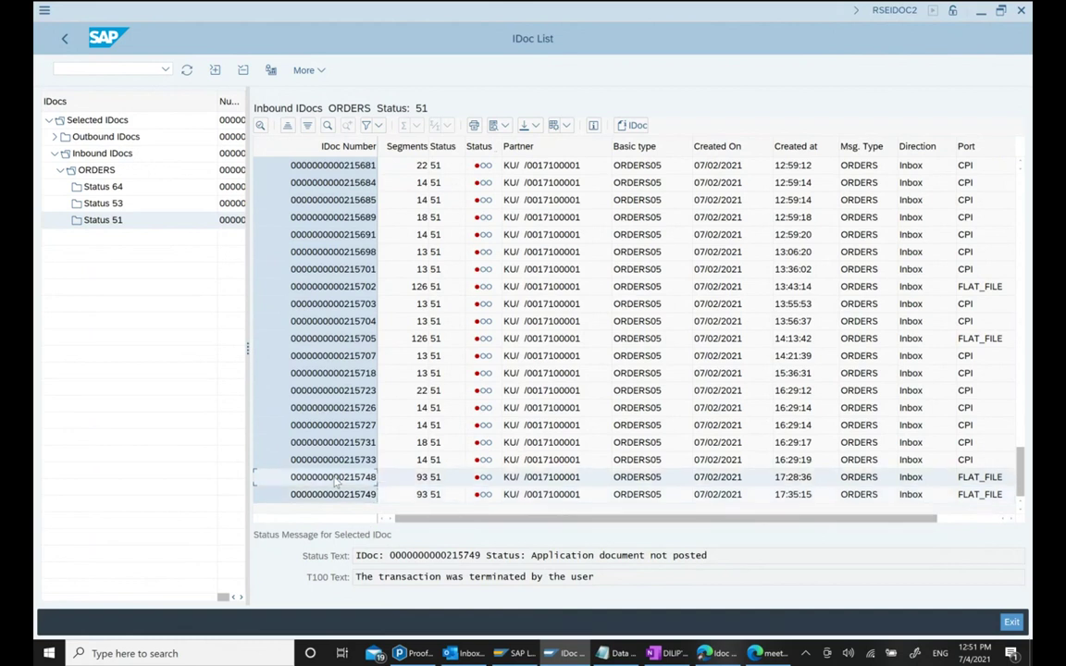
left_click(370, 476)
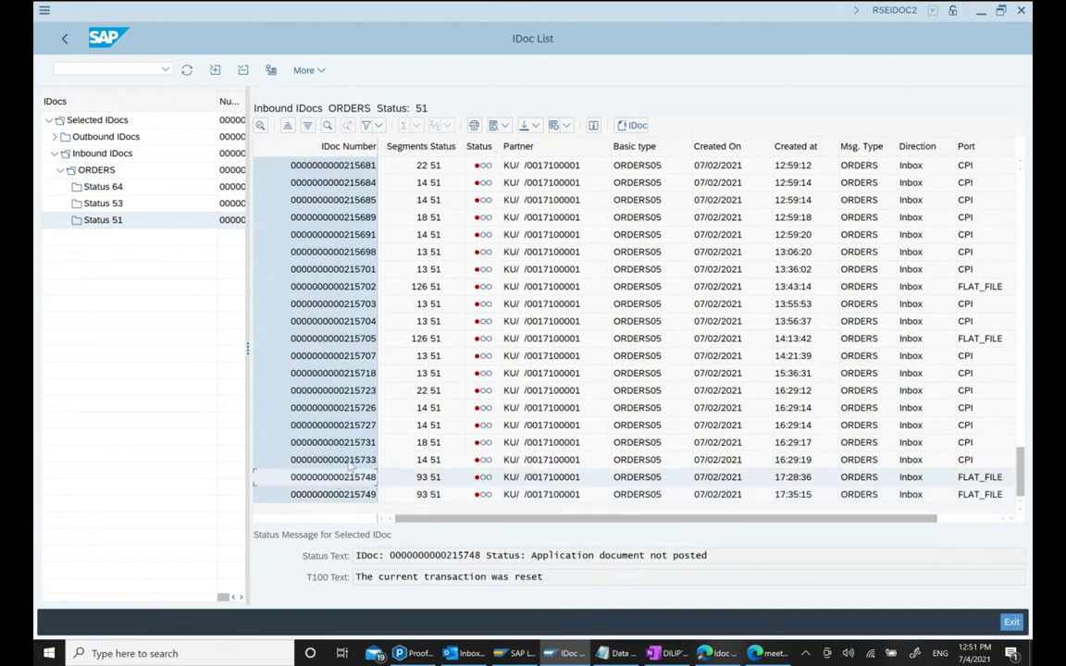
left_click(341, 388)
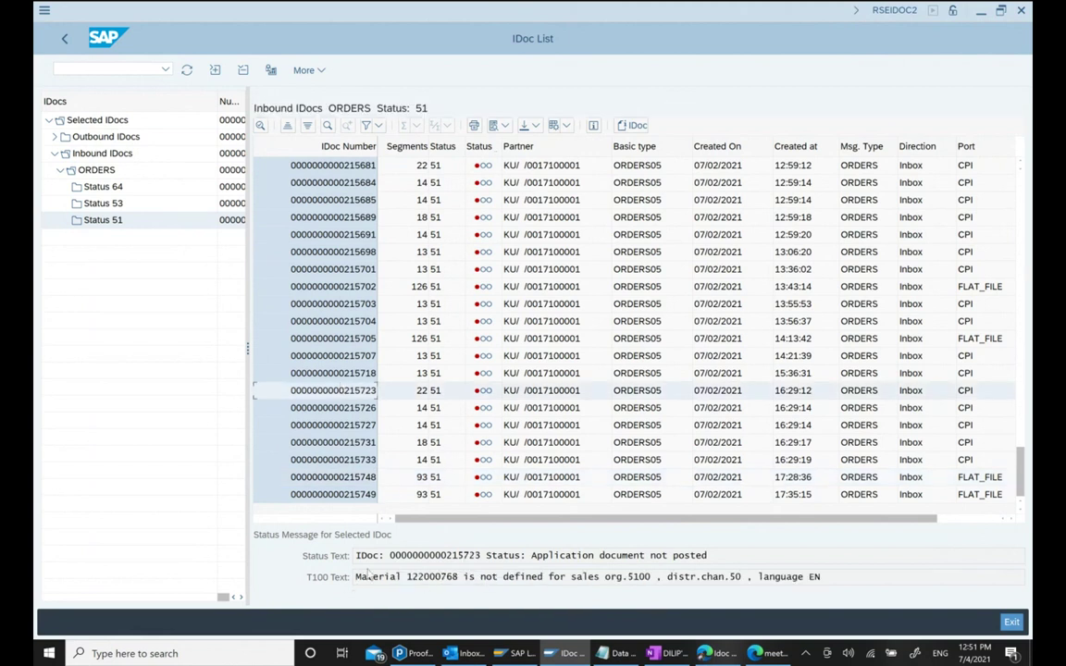
left_click_drag(353, 575, 954, 539)
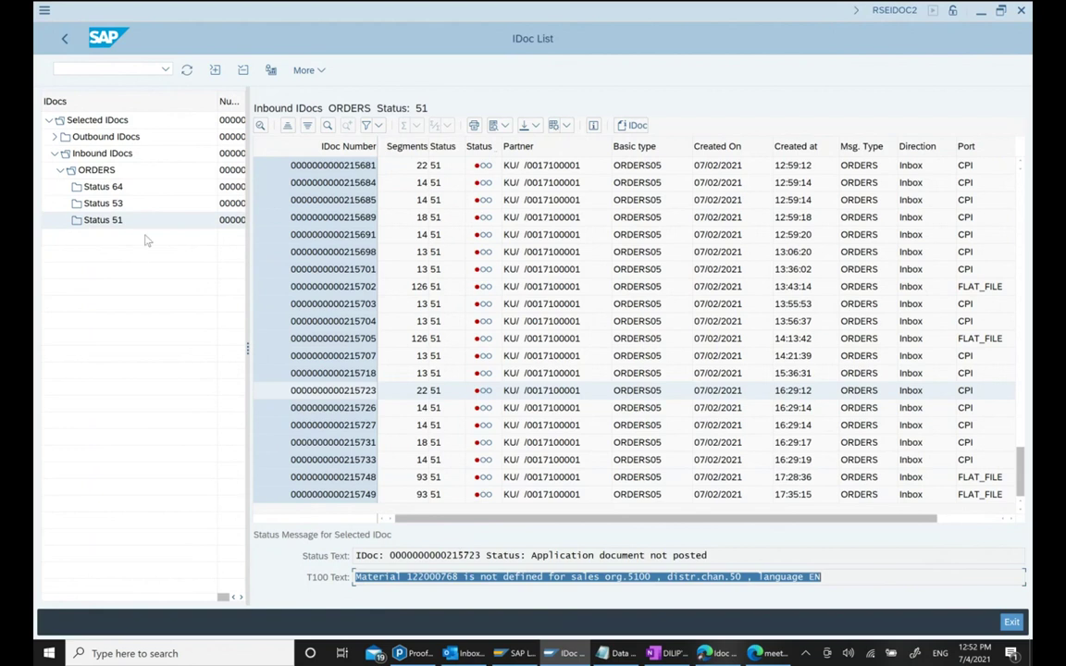
Find the latest inbound ORDERS IDoc in status 53 and copy its number, 215753, from the status text.
left_click(116, 207)
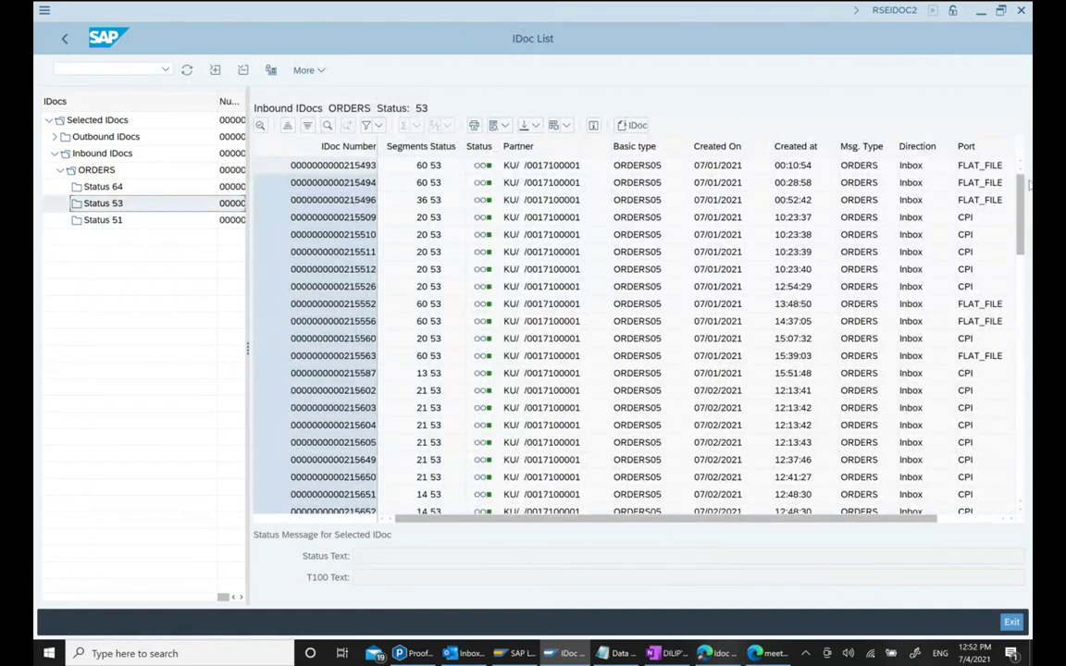
left_click_drag(1019, 194, 1021, 467)
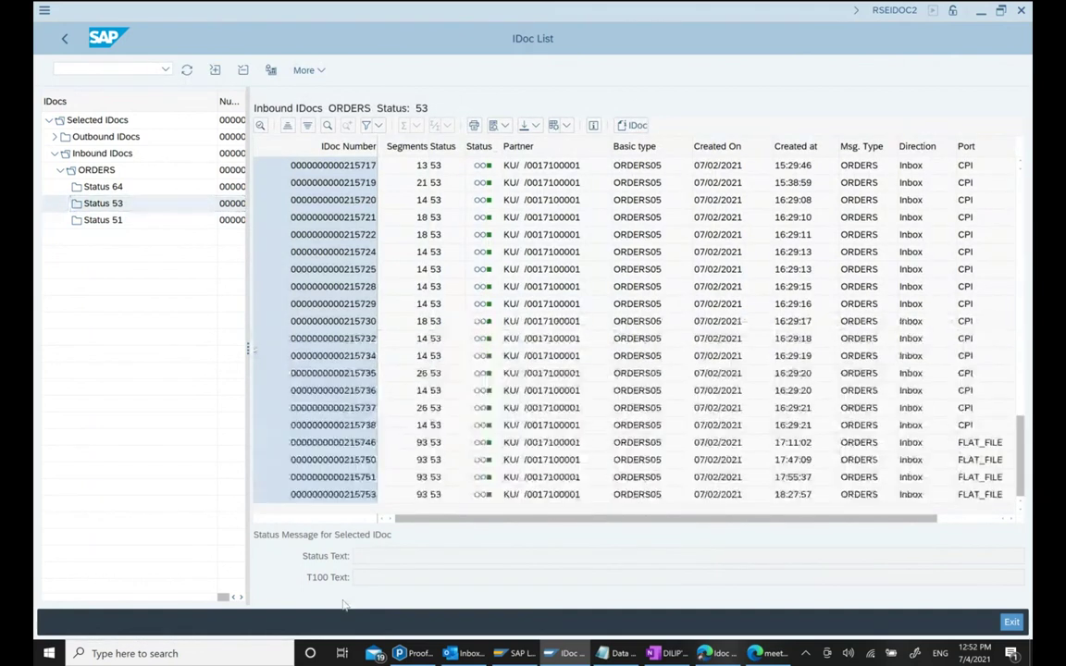
left_click(329, 500)
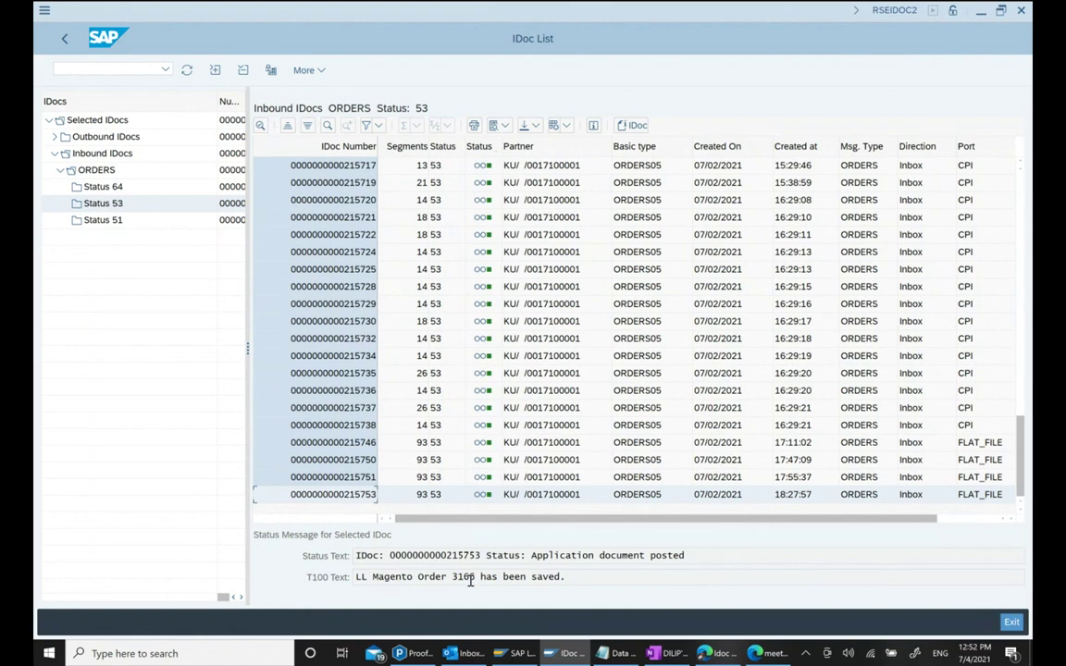
left_click_drag(447, 555, 481, 555)
key("ctrl+c")
Leave the IDoc list and load existing IDoc 215753 as the template in the WE19 test tool.
left_click(67, 39)
left_click(66, 39)
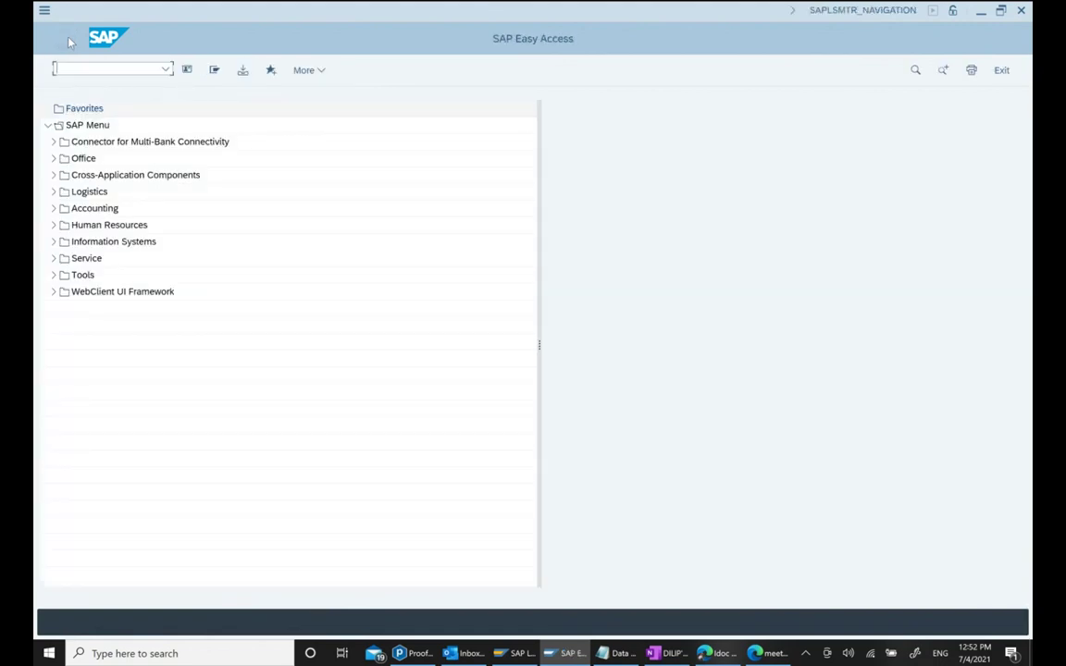
type("WE19")
key("Return")
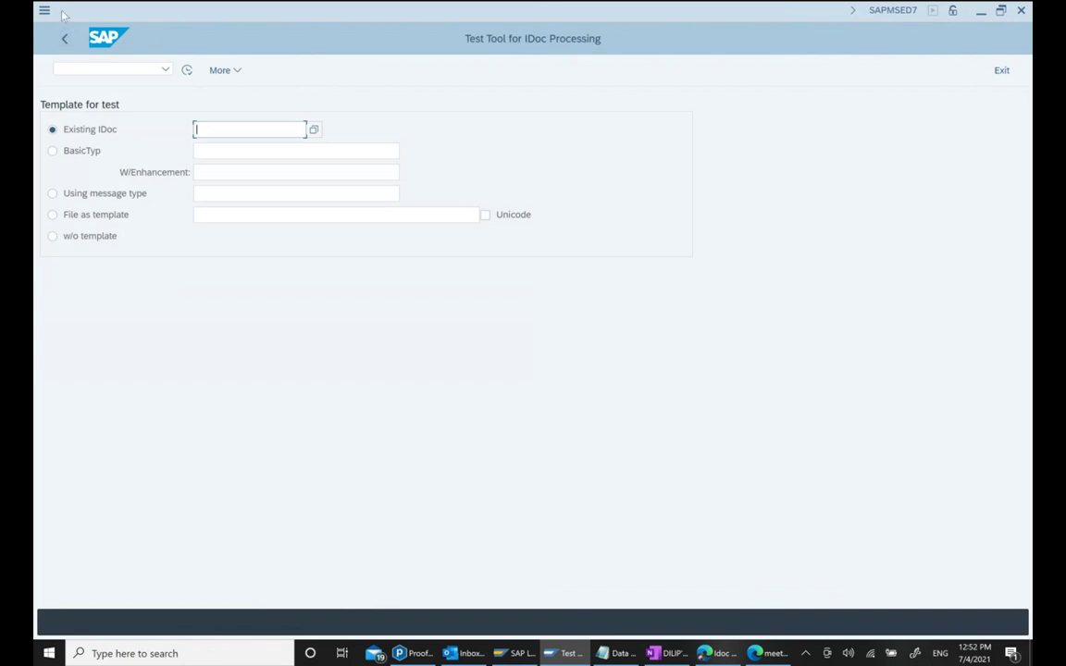
key("ctrl+v")
left_click(187, 70)
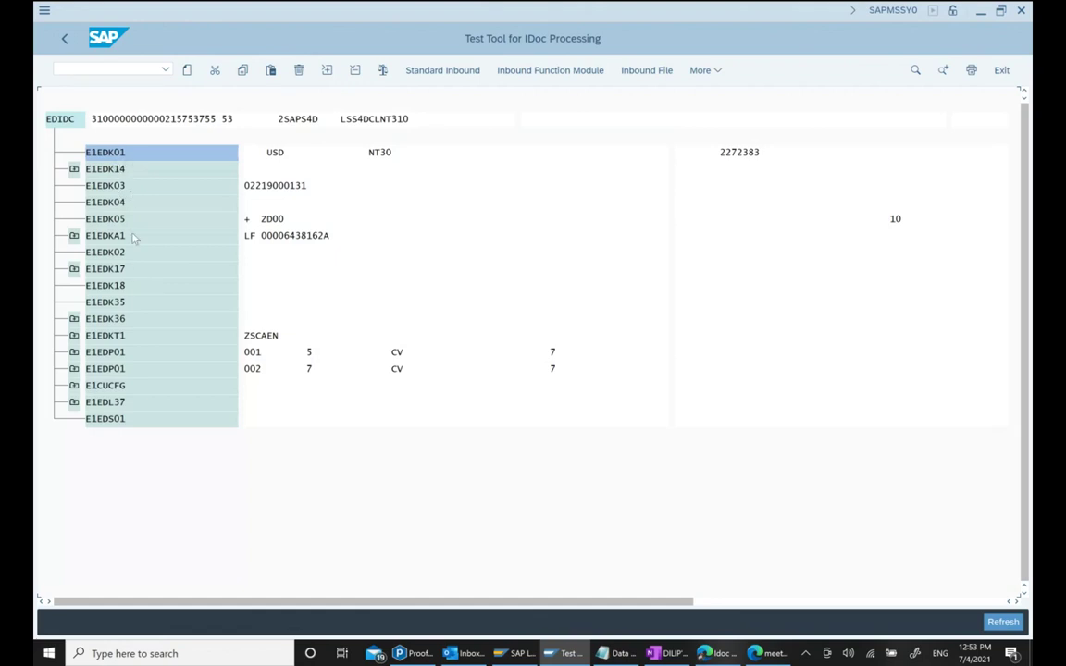
Inspect the E1EDK01 data record, the EDIDC control record and the E1EDK05 condition record, leaving all of them unedited.
double_click(117, 153)
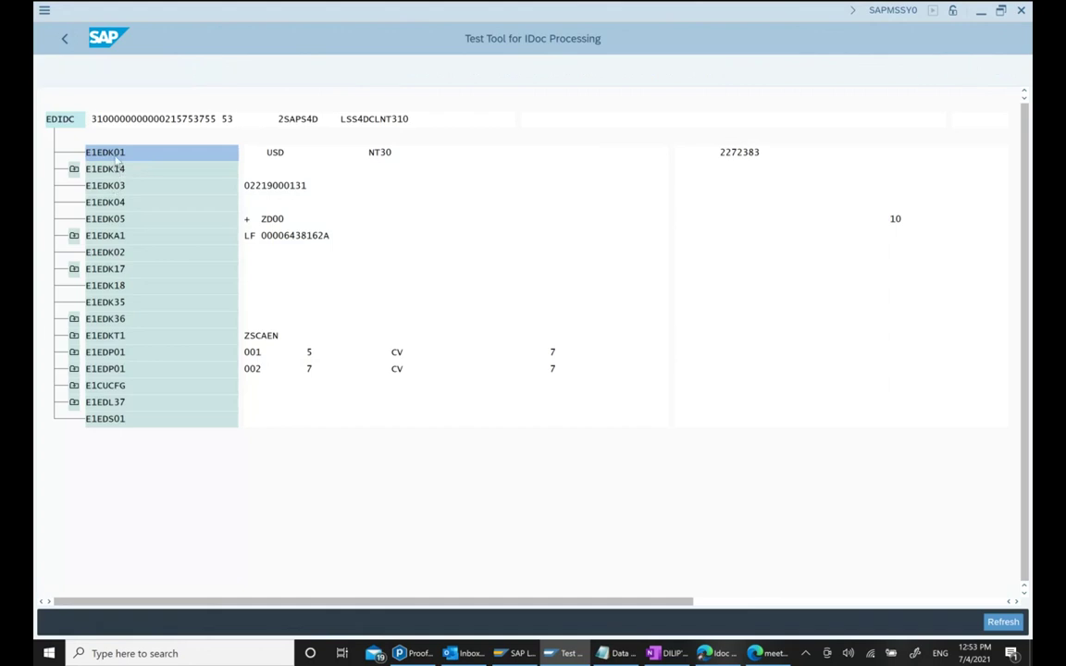
left_click(574, 198)
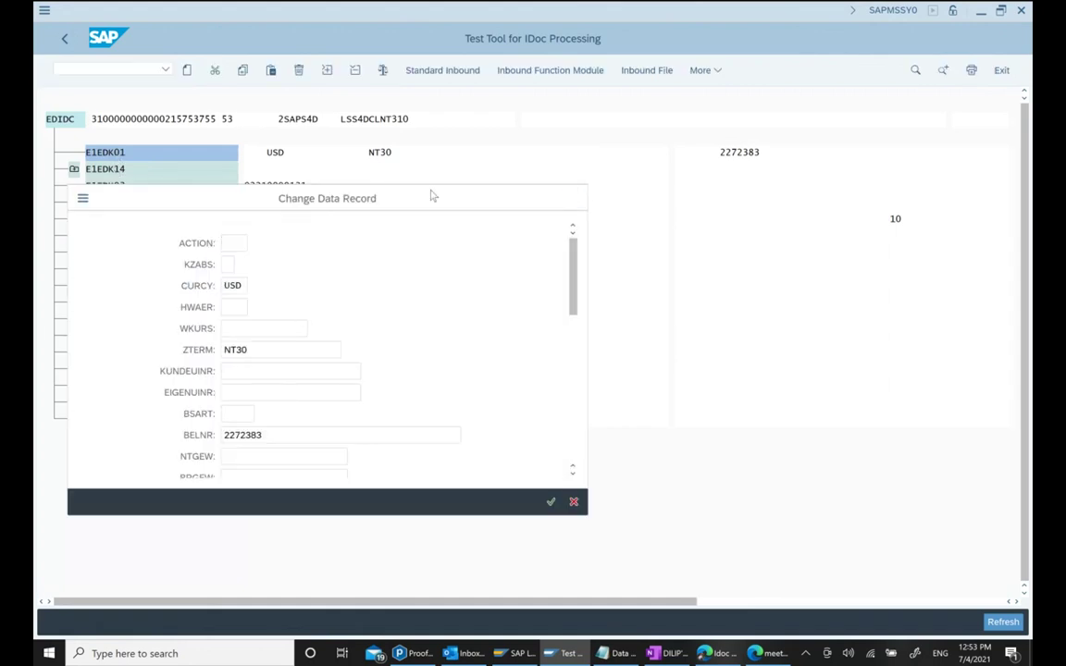
double_click(164, 119)
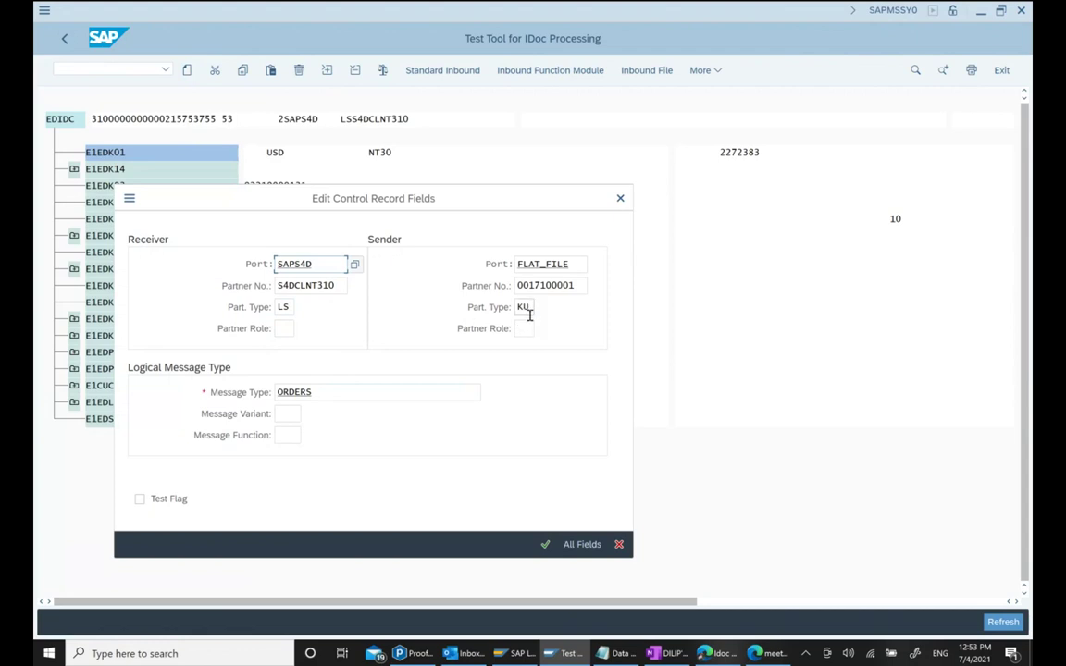
left_click(621, 199)
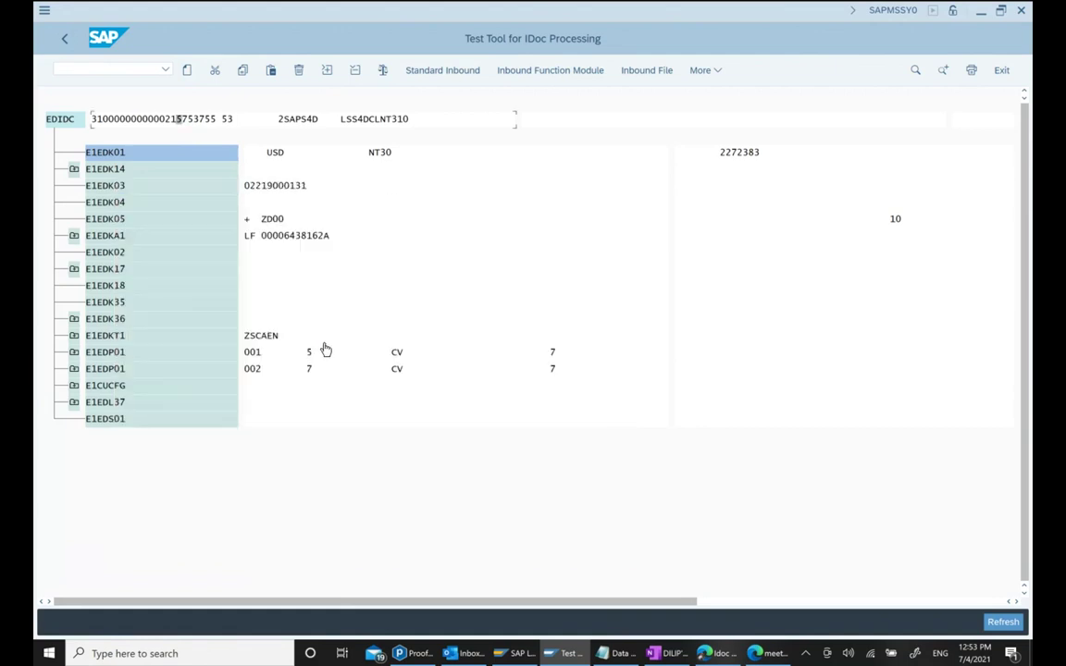
double_click(122, 220)
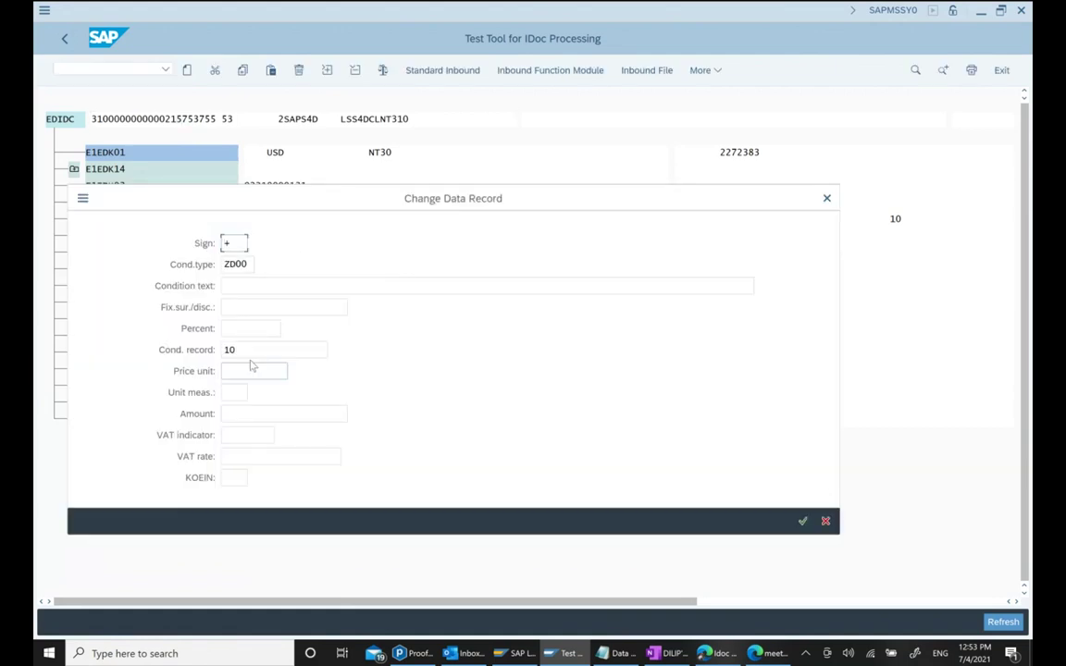
double_click(248, 266)
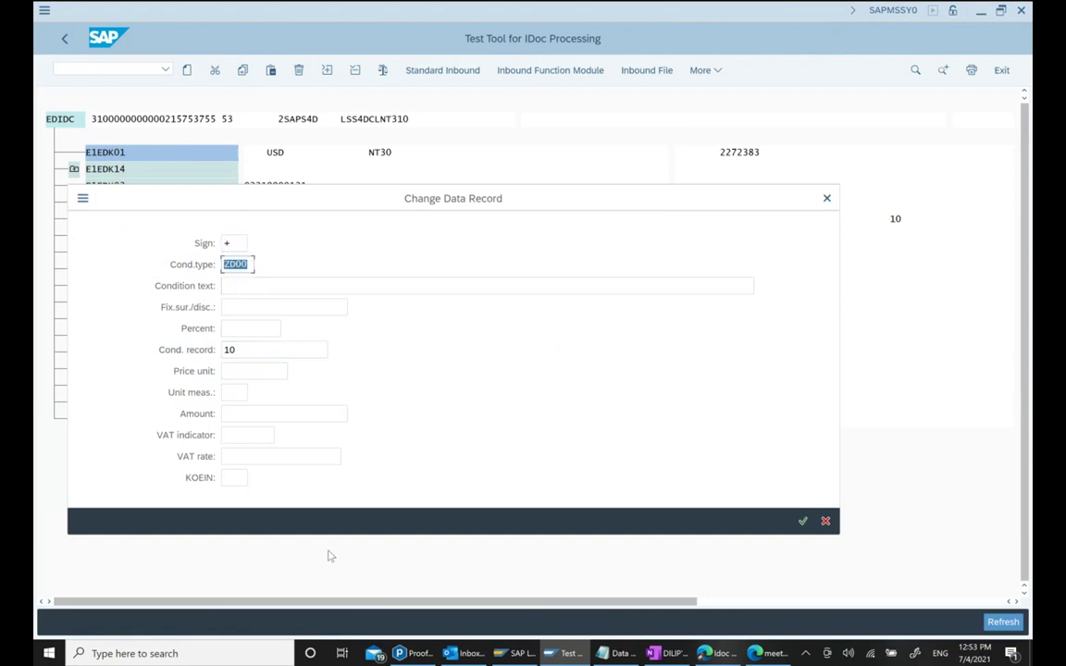
left_click(826, 198)
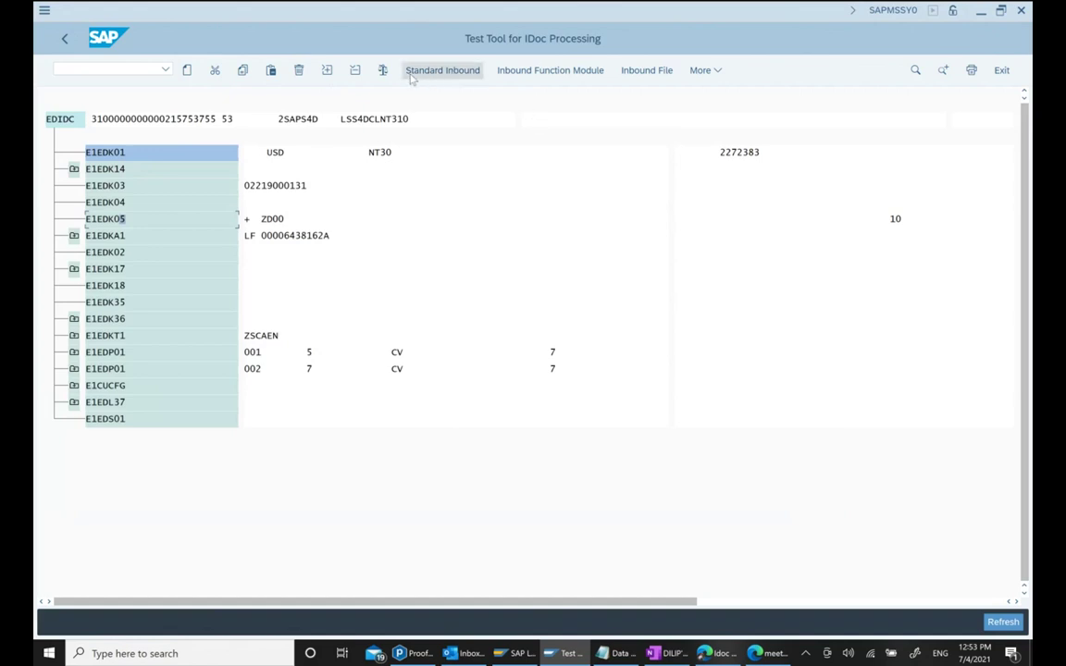
Run standard inbound processing for the test IDoc after checking its sender, message type, process code and function name.
left_click(444, 74)
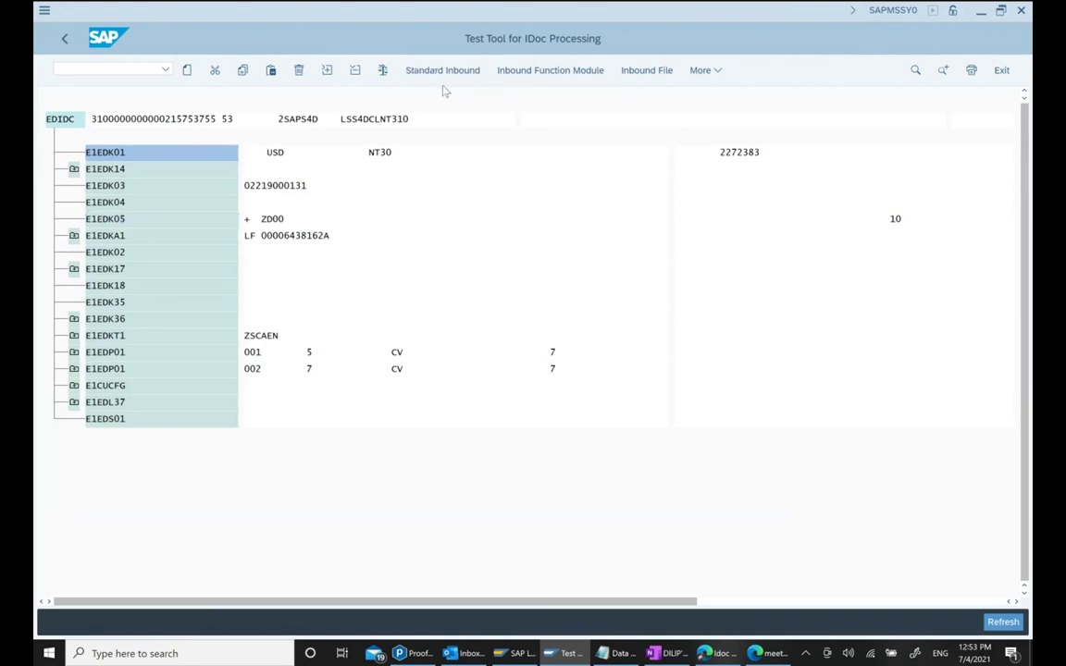
left_click_drag(363, 118, 468, 107)
left_click_drag(427, 188, 364, 189)
double_click(388, 210)
double_click(416, 295)
double_click(430, 400)
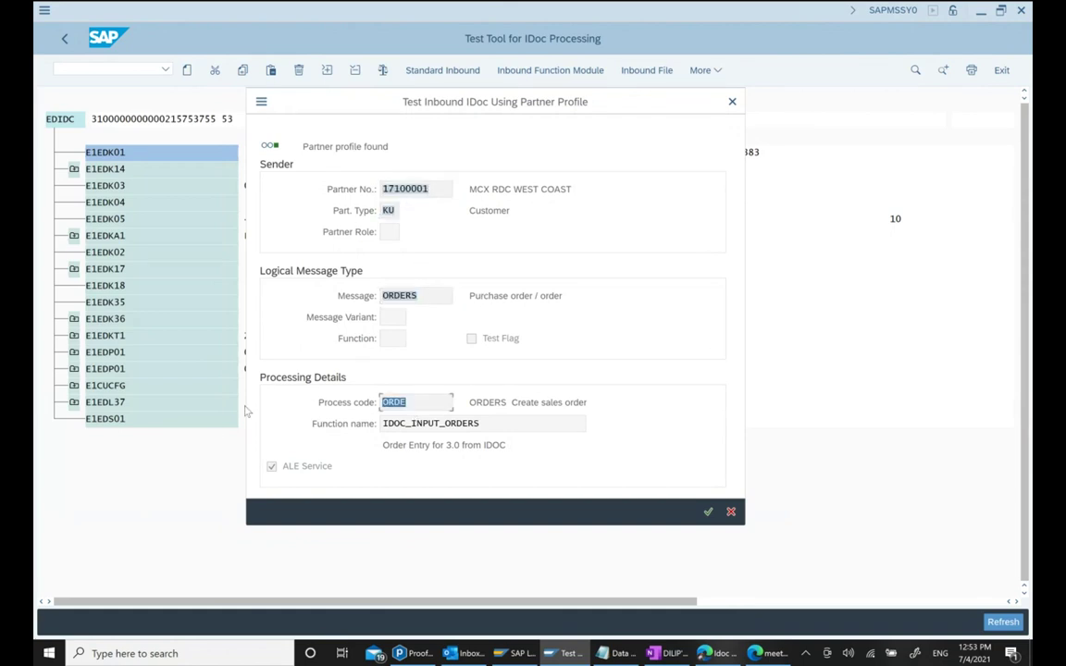
double_click(431, 423)
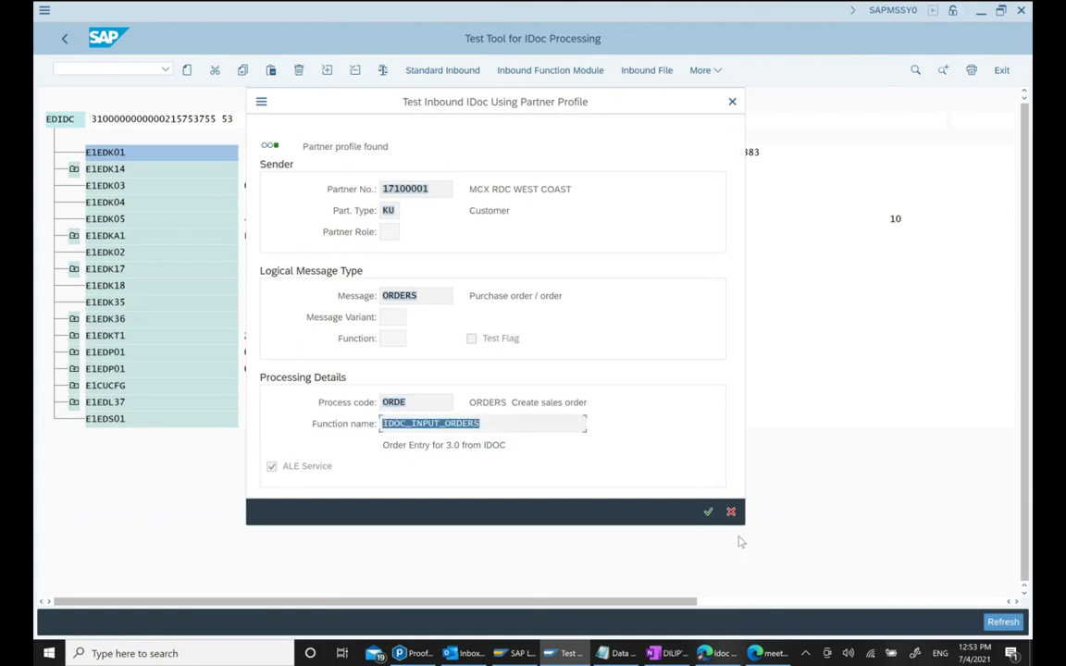
left_click(707, 512)
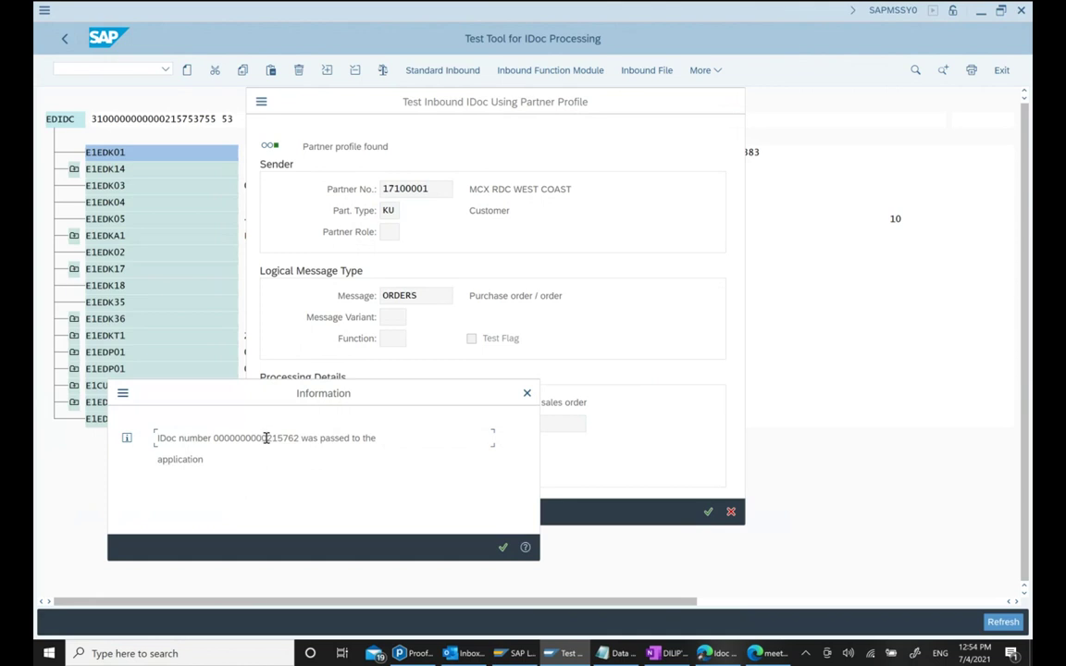
Note the new IDoc number in the information dialog, copy 215762 from the Existing IDoc field and leave the test tool.
left_click_drag(269, 439, 296, 439)
left_click(300, 439)
left_click(527, 394)
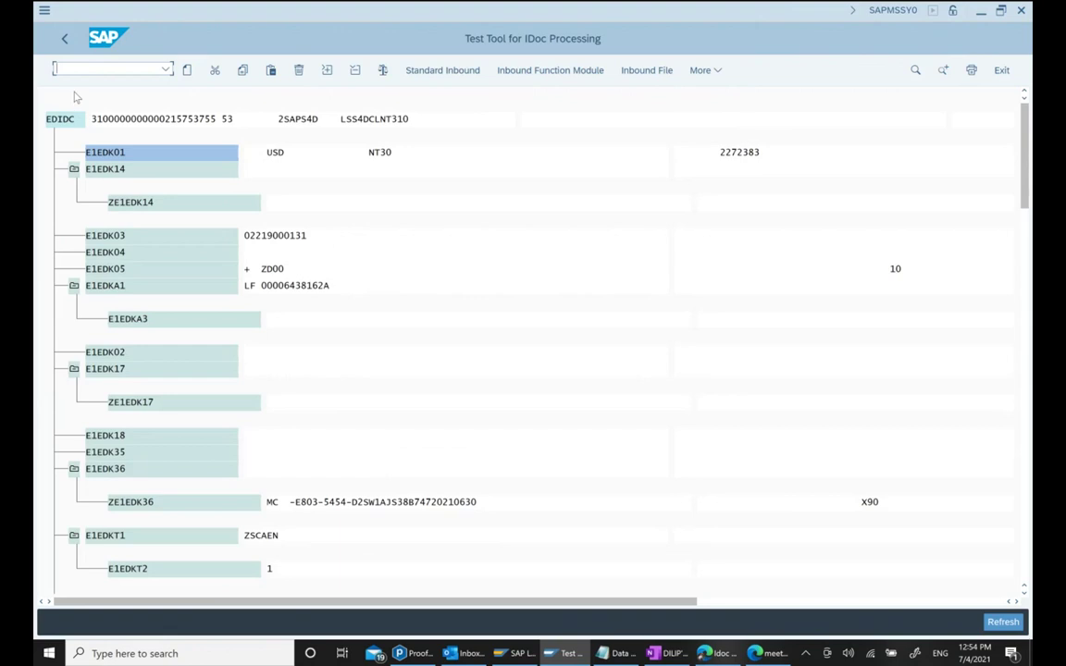
left_click(64, 38)
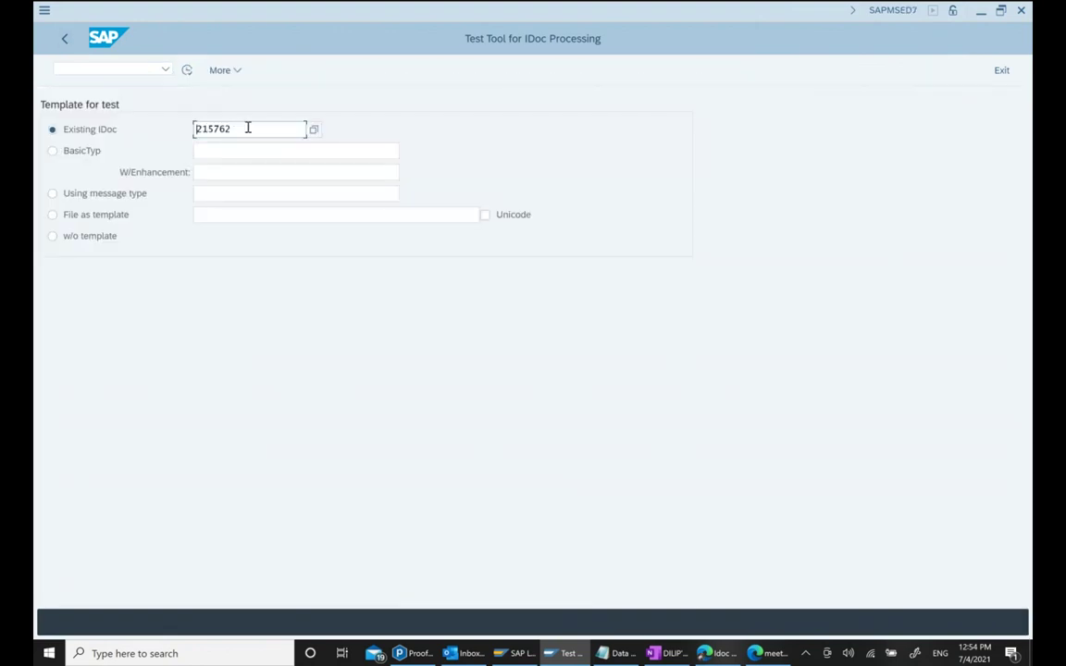
double_click(245, 127)
key("ctrl+c")
left_click(63, 38)
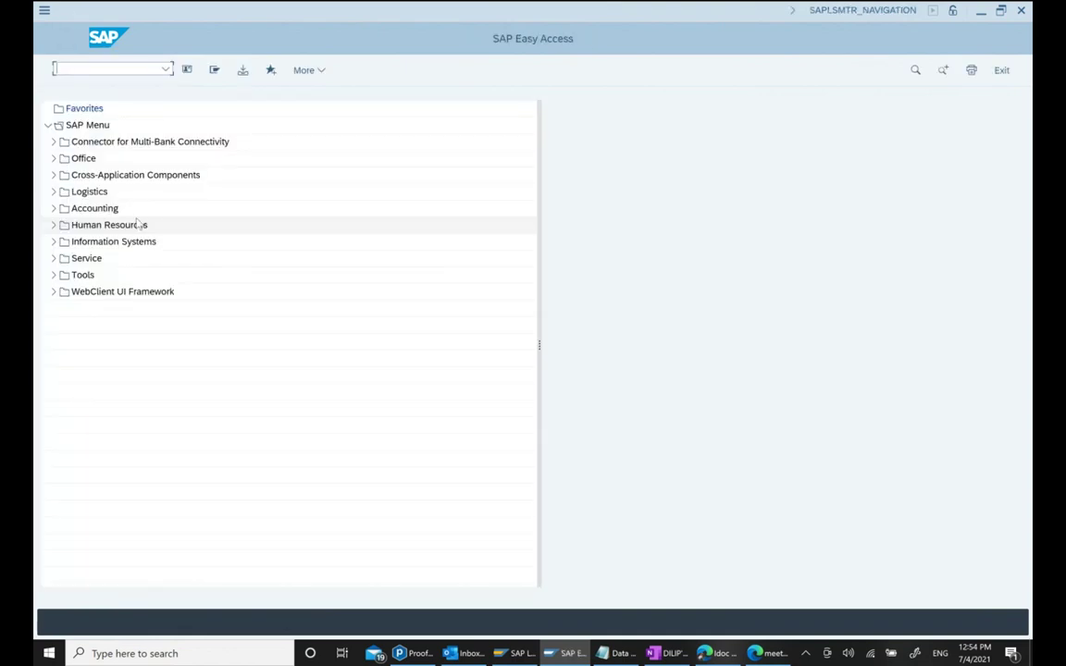
Display IDoc 215762 by its IDoc number in transaction WE02.
type("WE02")
key("Return")
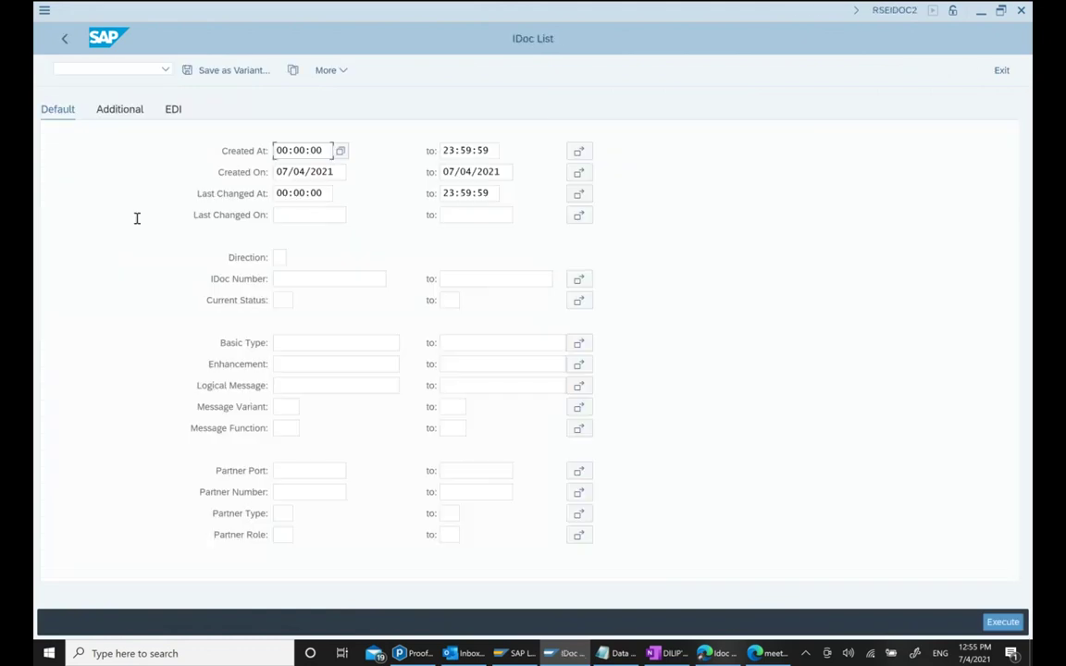
left_click(359, 282)
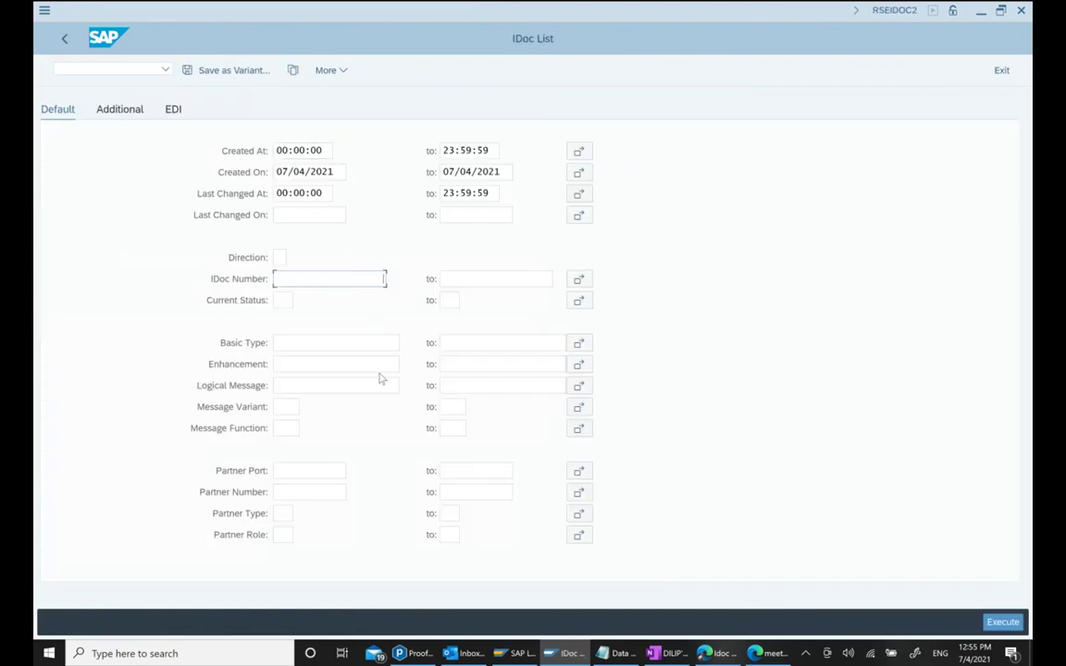
key("ctrl+v")
key("F8")
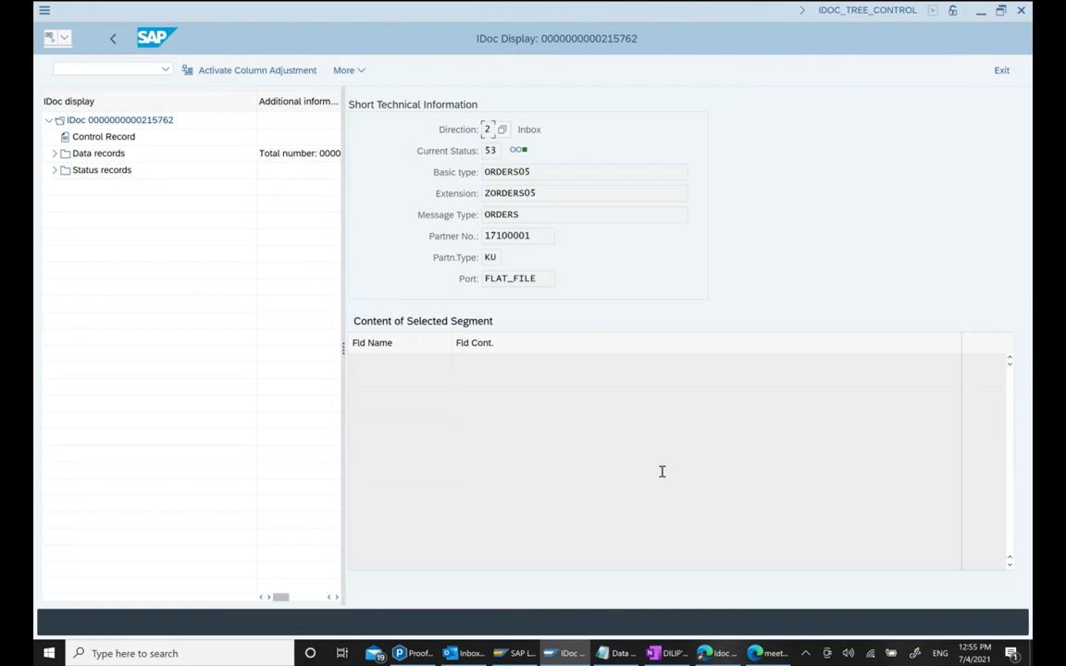
Check the new IDoc's current status and basic type, and expand its status records to read the status 53 message.
double_click(496, 150)
double_click(531, 175)
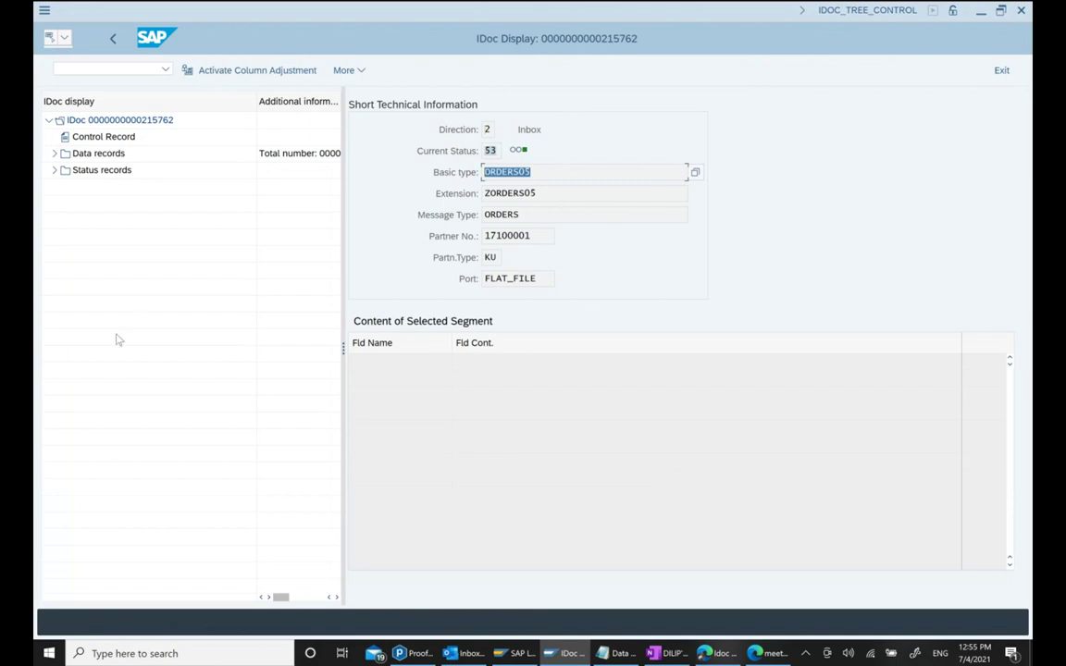
left_click(53, 169)
left_click(82, 187)
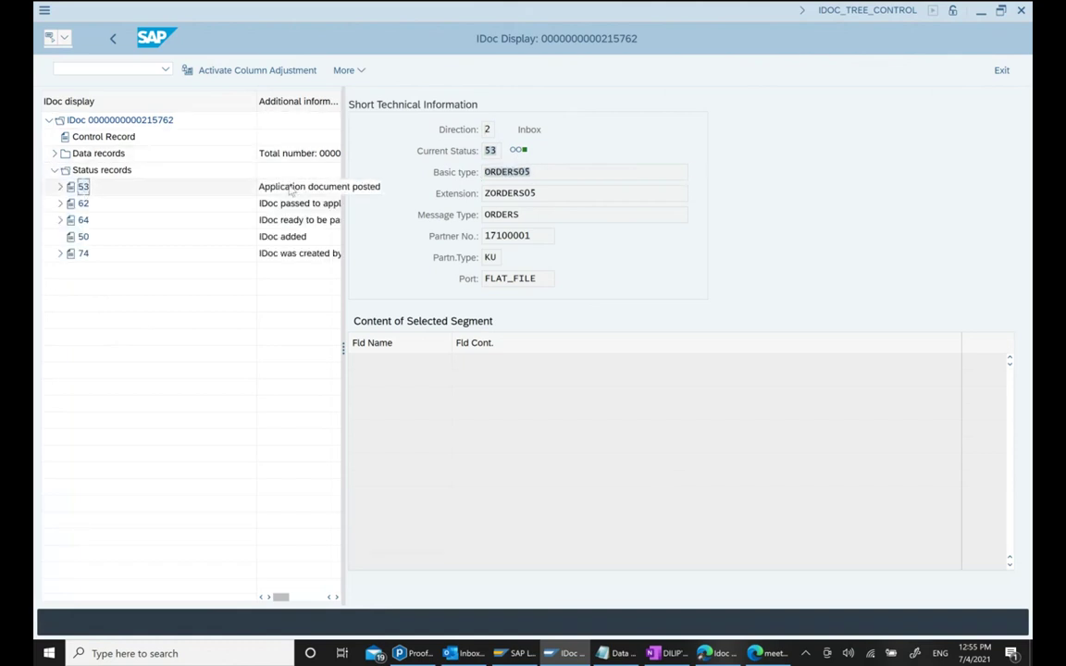
left_click(60, 187)
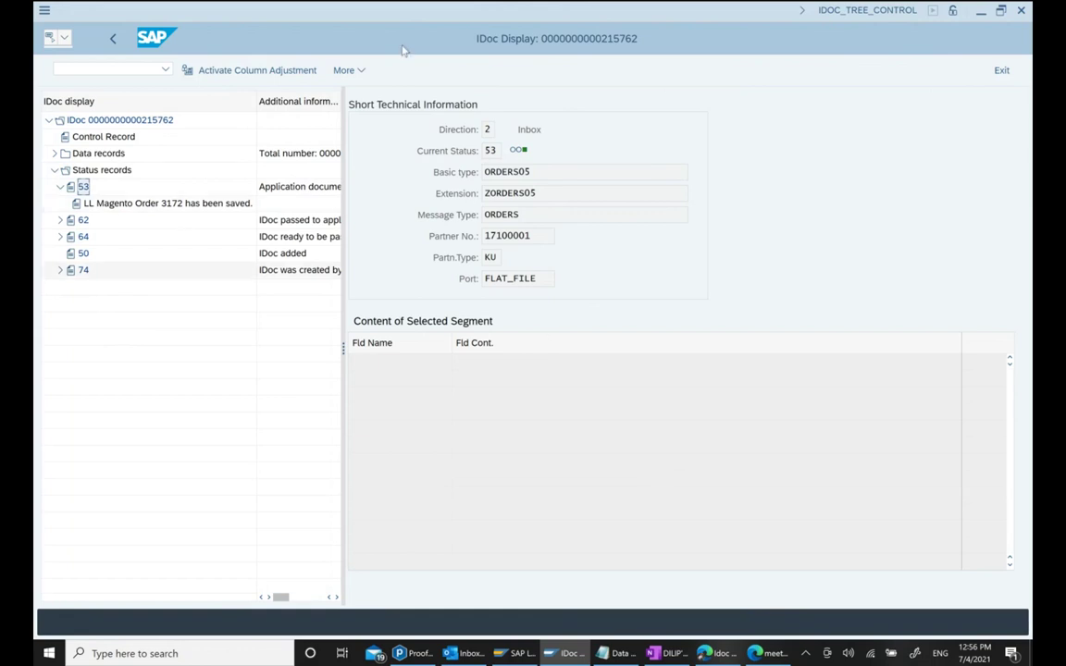
Open the logged-on user's own data for maintaining the user profile.
left_click(348, 70)
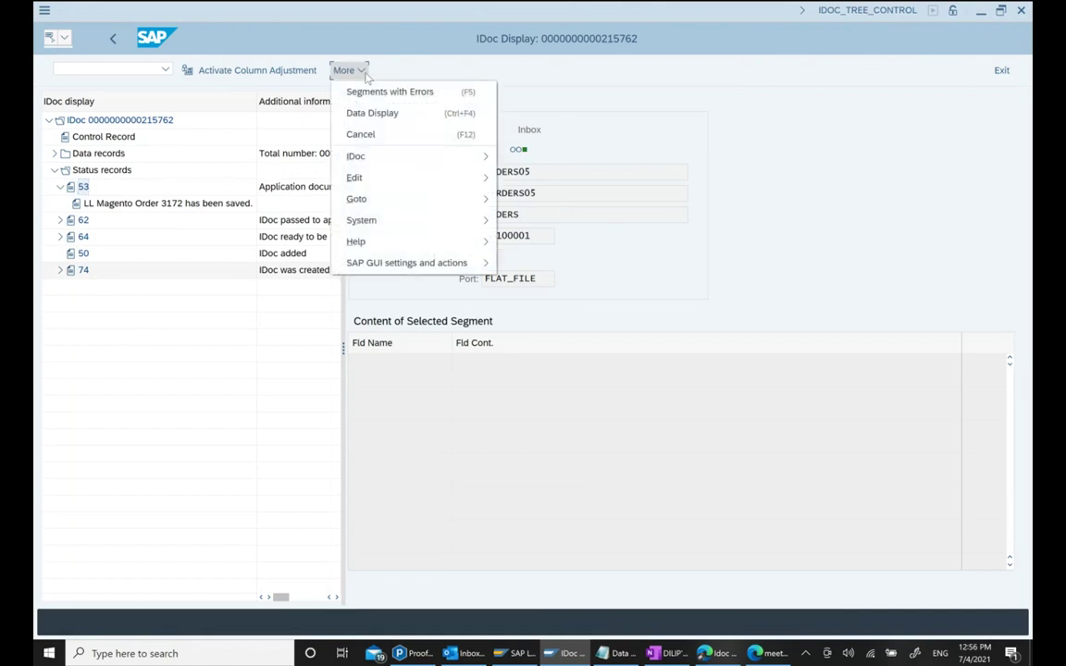
mouse_move(416, 220)
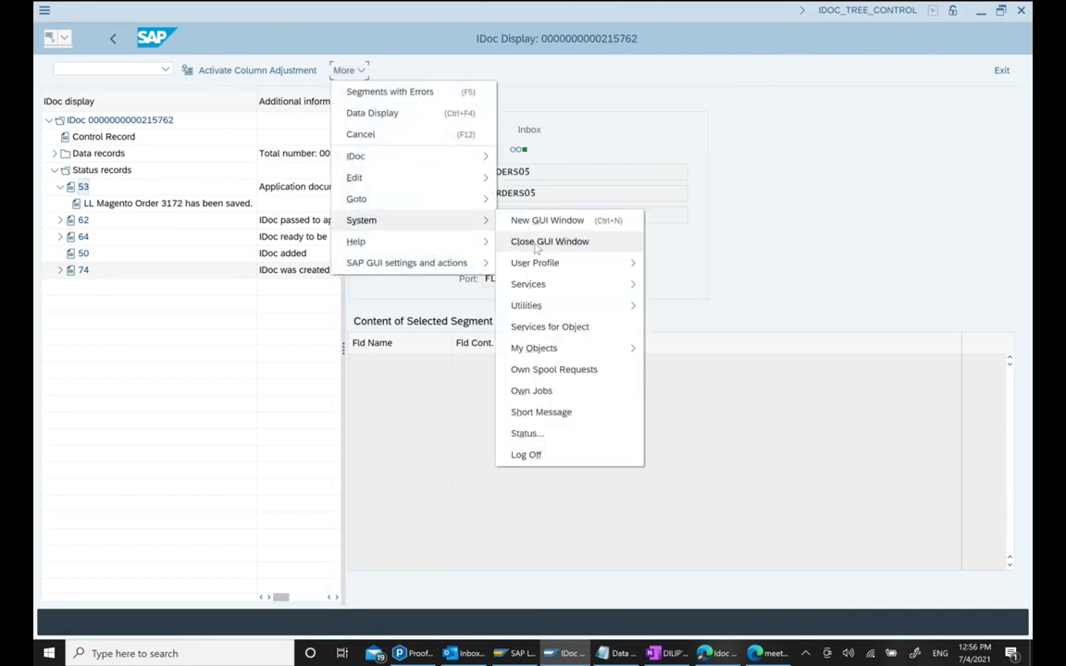
mouse_move(592, 263)
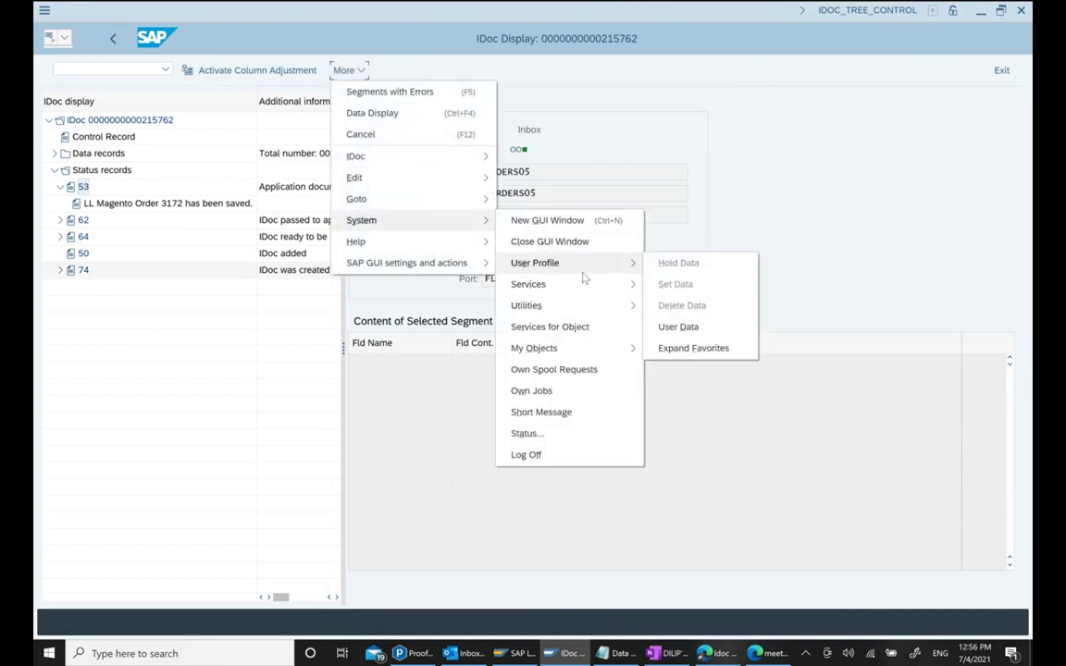
left_click(679, 327)
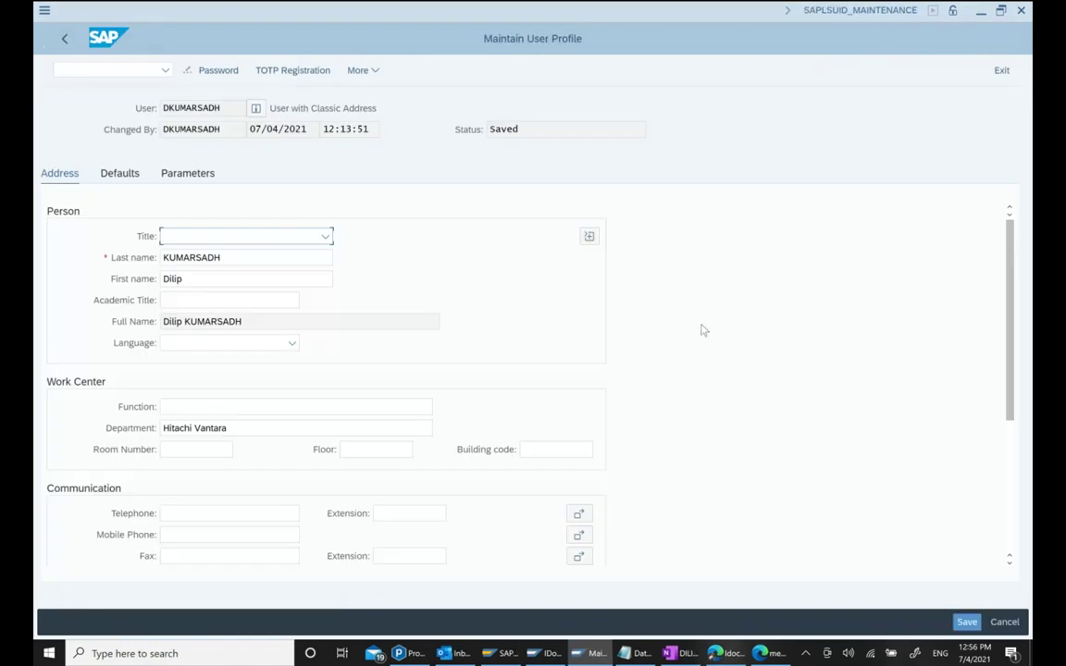
Leave the user profile and open the sales order named in the IDoc's status 53 message for changing in transaction VA02.
left_click(63, 38)
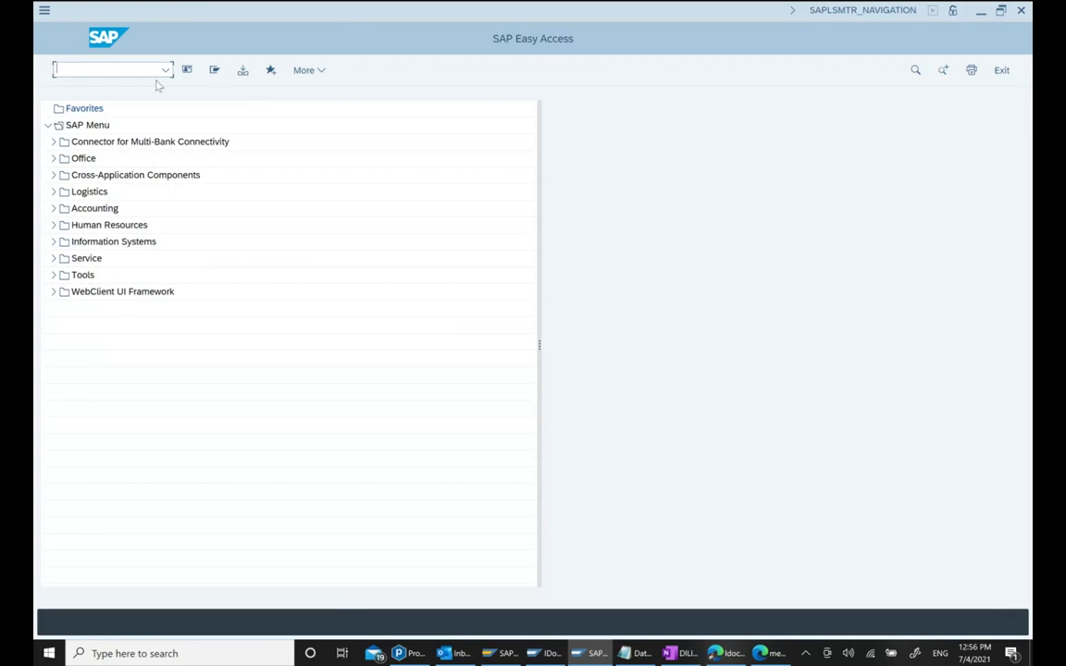
type("VA02")
key("Return")
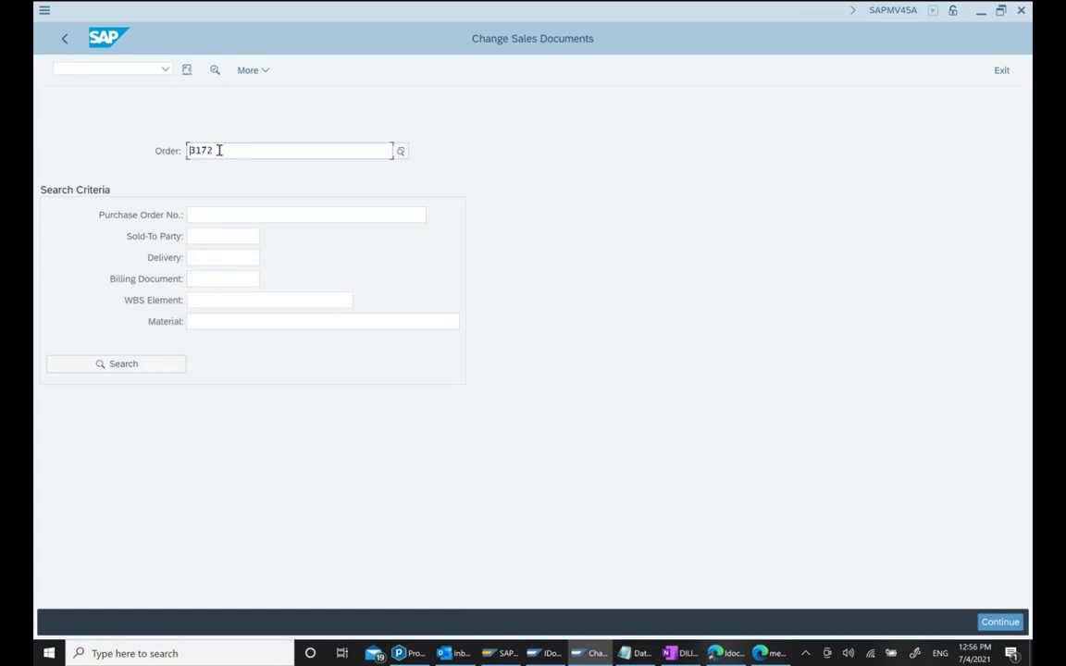
left_click(550, 653)
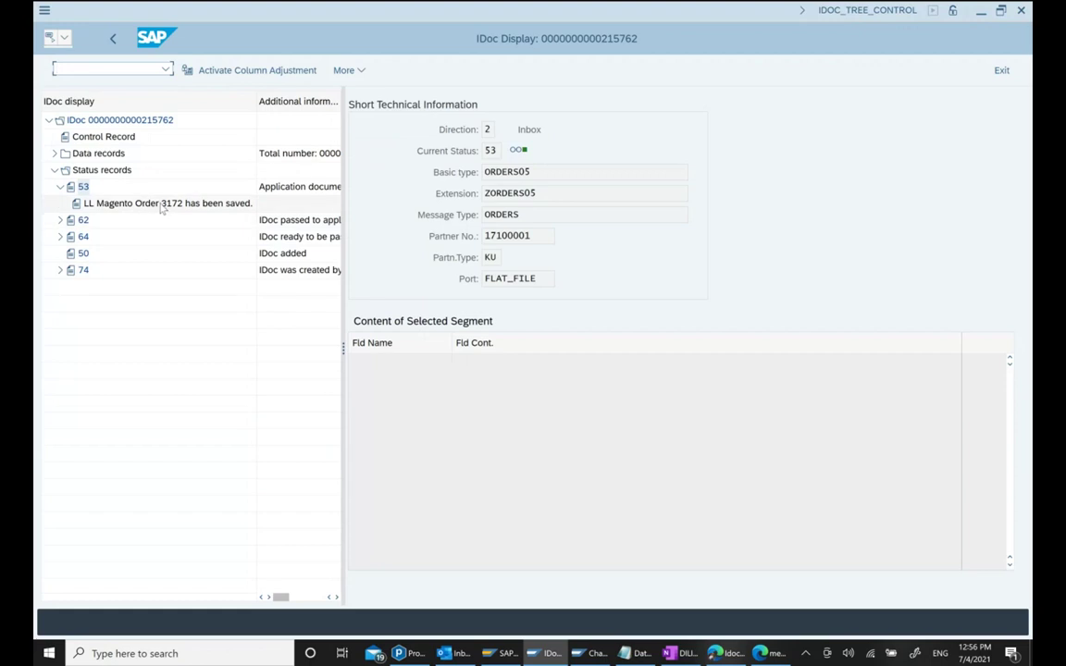
left_click(589, 653)
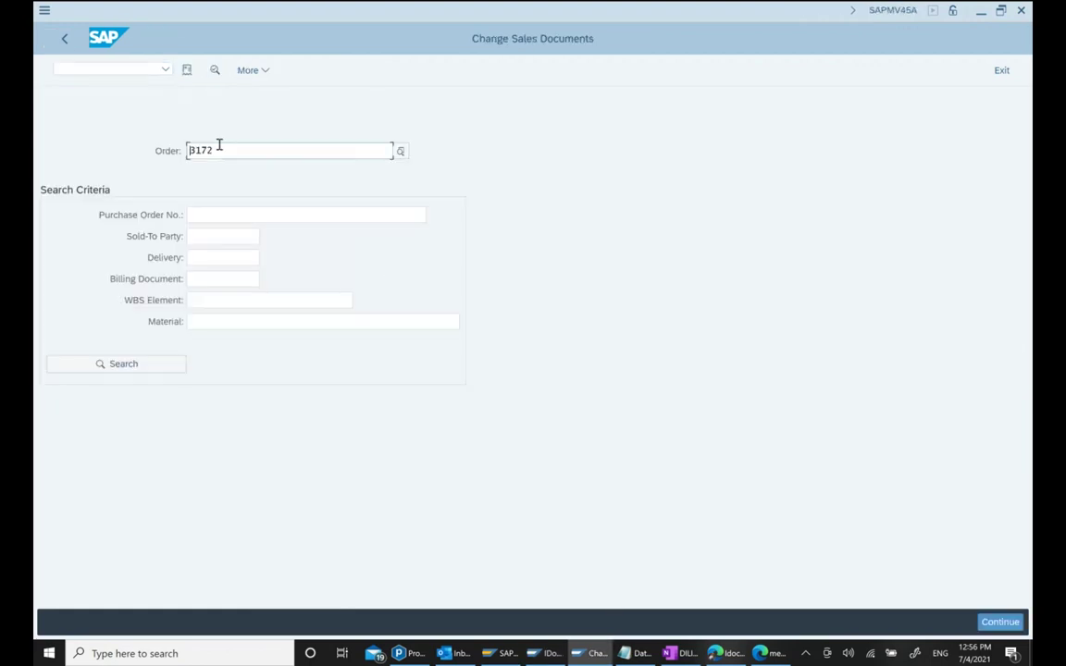
key("Return")
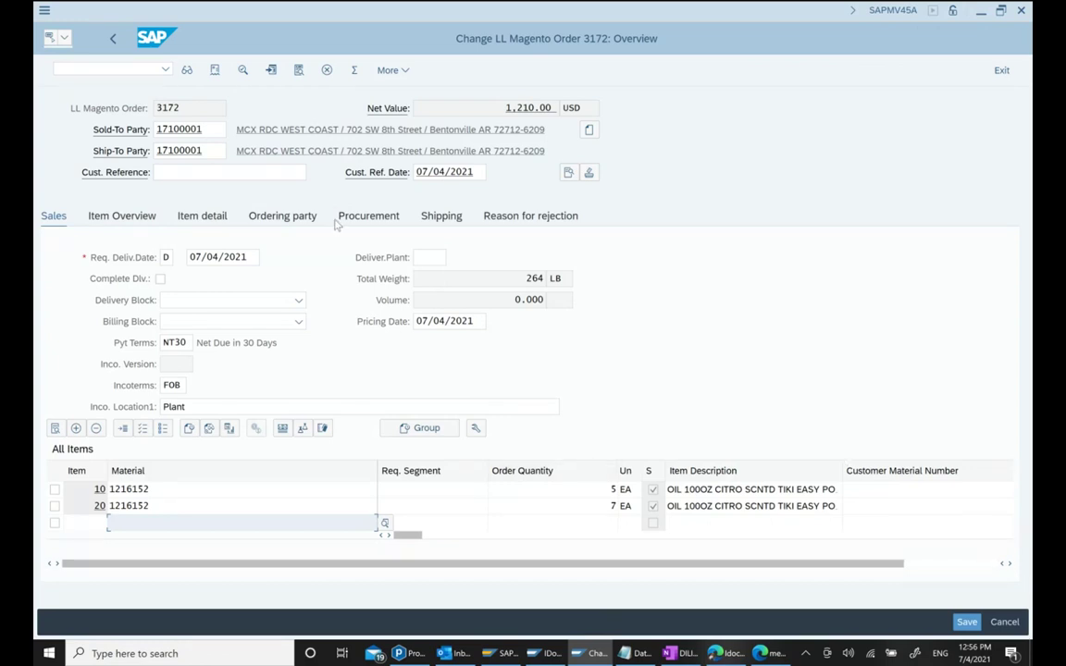
Set the order's customer reference to the previously used entry "Test_sadh 7 1 21".
left_click(226, 174)
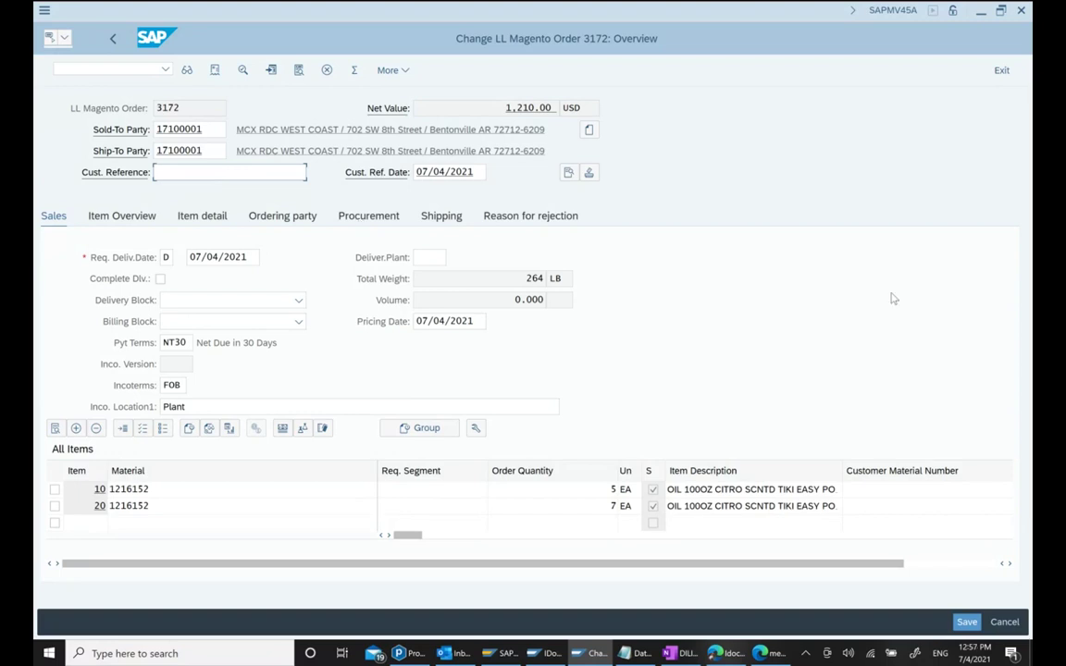
key("Down")
key("Return")
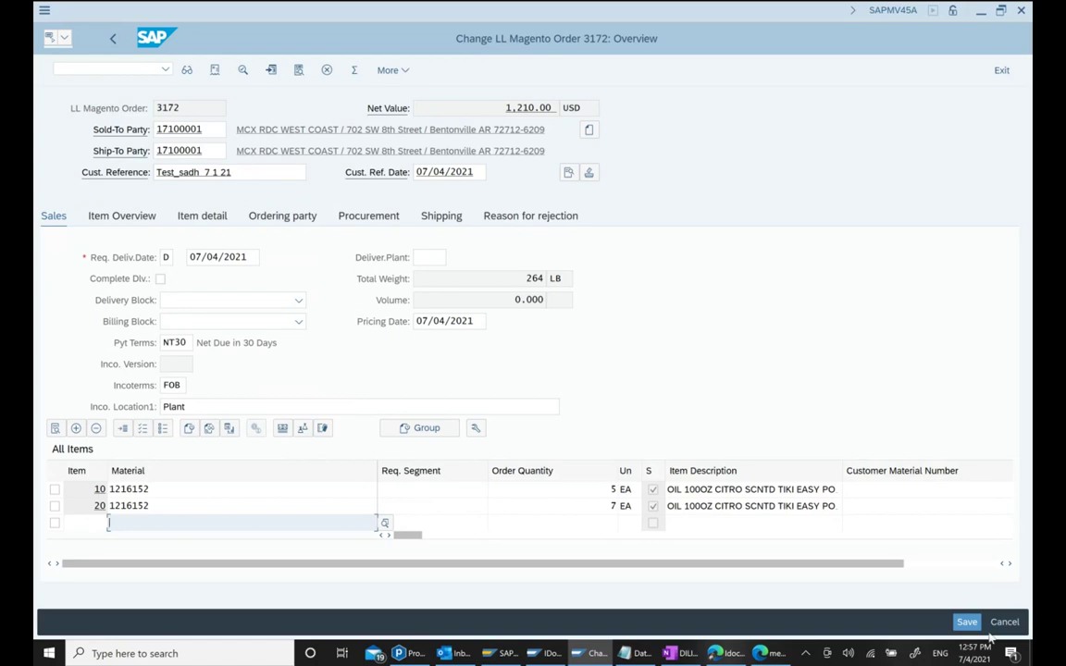
Try to save the order, choose to edit the incomplete document, and open all items in the incompletion log for data completion.
left_click(953, 620)
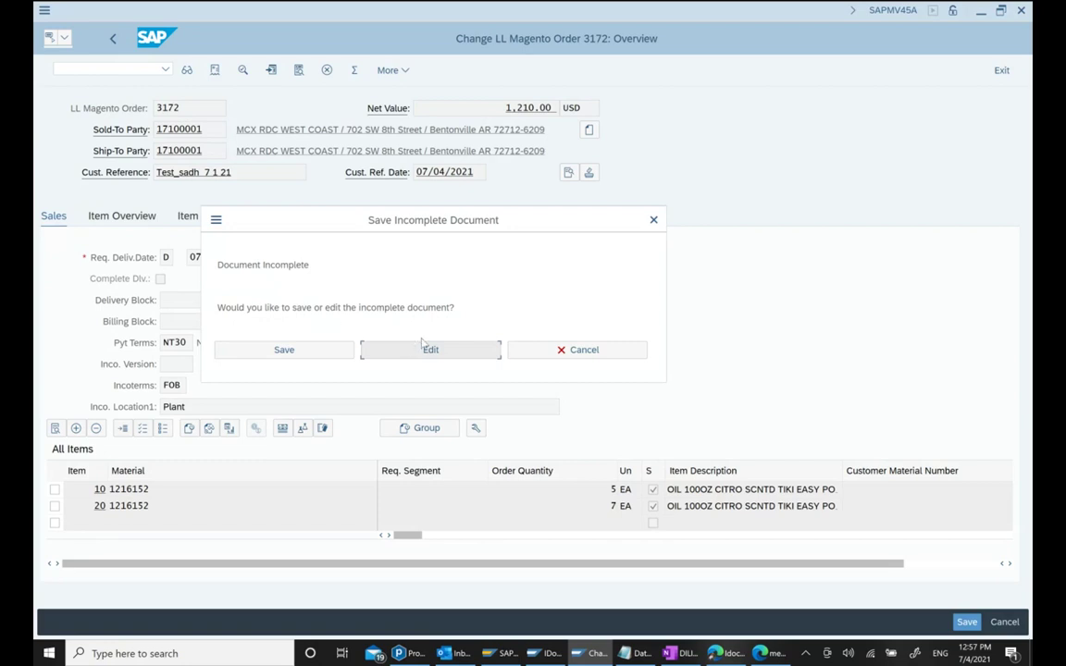
left_click(425, 351)
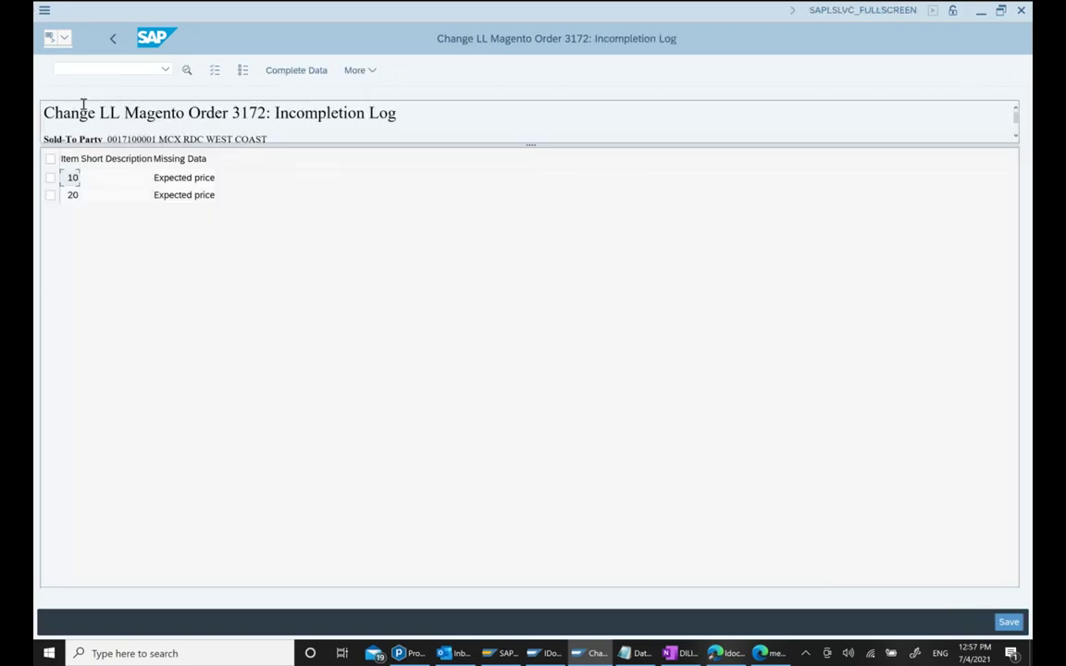
left_click(50, 158)
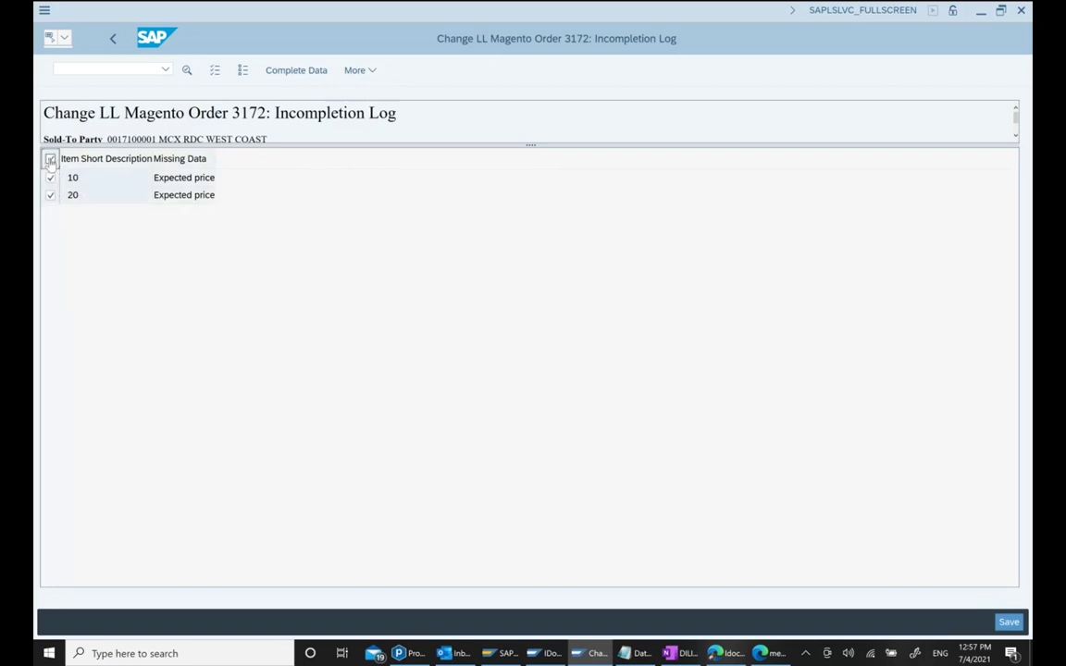
left_click(312, 78)
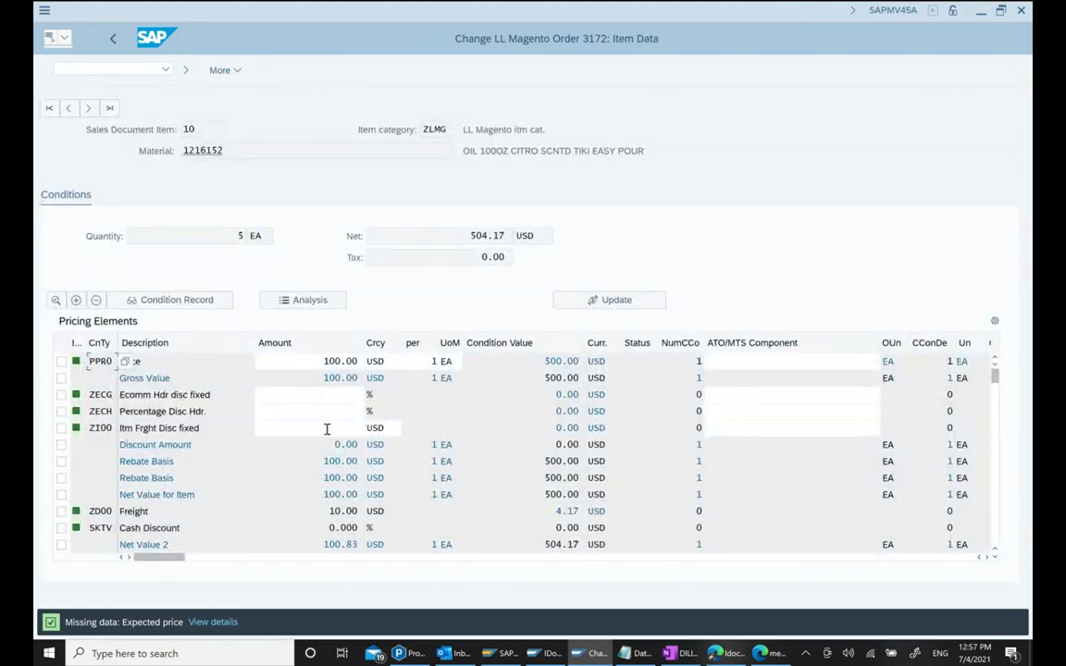
Check item 10's customer-expected price and set its PPR0 price amount to 7 USD.
scroll(327, 432, "down", 2)
scroll(328, 431, "down", 2)
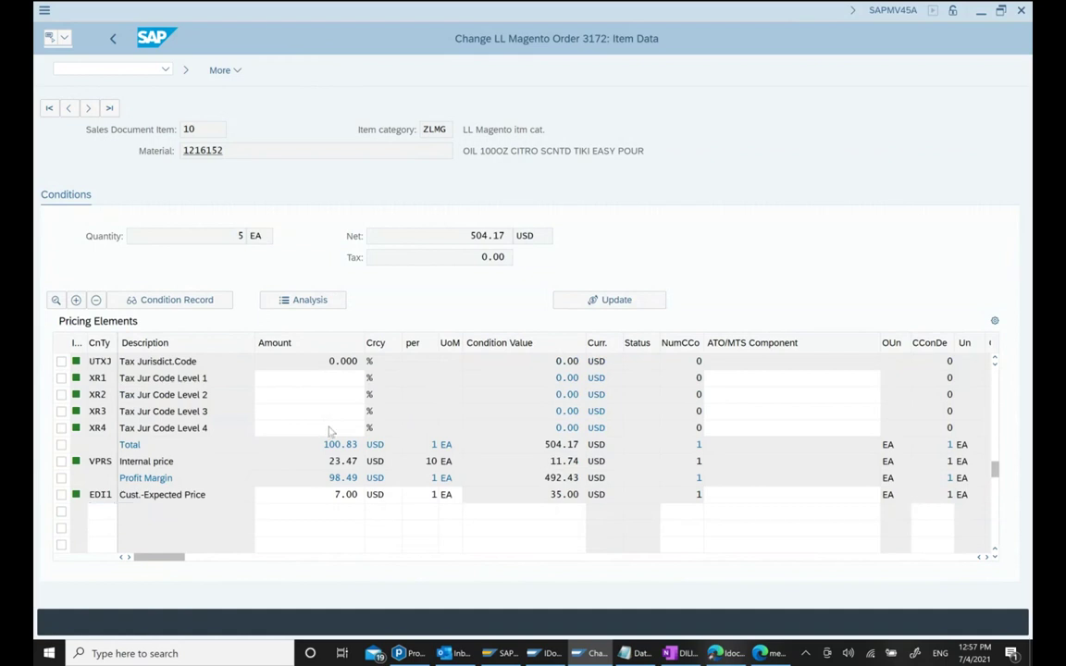
scroll(327, 431, "up", 3)
scroll(328, 429, "up", 1)
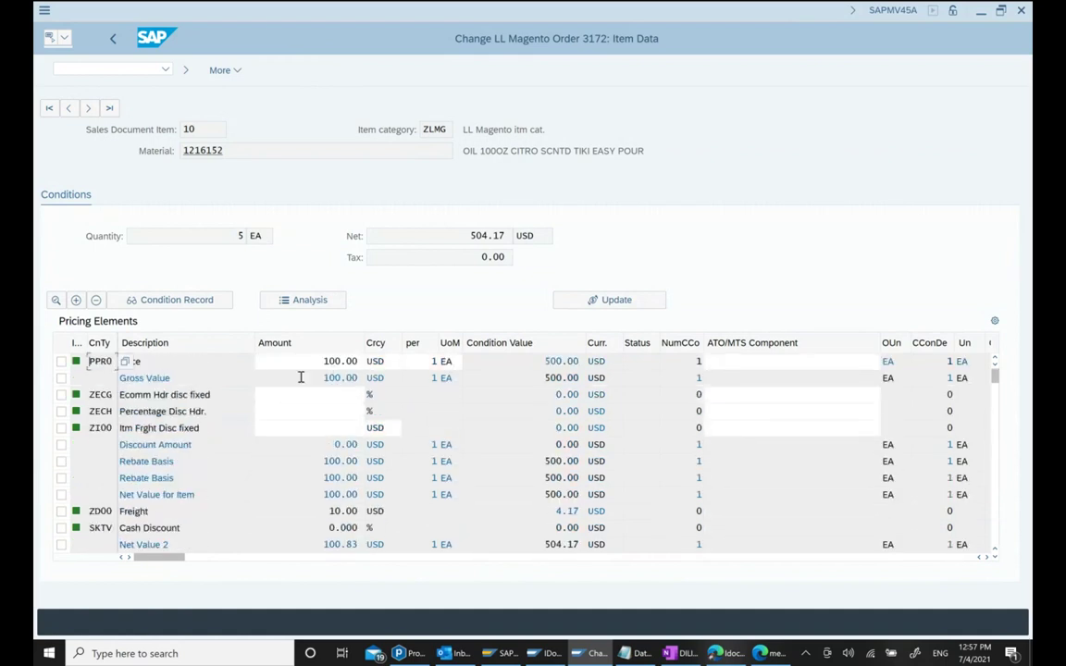
double_click(324, 361)
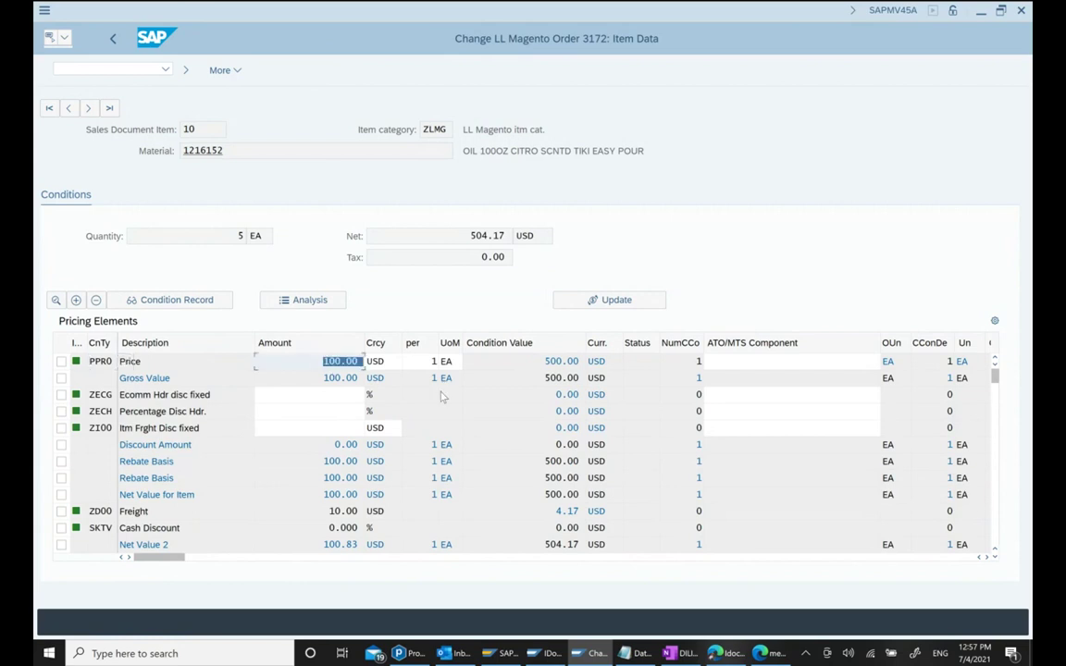
type("7")
key("Return")
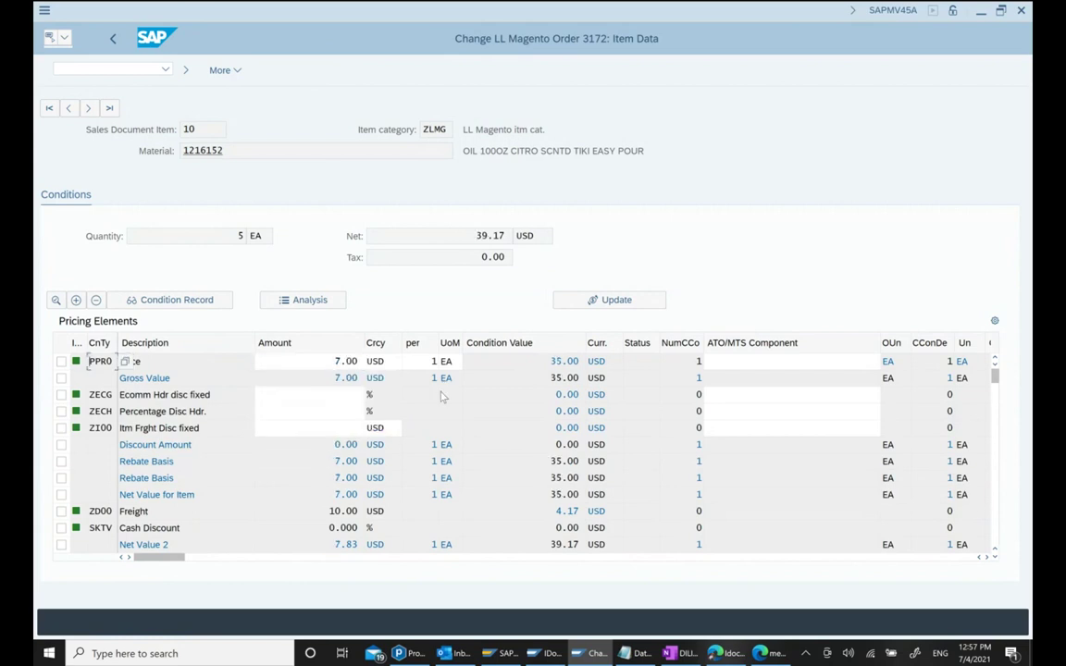
Set item 20's PPR0 price amount to 7 USD and return to the order overview.
left_click(88, 111)
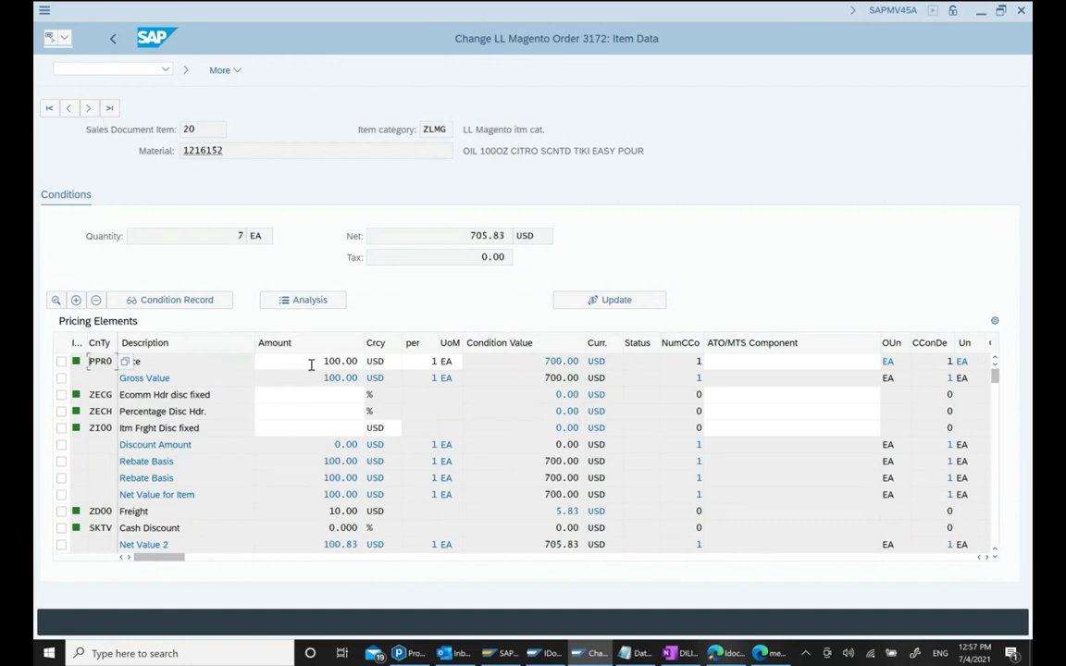
left_click_drag(311, 365, 377, 365)
type("7")
key("Return")
left_click(90, 107)
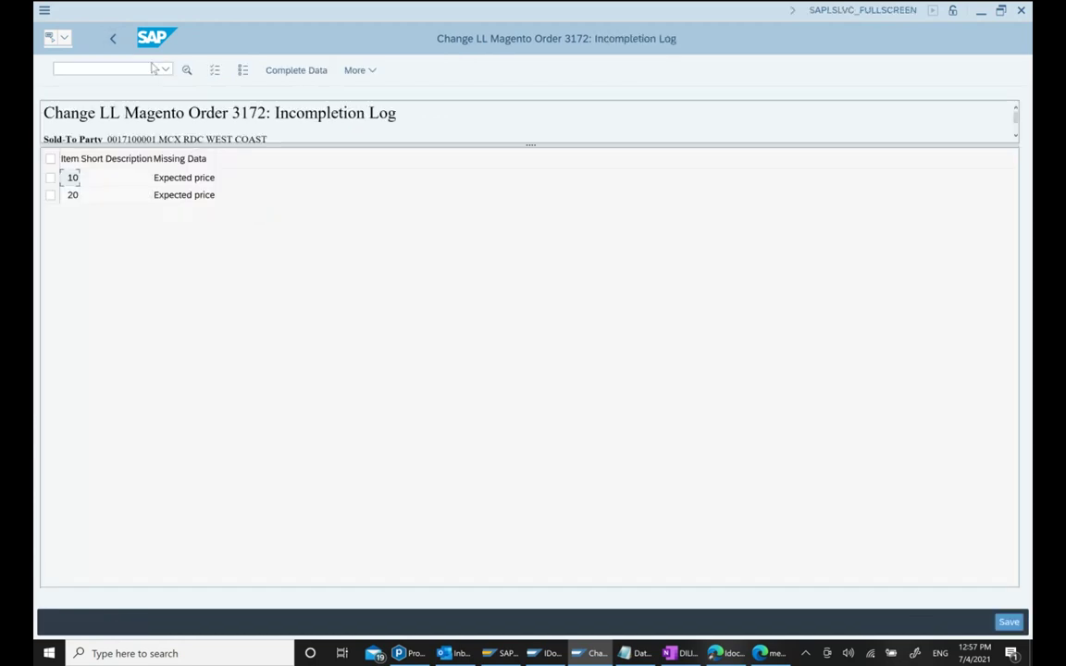
left_click(109, 38)
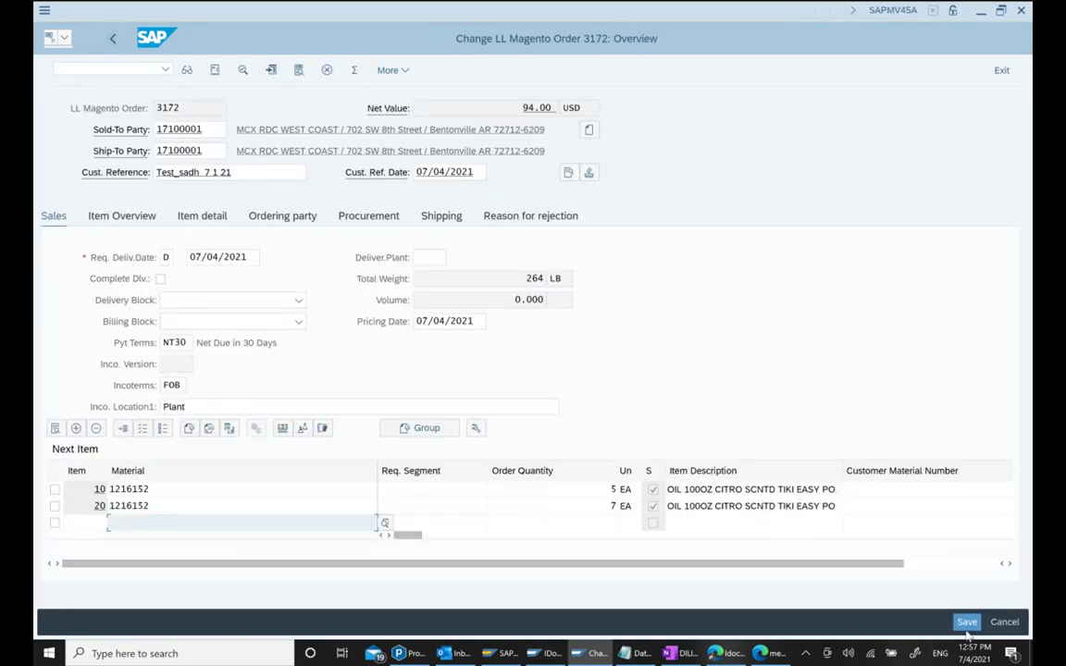
Attempt another save, choose editing over saving the incomplete order, and reopen both logged items to complete their missing data.
key("ctrl+s")
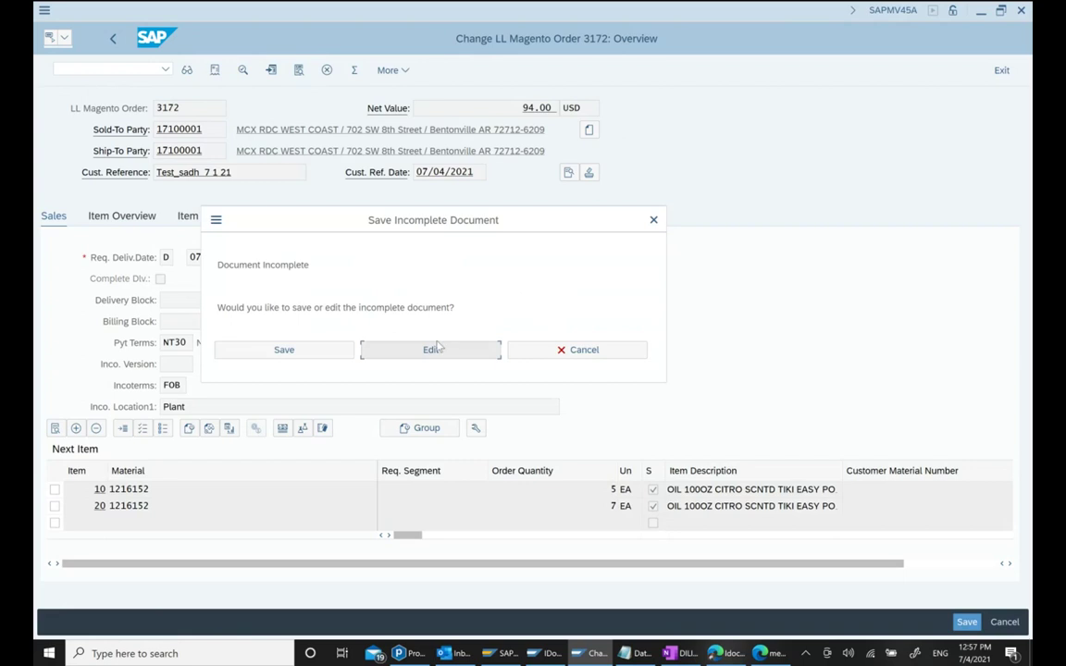
left_click(434, 351)
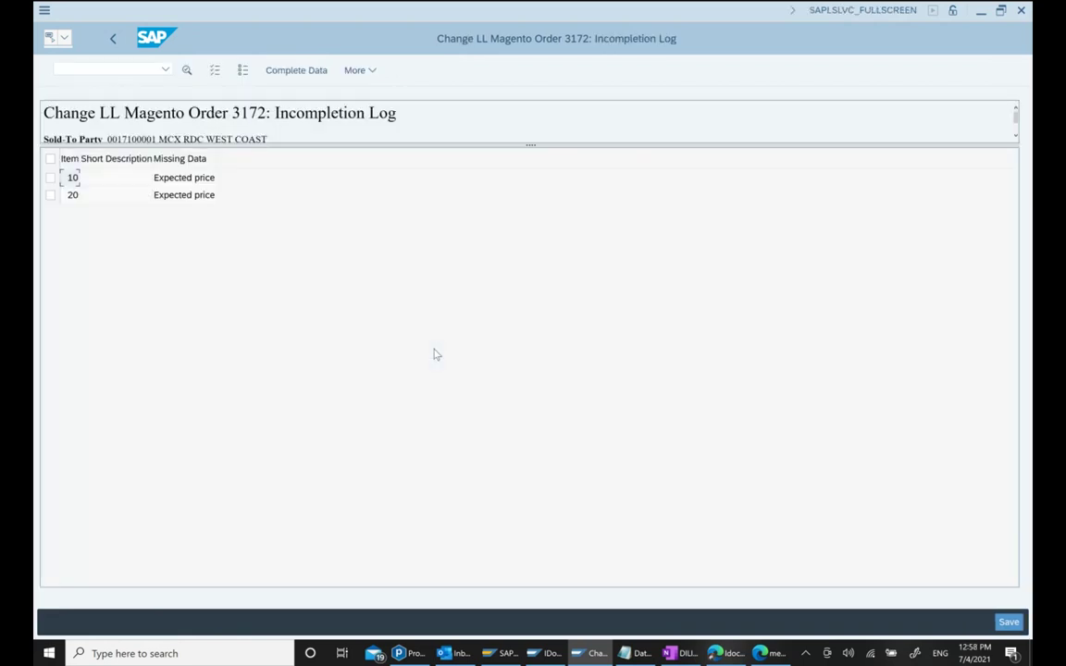
left_click(50, 158)
left_click(296, 73)
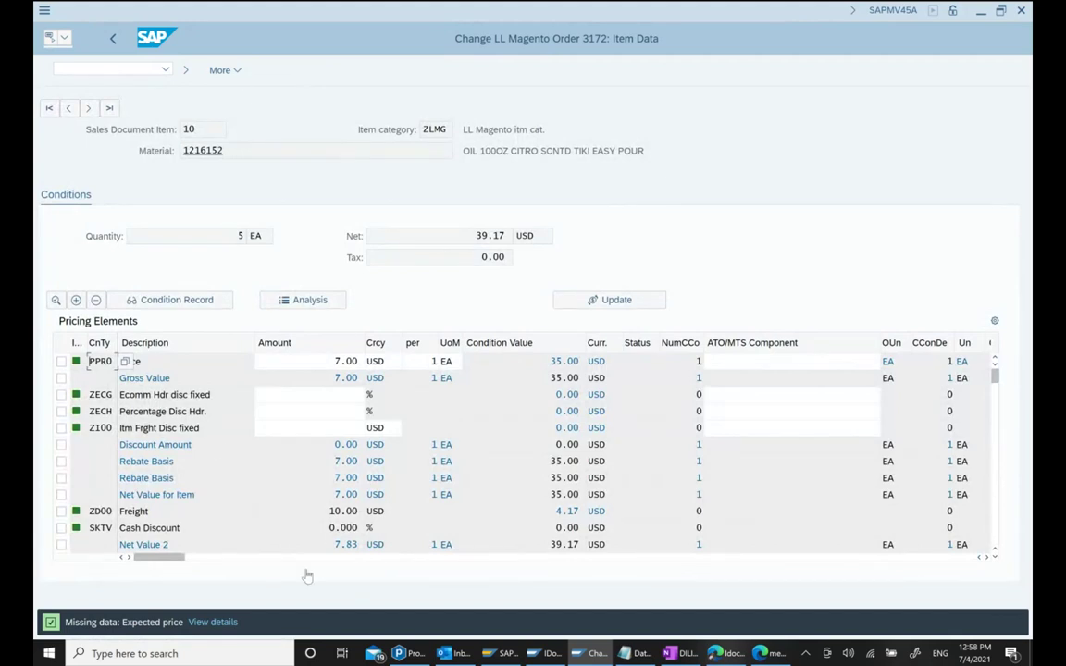
Add condition type EDI2 with an amount of 39 to item 10's pricing elements, below EDI1.
scroll(328, 532, "down", 2)
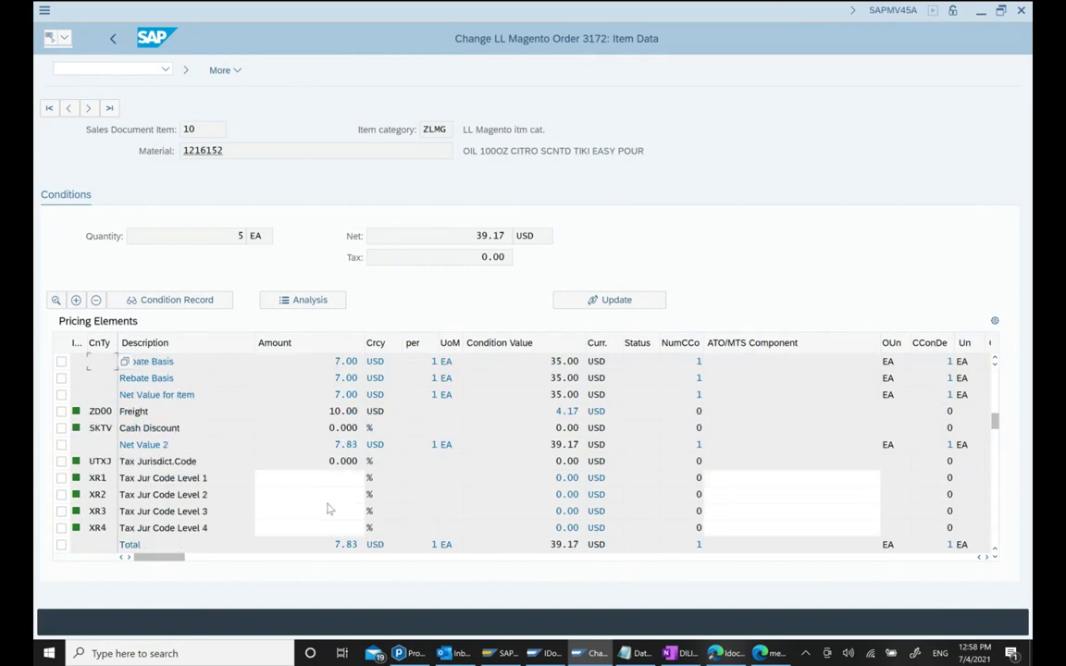
scroll(328, 508, "down", 2)
scroll(326, 507, "down", 1)
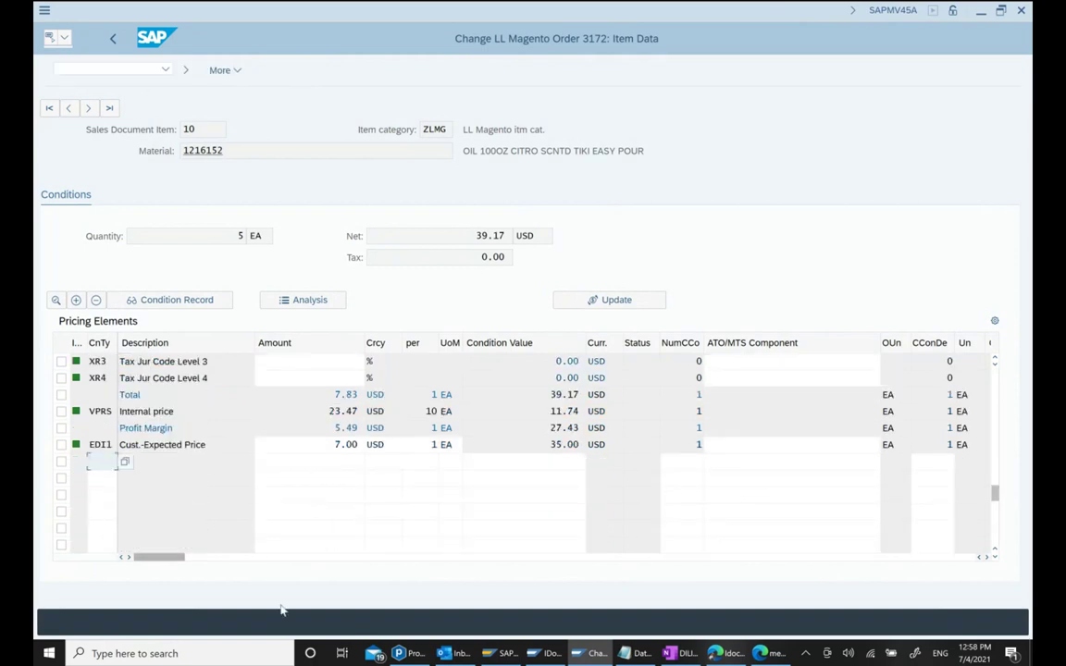
mouse_move(575, 653)
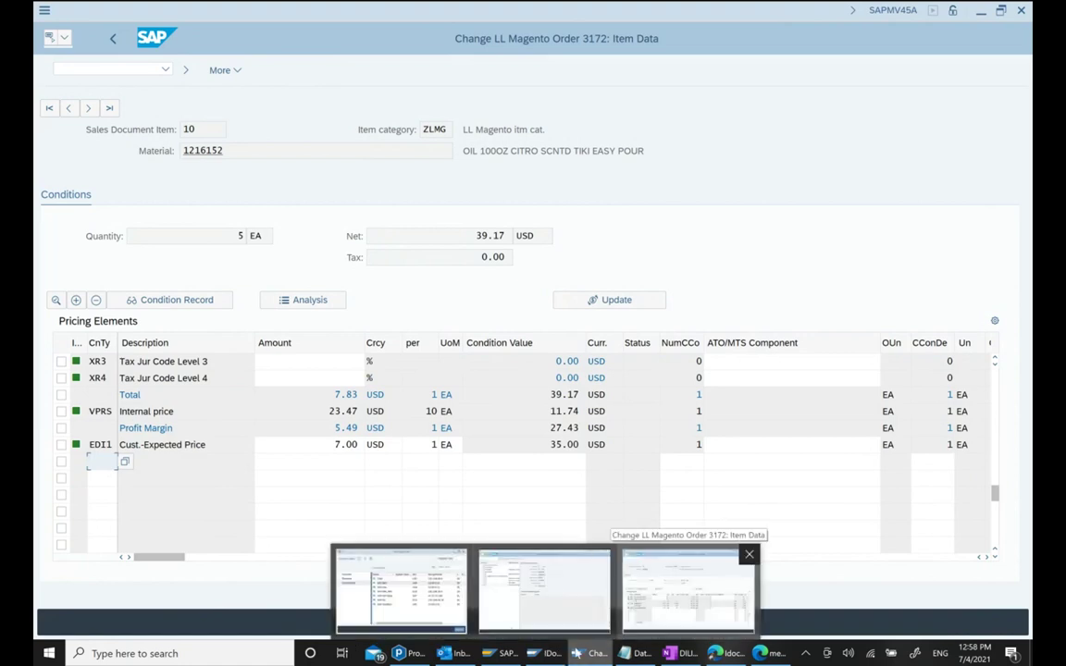
left_click(687, 589)
key("Down")
key("Return")
key("Tab")
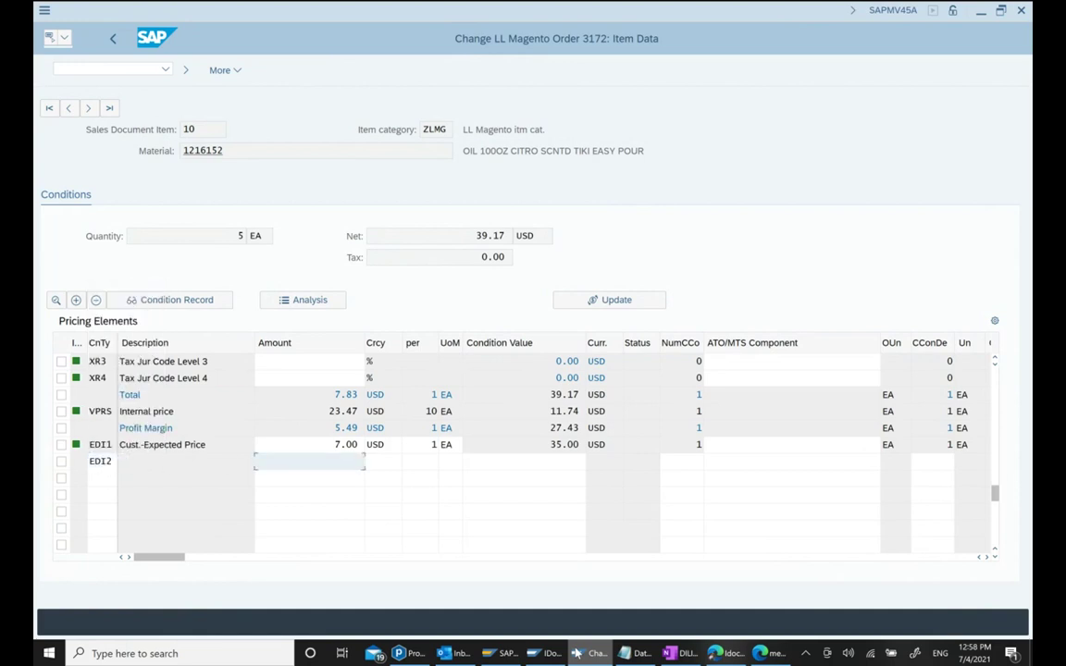
type("39")
key("Return")
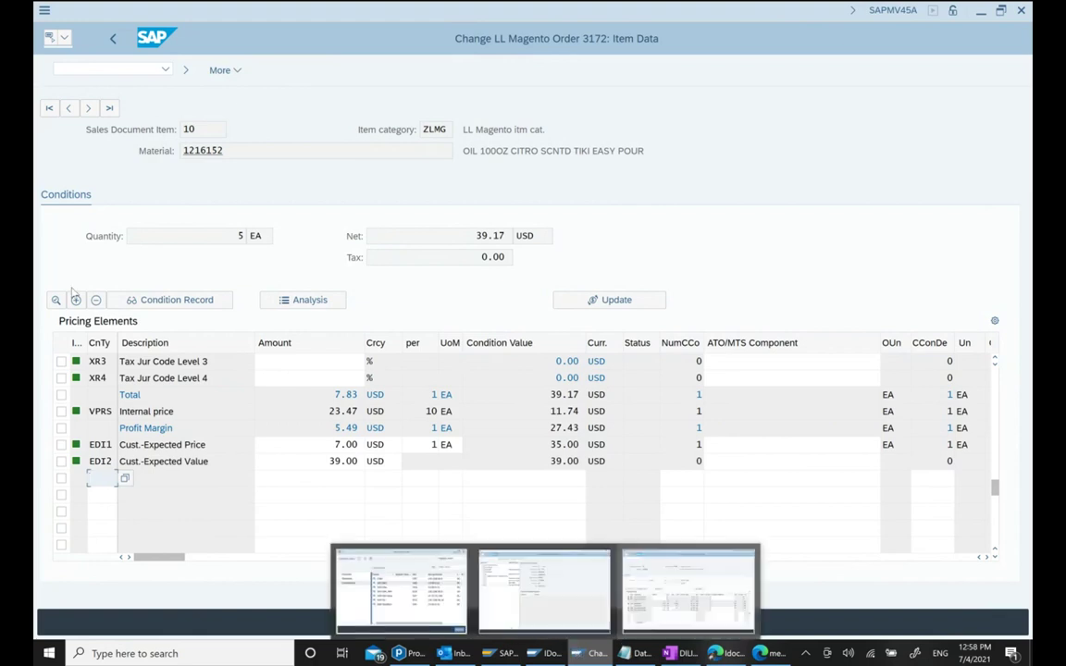
Add condition type EDI2 with an amount of 54 to item 20's pricing elements, based on its total value.
left_click(89, 109)
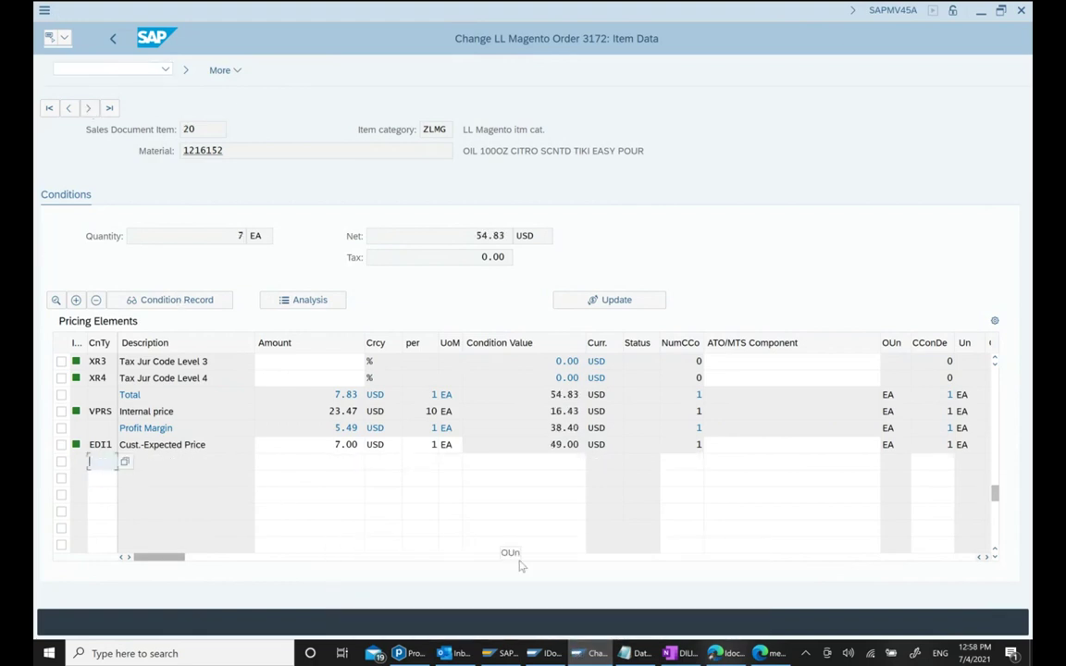
type("EDI2")
key("Tab")
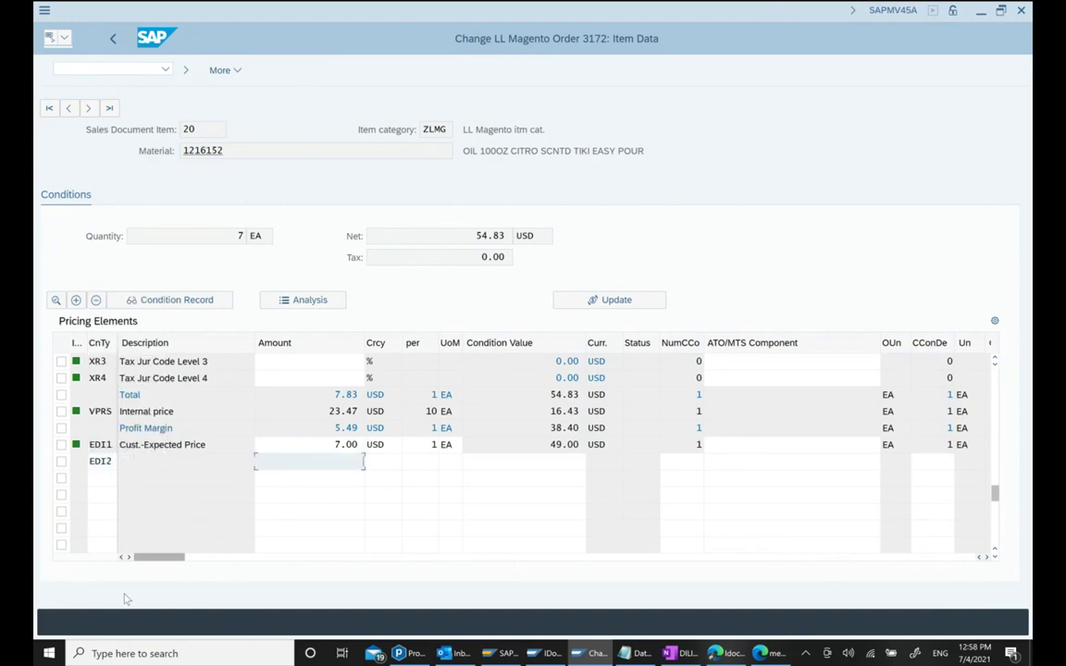
double_click(553, 395)
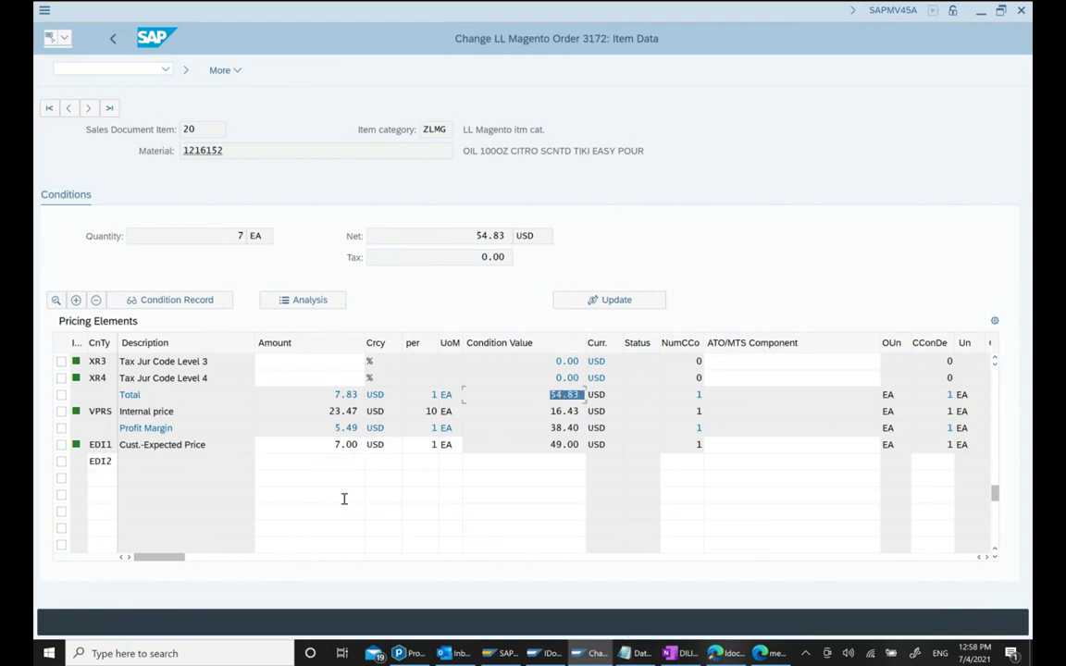
left_click(330, 461)
type("54")
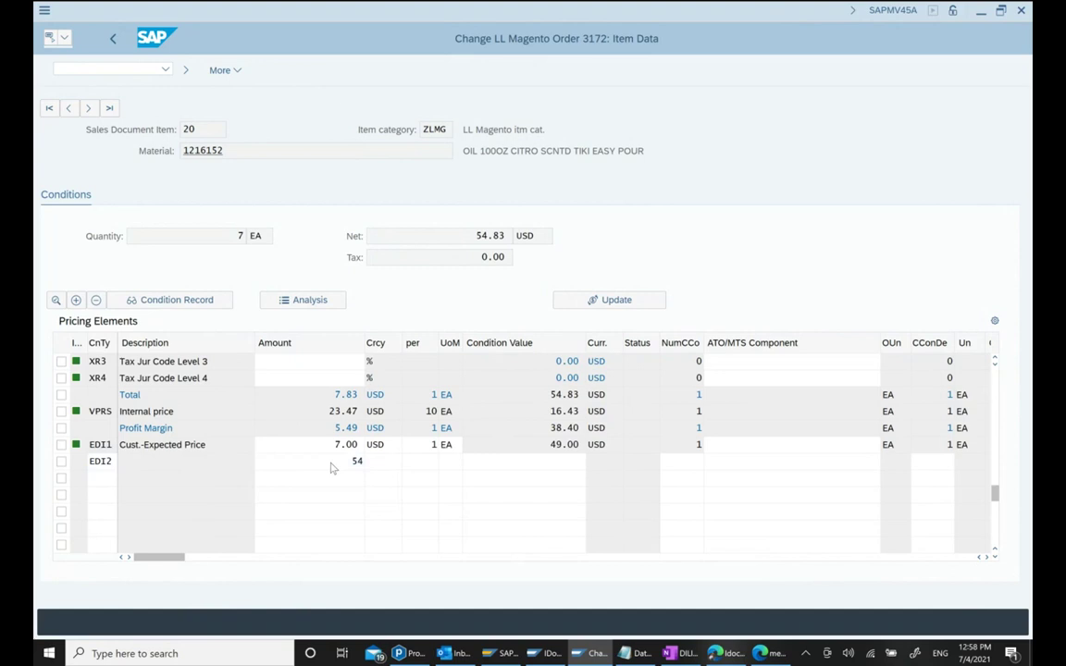
key("Return")
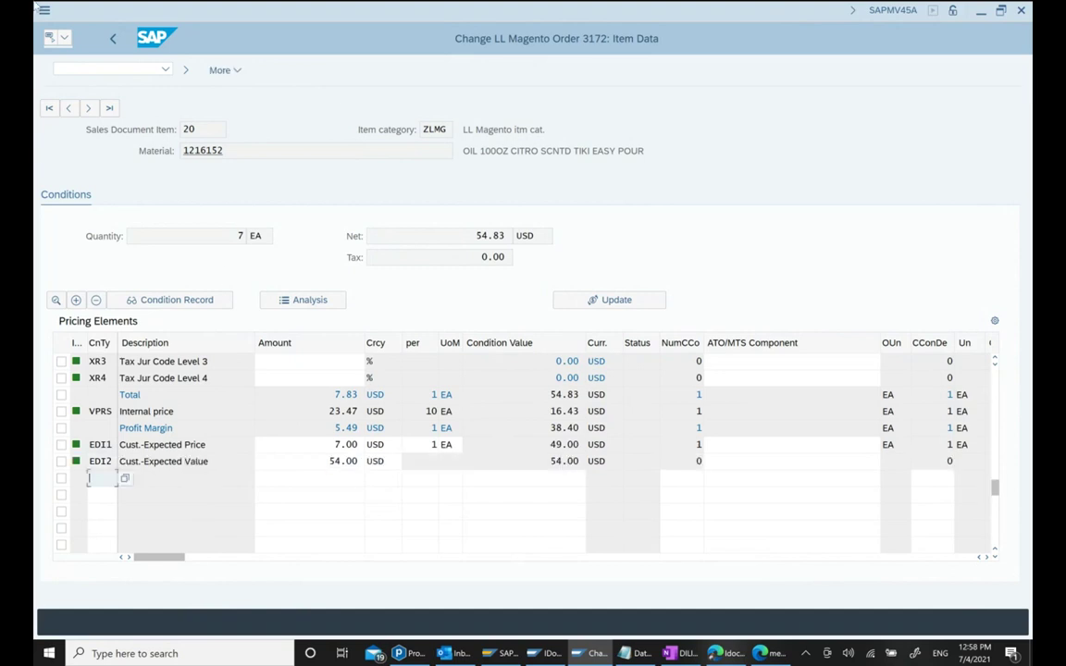
Return to the order overview, save the order, acknowledge the authorization information, and leave the sales document change transaction.
left_click(112, 38)
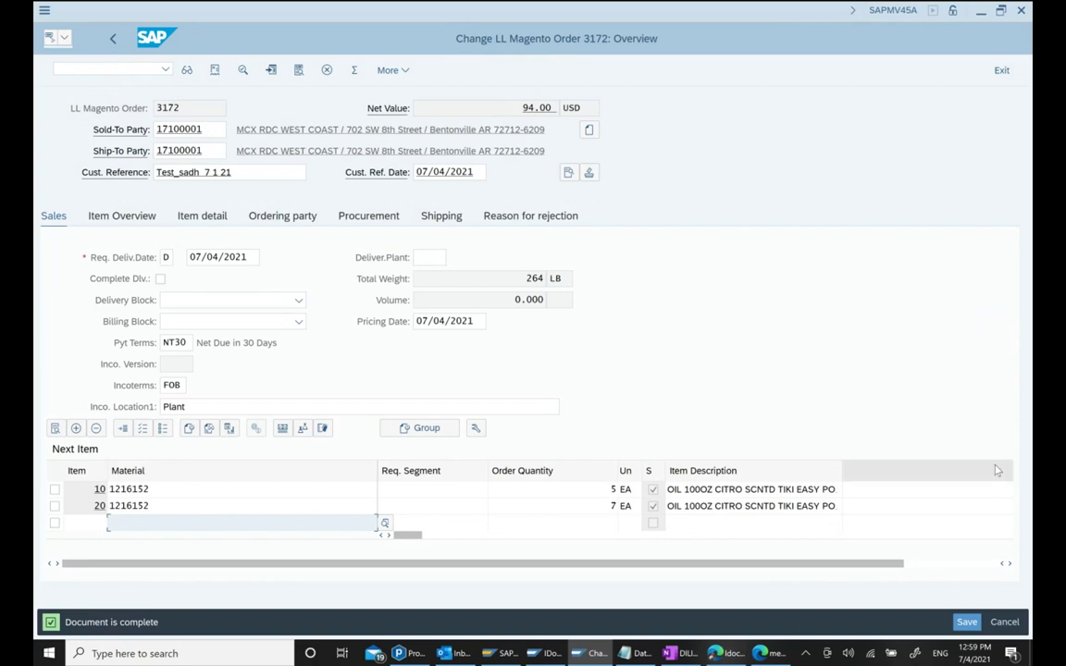
left_click(966, 622)
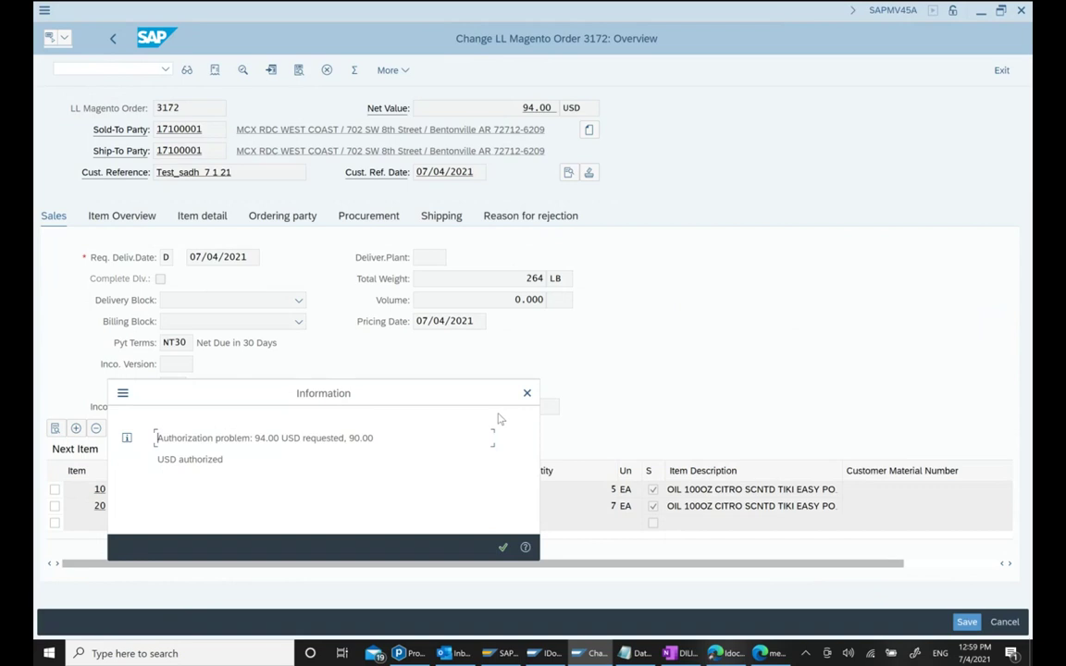
left_click(504, 547)
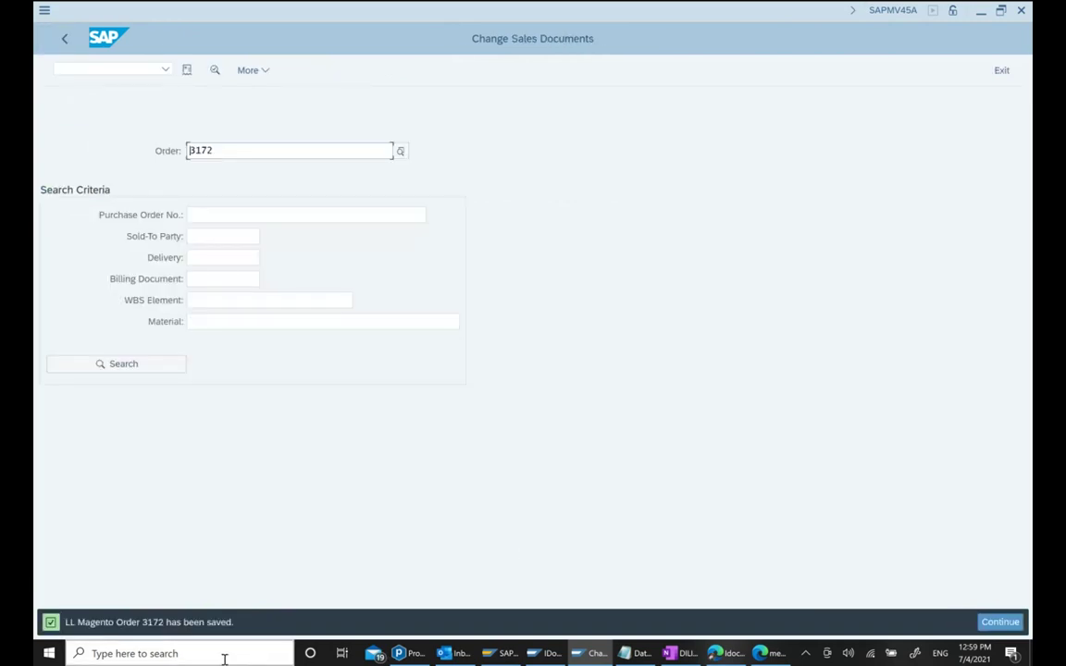
left_click(57, 37)
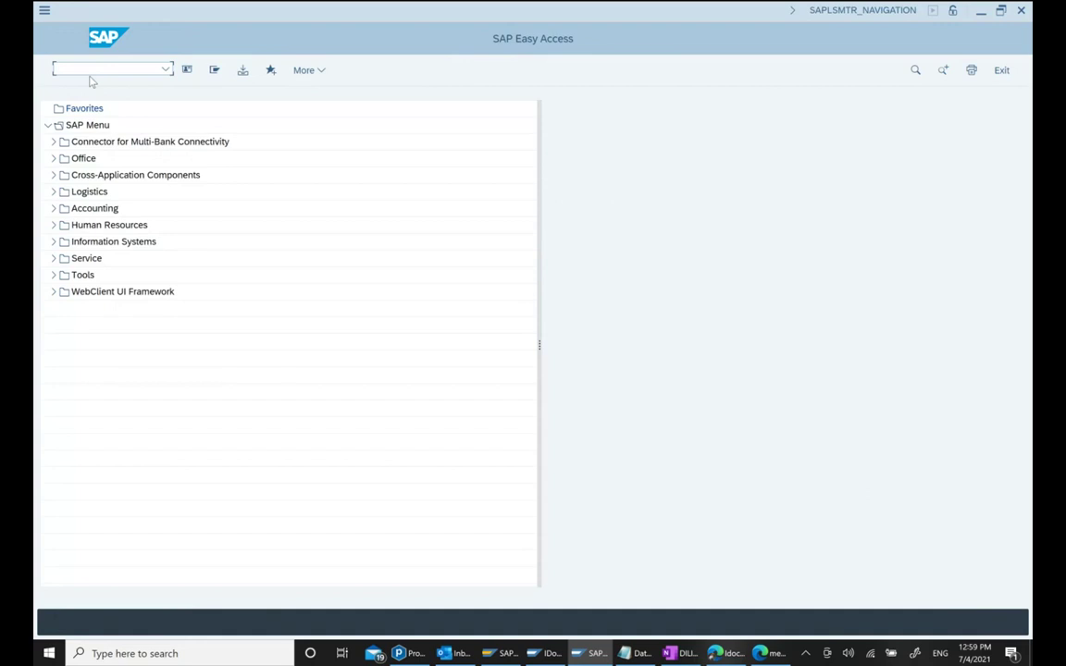
Reopen the saved sales order in transaction VA02 and set item 10's order quantity to 2.
type("VA02")
key("Return")
key("Return")
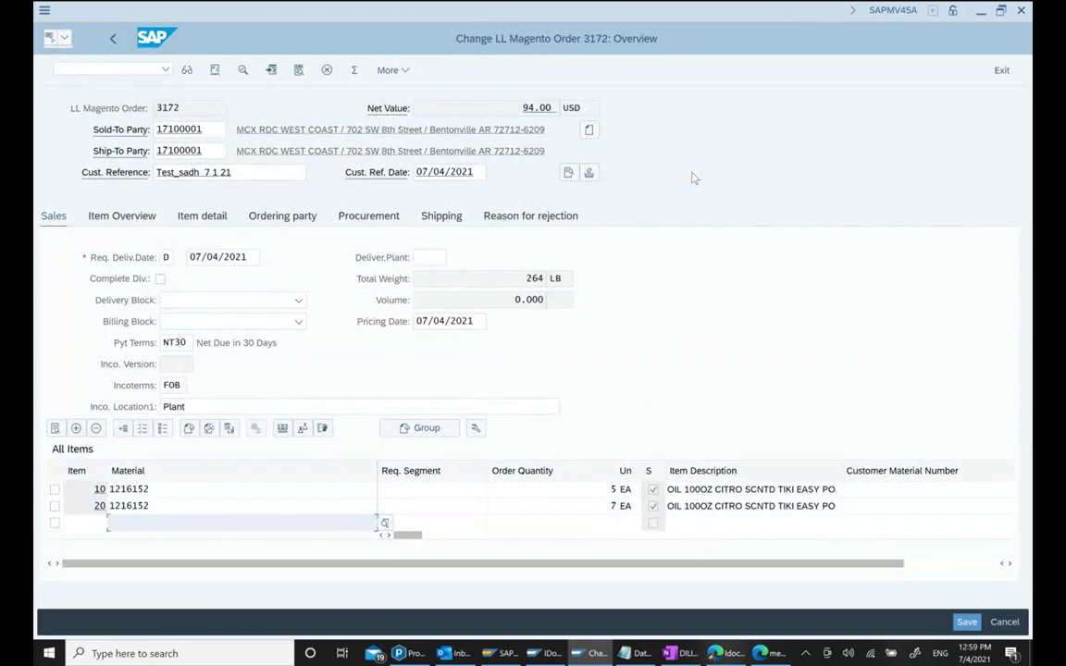
left_click(610, 490)
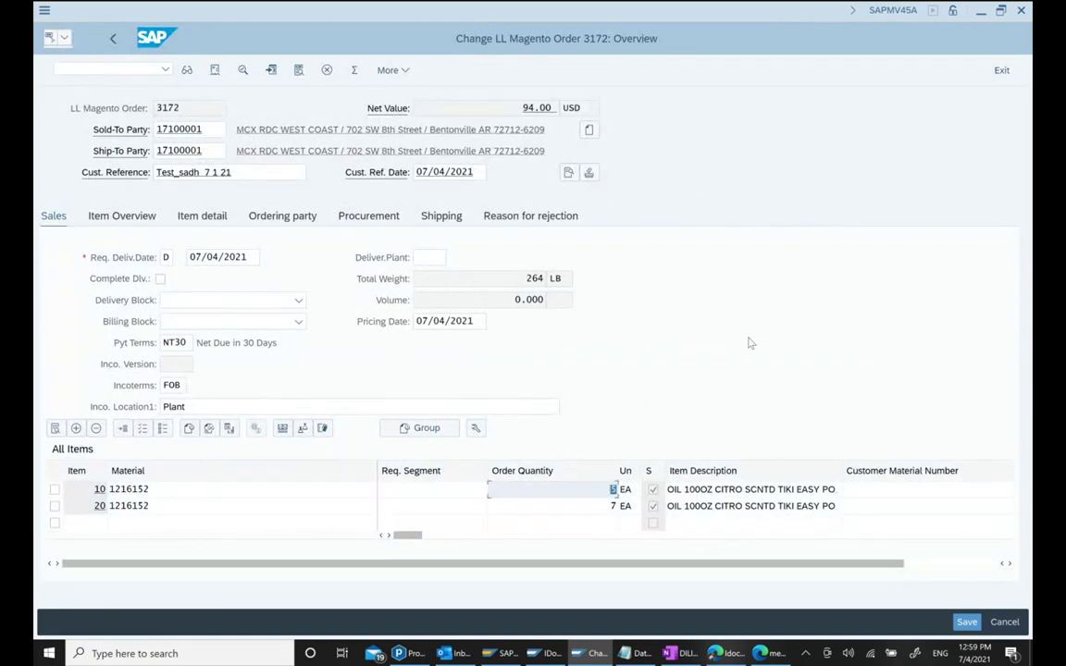
type("2")
key("Return")
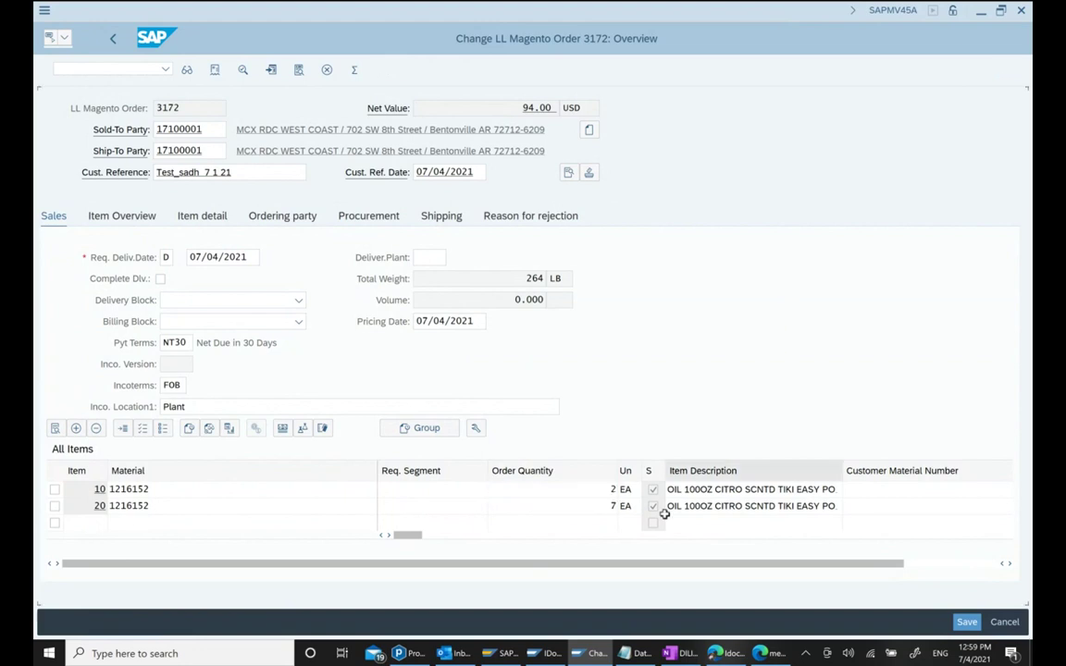
Set item 20's order quantity to 2, and after recalculating the order, set it to 3.
left_click(608, 506)
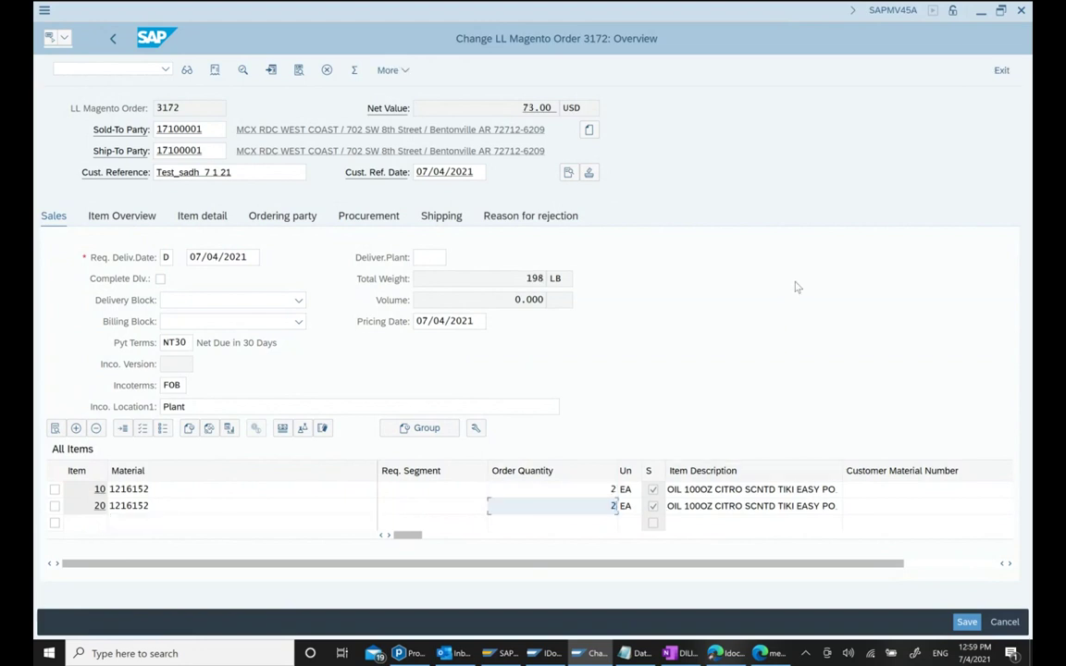
key("Return")
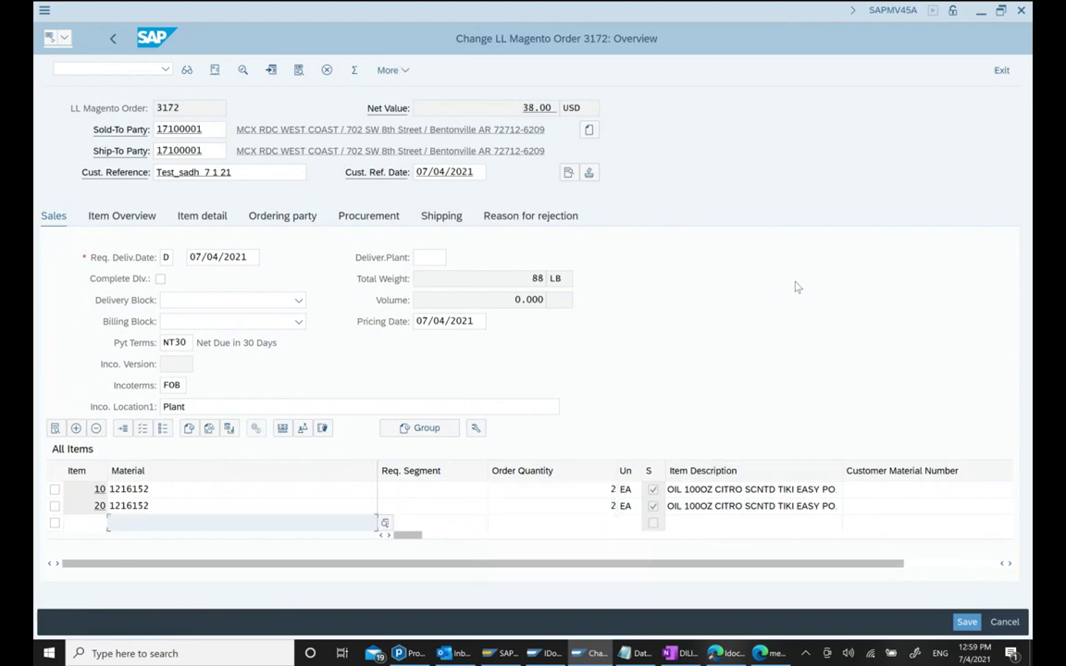
left_click(574, 506)
type("3")
key("Return")
Attempt to save the order, choose to edit the incomplete document, and open all logged items to complete their missing data.
left_click(965, 622)
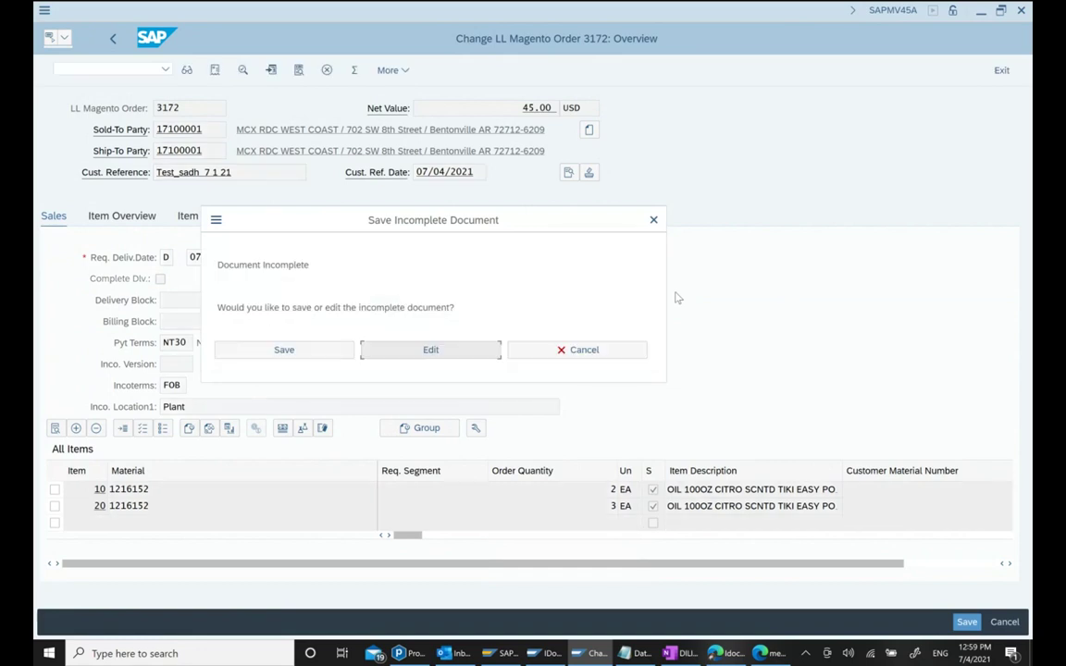
left_click(445, 354)
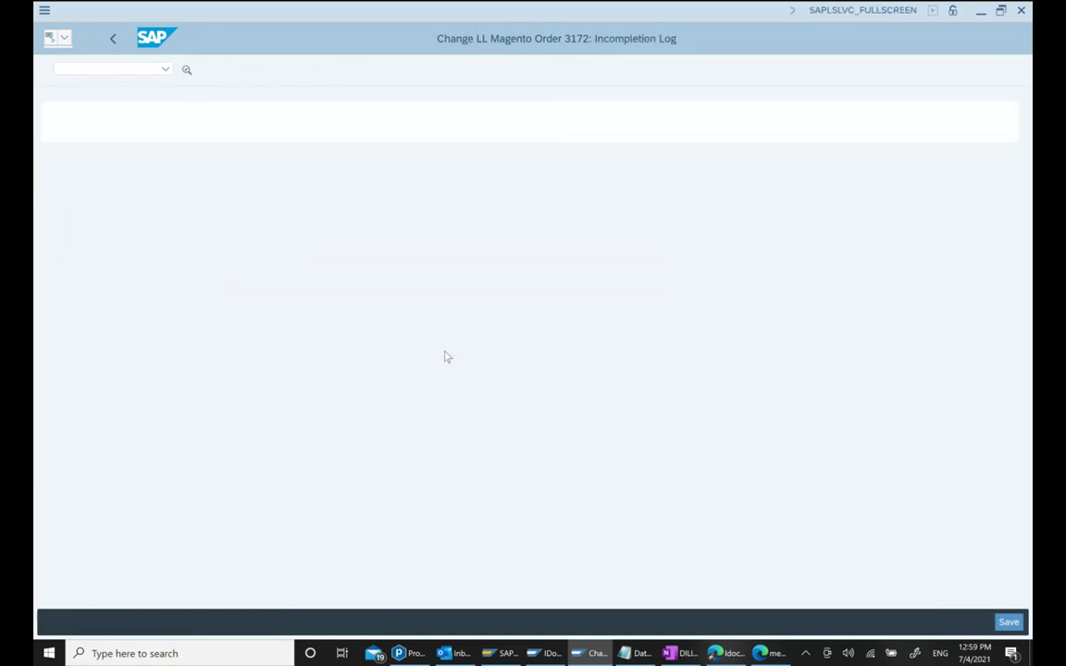
left_click(50, 158)
left_click(289, 74)
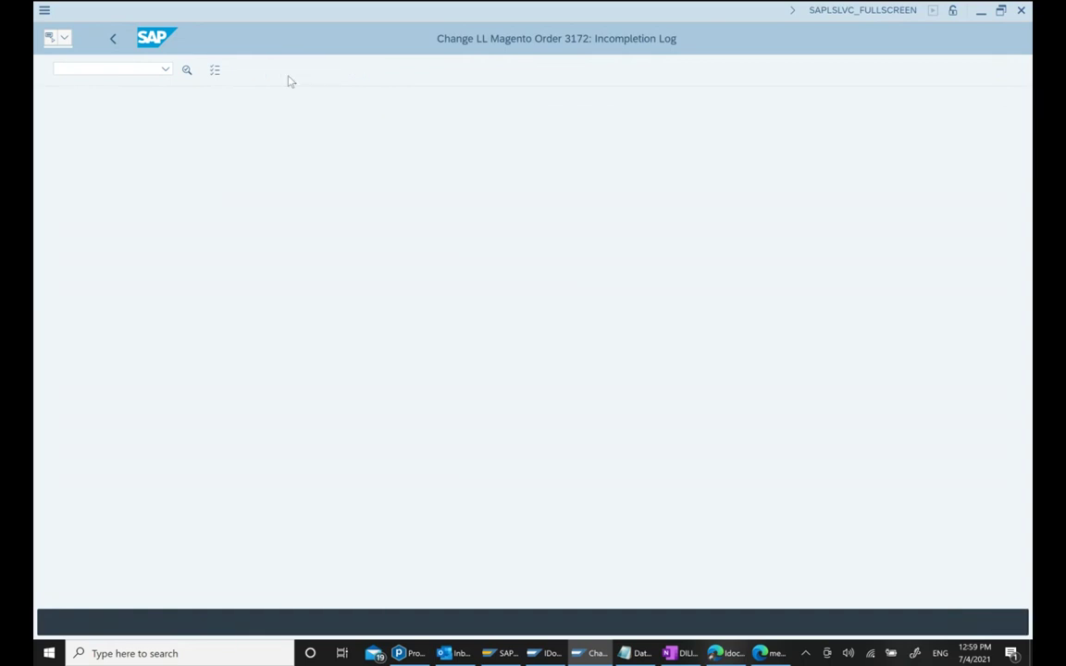
Set the EDI2 customer-expected value to 18 in item 10's pricing elements.
scroll(392, 508, "down", 2)
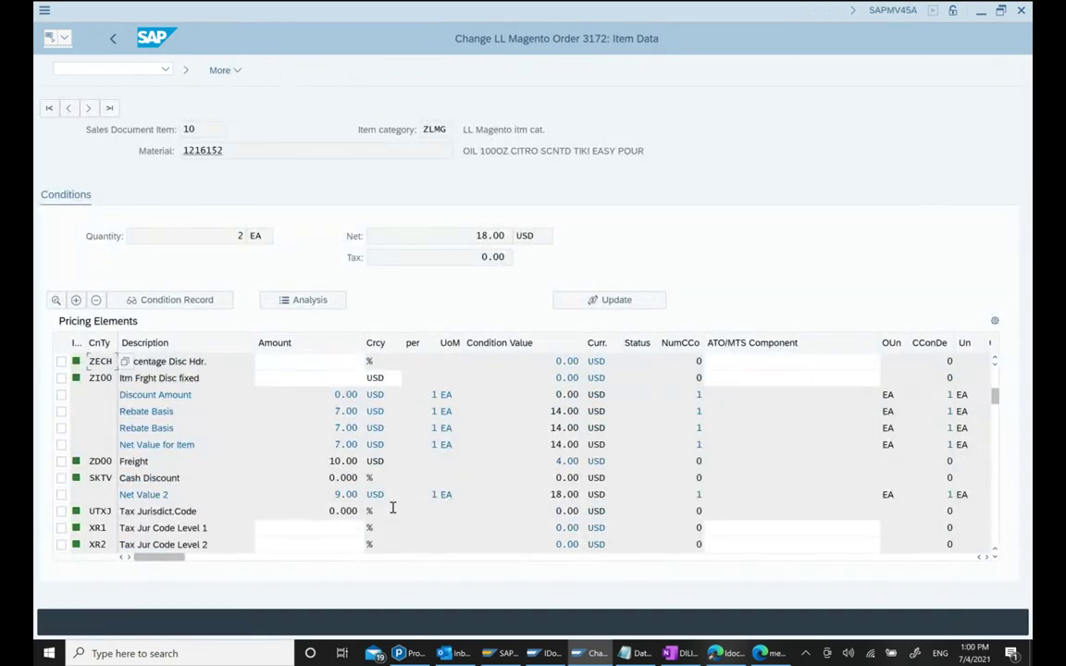
scroll(393, 507, "down", 2)
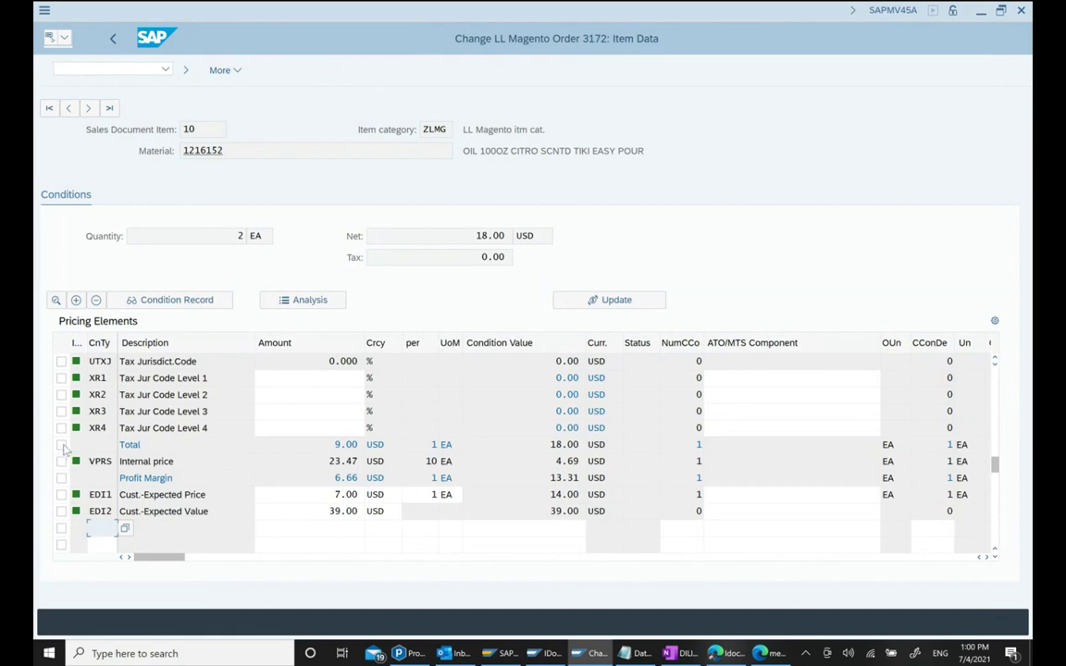
left_click(329, 511)
type("18")
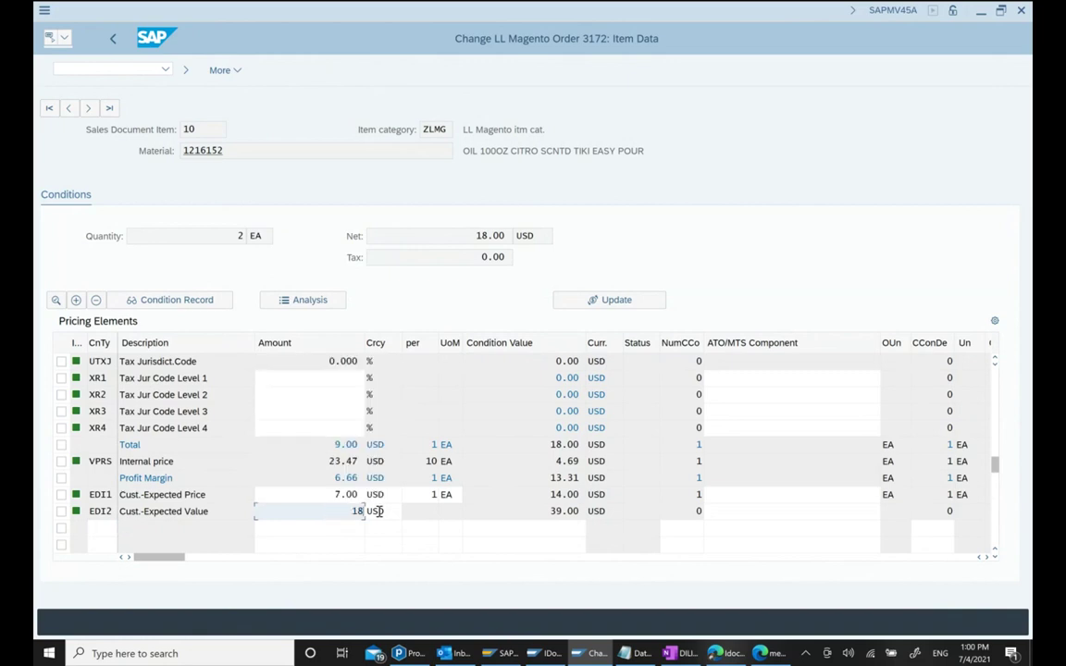
key("Return")
Set item 20's EDI2 customer-expected value to 27 to match its total, and save the order from the overview.
left_click(88, 109)
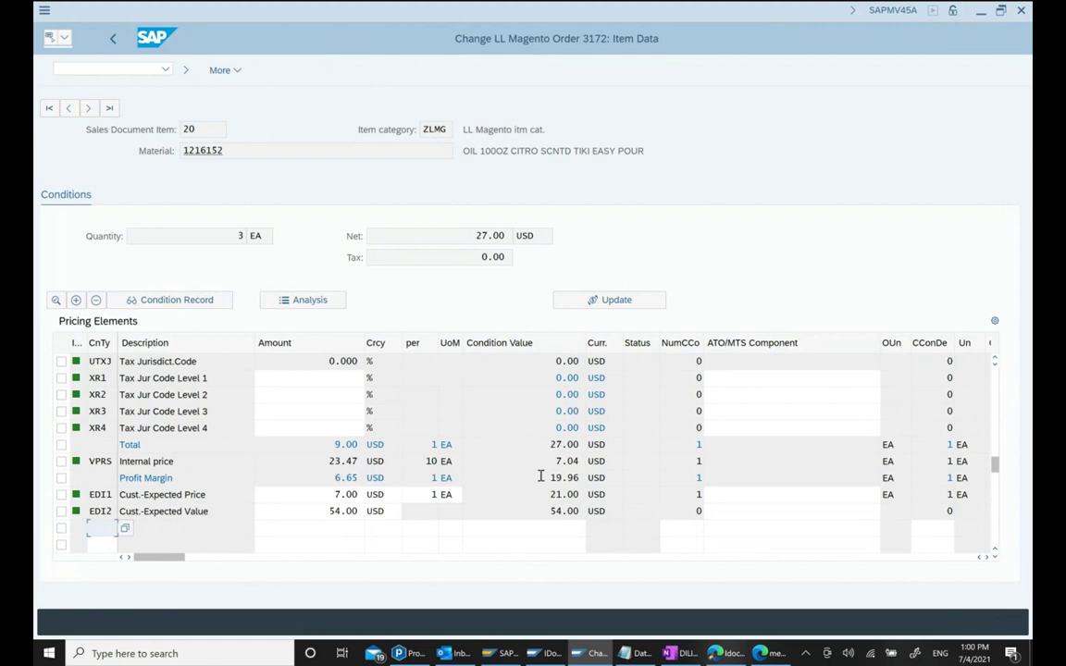
double_click(553, 445)
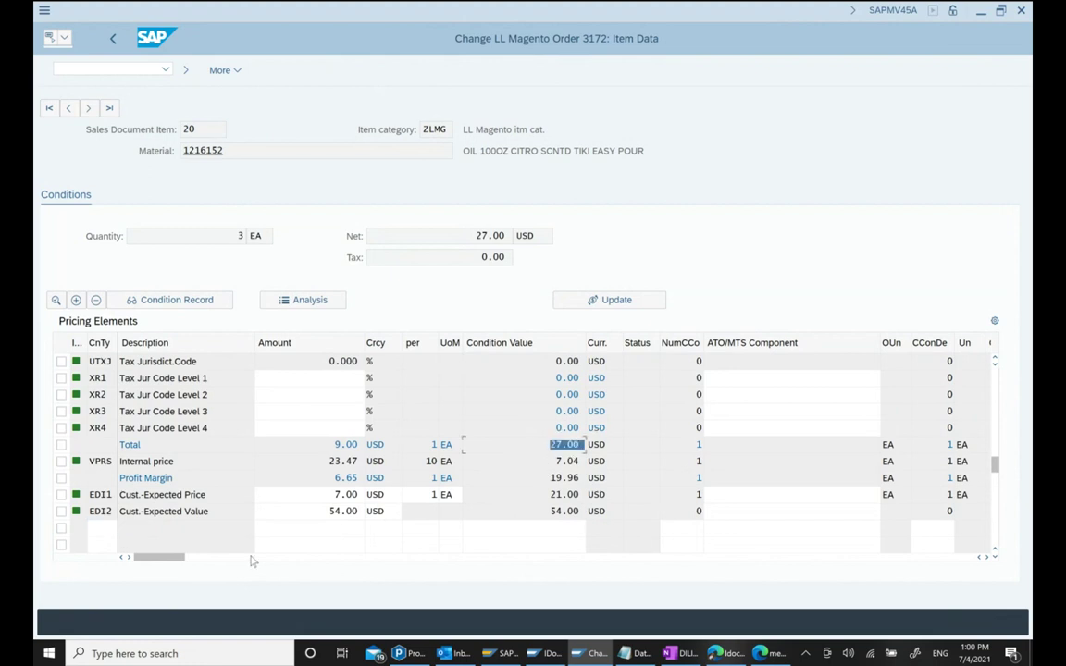
double_click(341, 510)
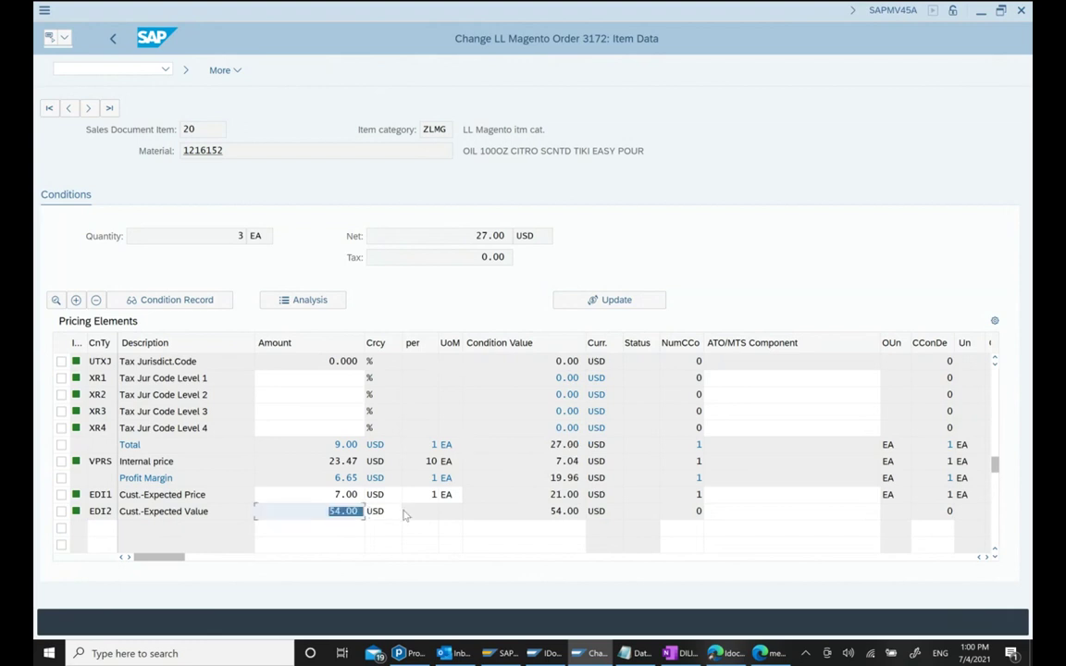
type("27")
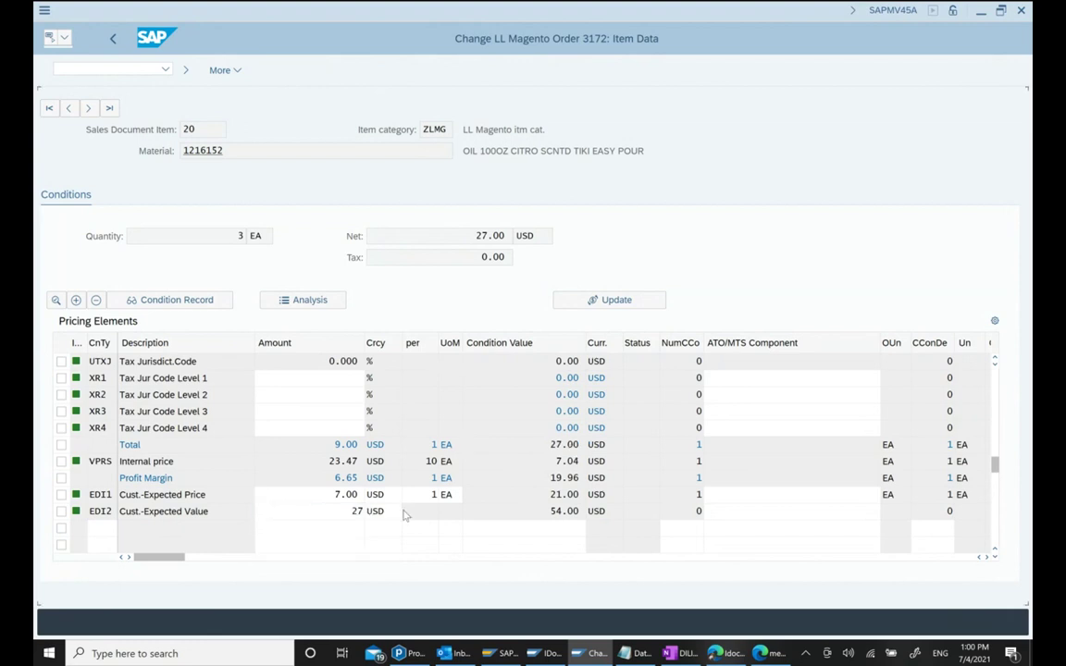
key("Return")
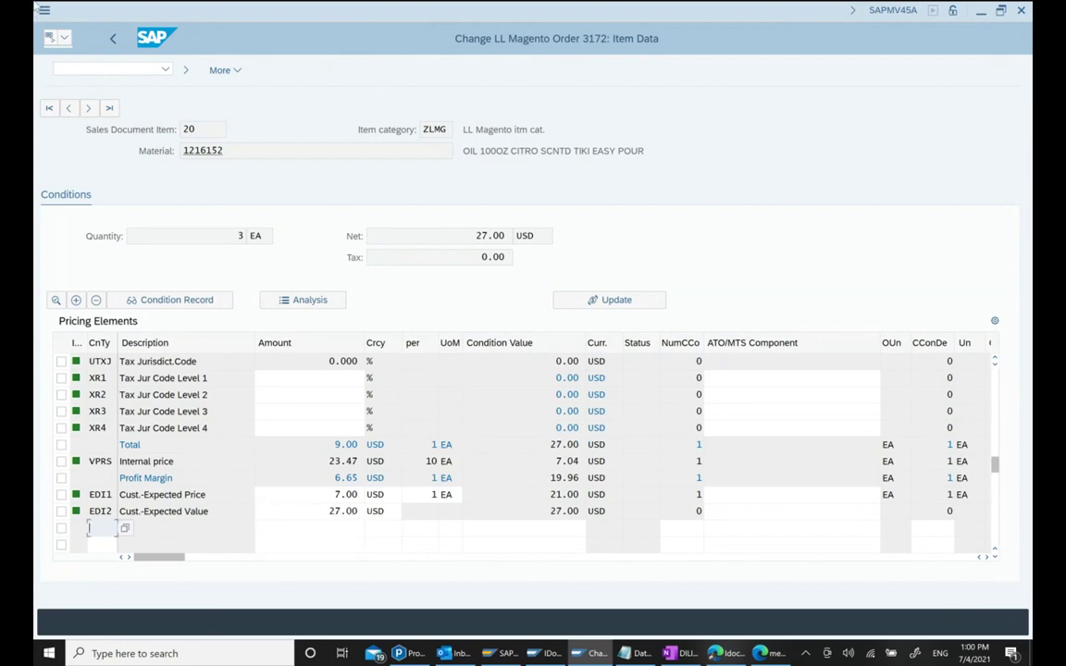
left_click(113, 38)
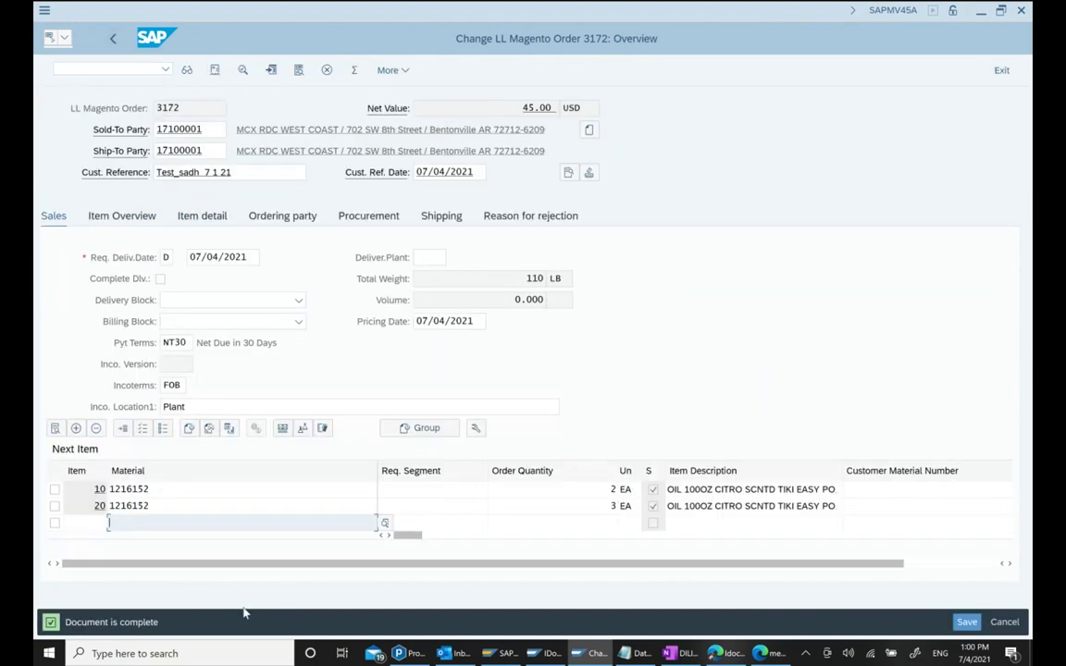
left_click(967, 622)
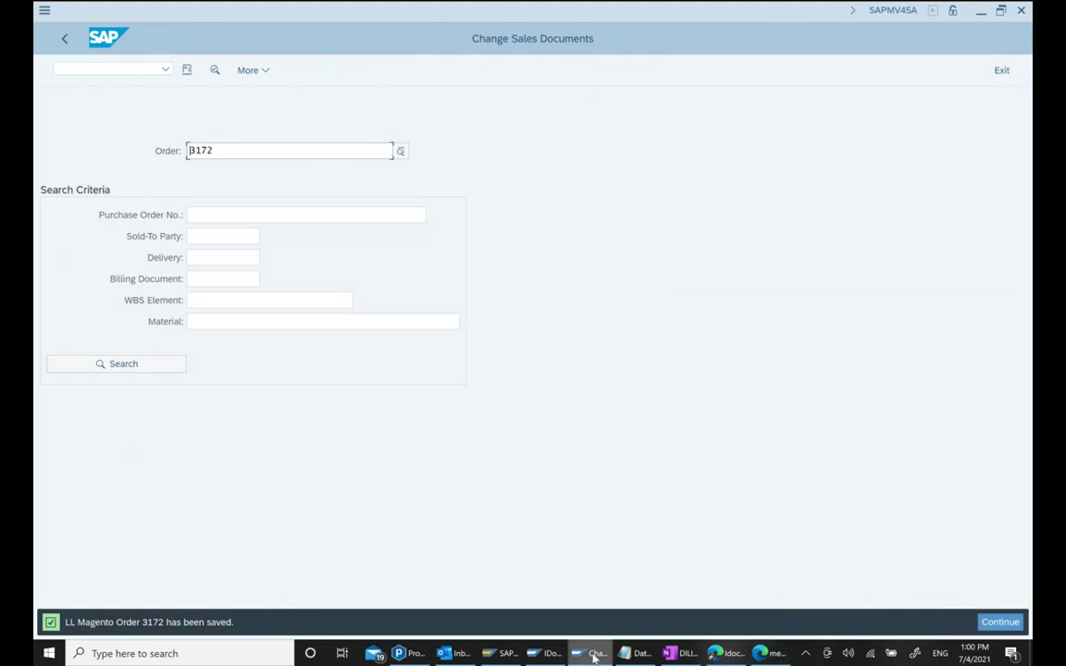
left_click(641, 653)
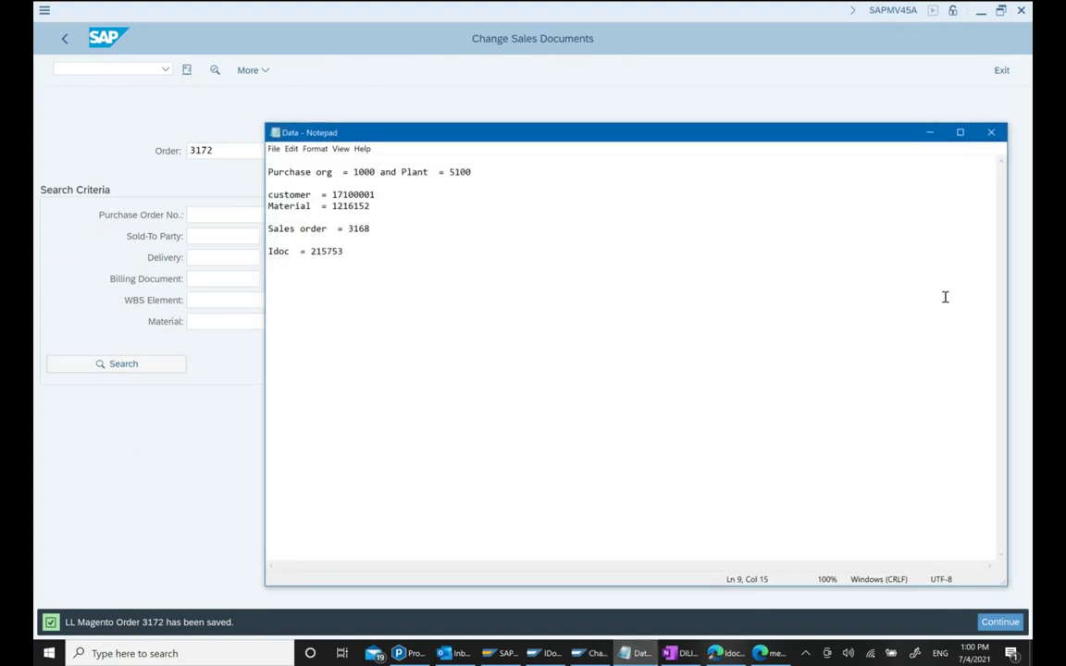
key("Return")
key("Return")
type("WE")
key("BackSpace")
key("BackSpace")
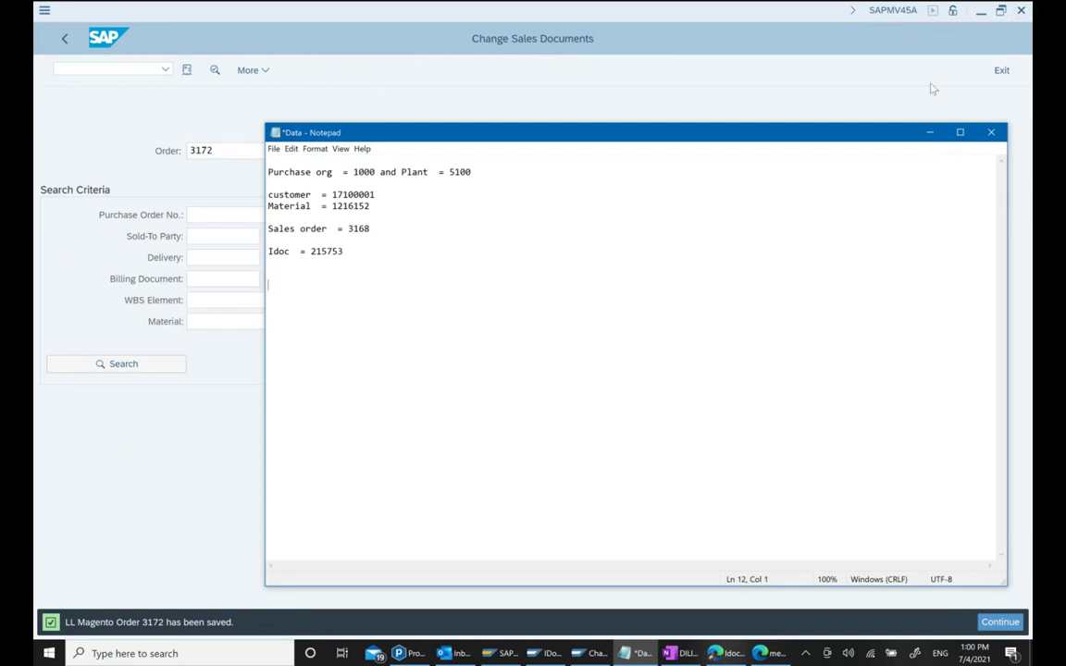
left_click(929, 132)
Copy the order number and paste it in OneNote as a new bullet below "Review Document created".
left_click_drag(234, 147, 135, 152)
key("ctrl+c")
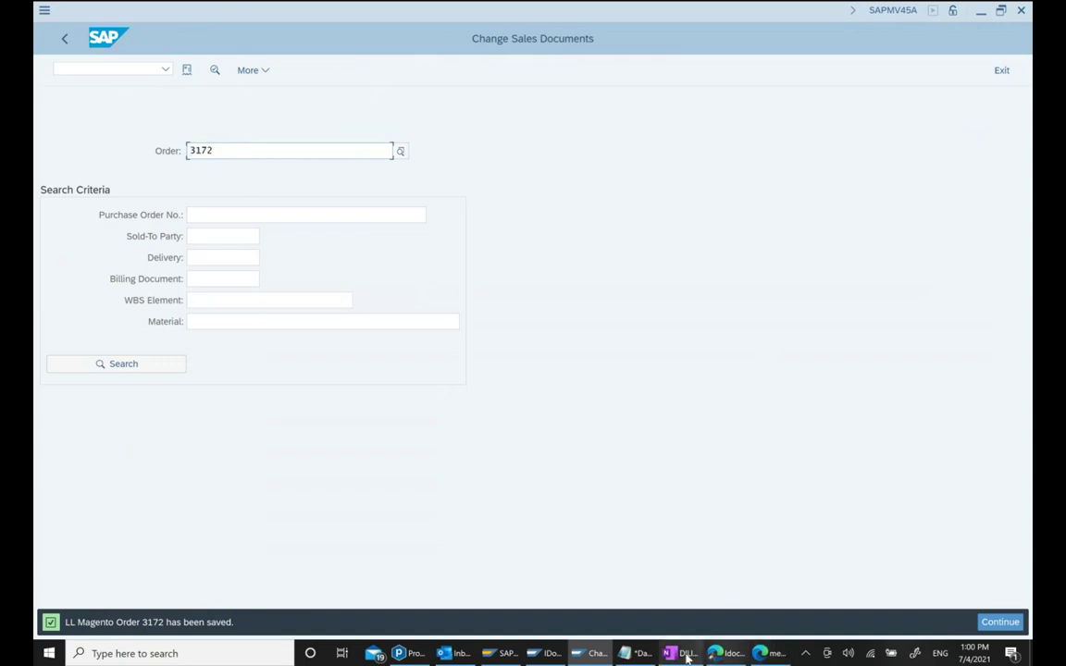
mouse_move(729, 654)
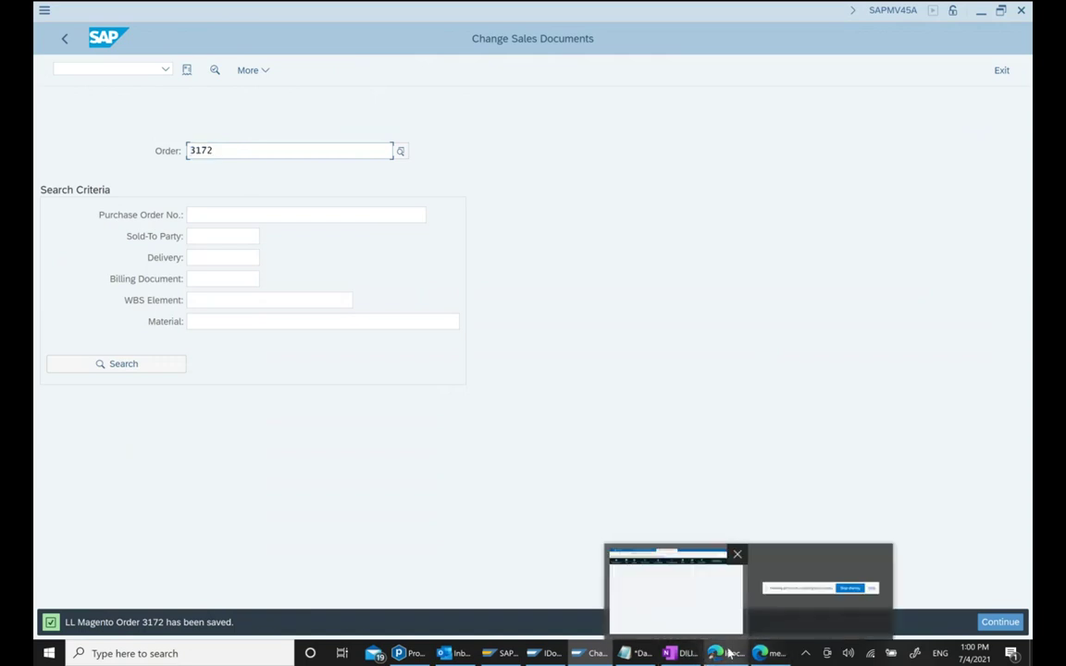
left_click(681, 653)
scroll(619, 356, "down", 2)
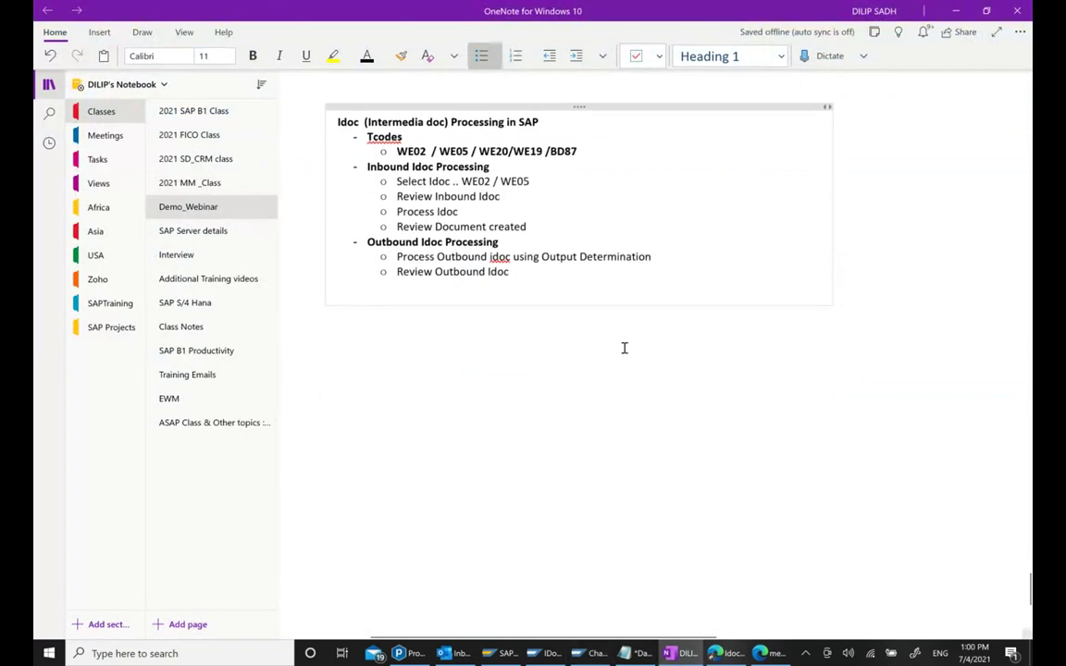
left_click(553, 226)
key("Return")
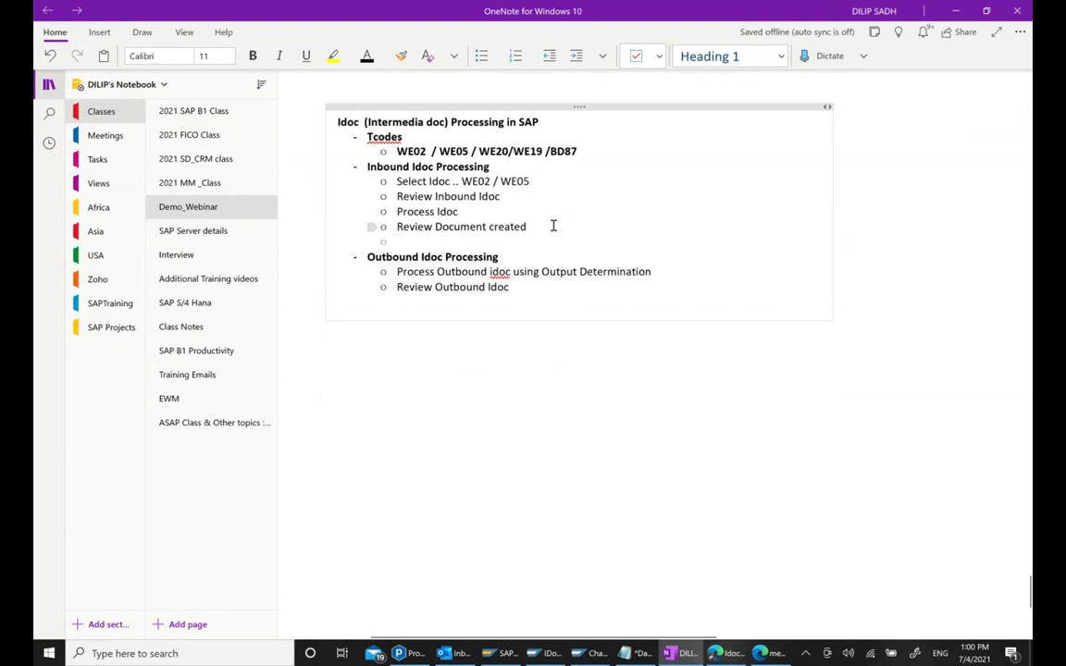
key("ctrl+v")
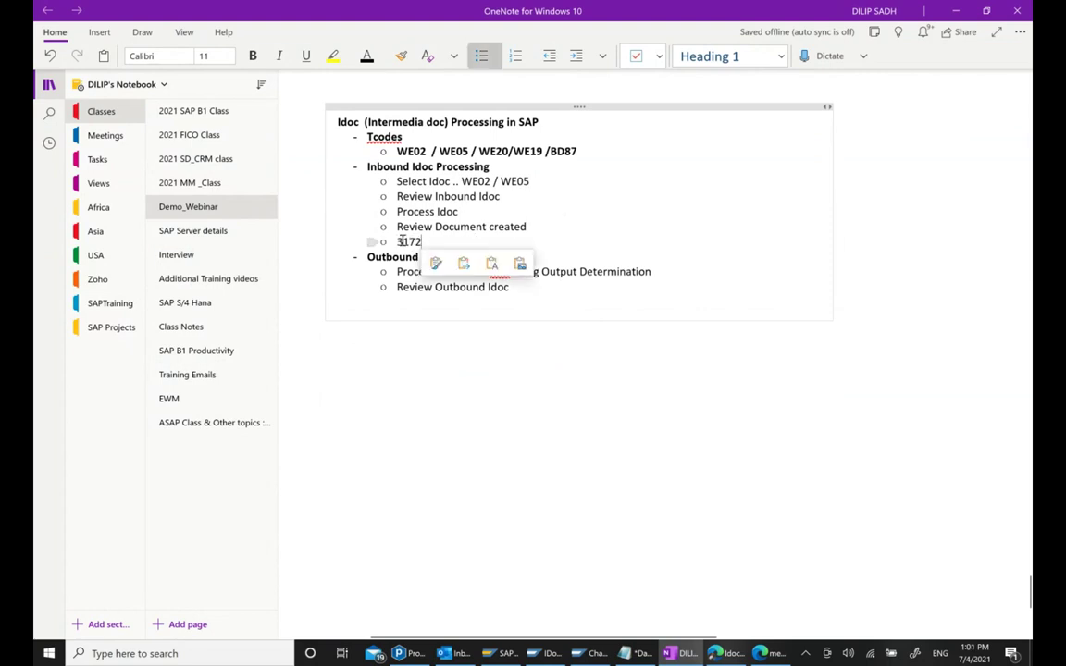
Prefix the pasted order number in the new bullet with "Sales order no".
left_click(397, 241)
type("sALE")
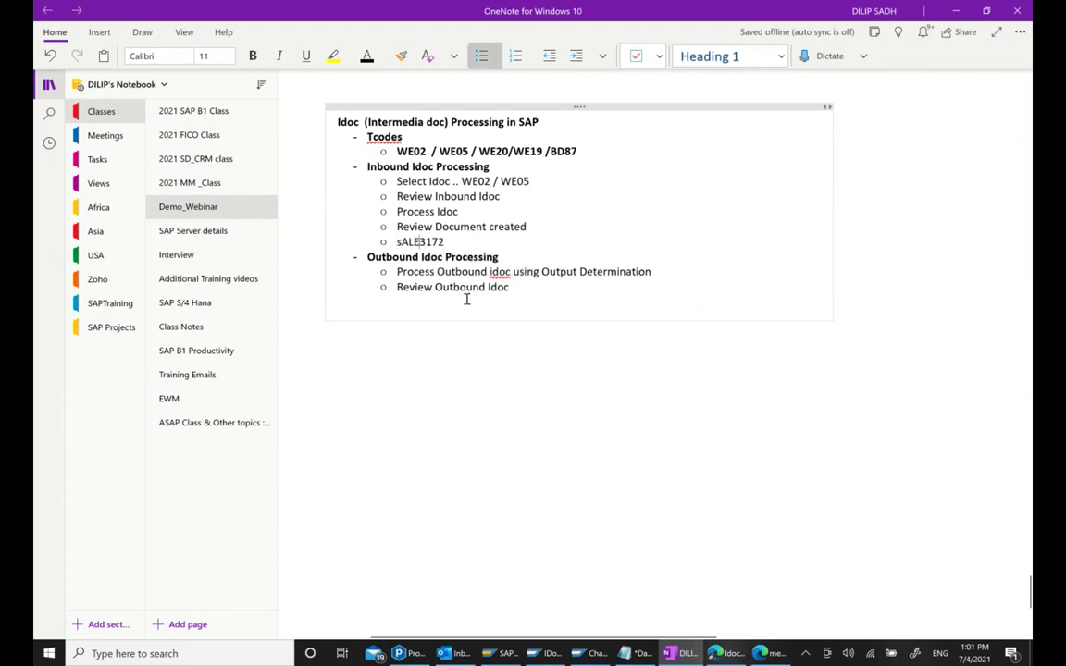
key("BackSpace")
key("BackSpace")
key("BackSpace")
key("BackSpace")
type("Sales order ")
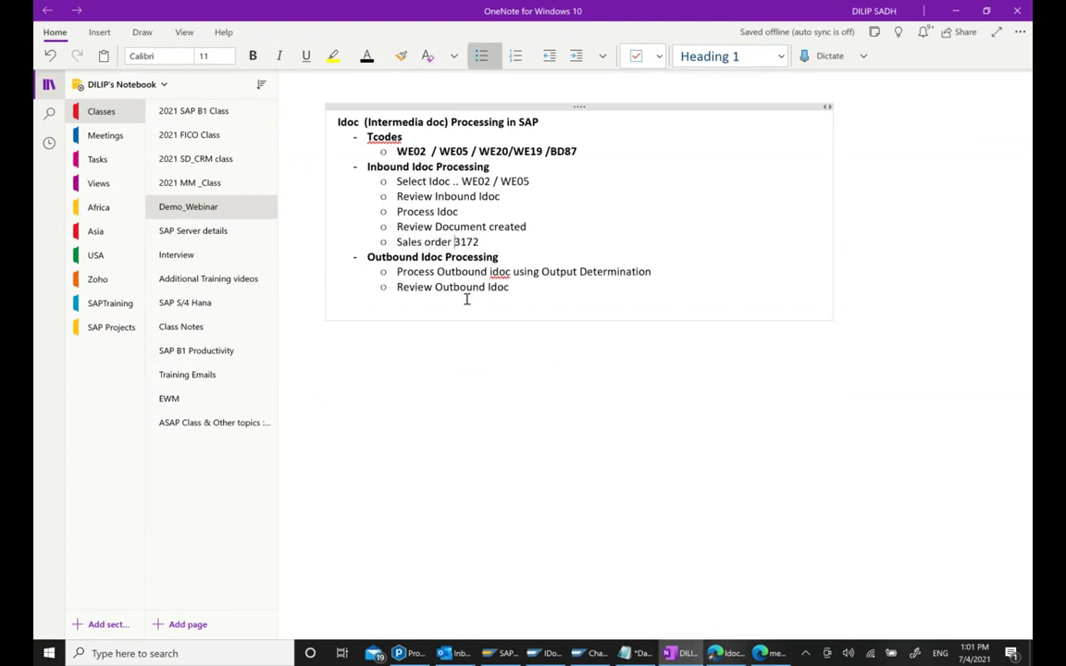
type("no")
Append "has been posted automatically using idoc =" after the order number, correcting the spelling of "automatically".
left_click(578, 243)
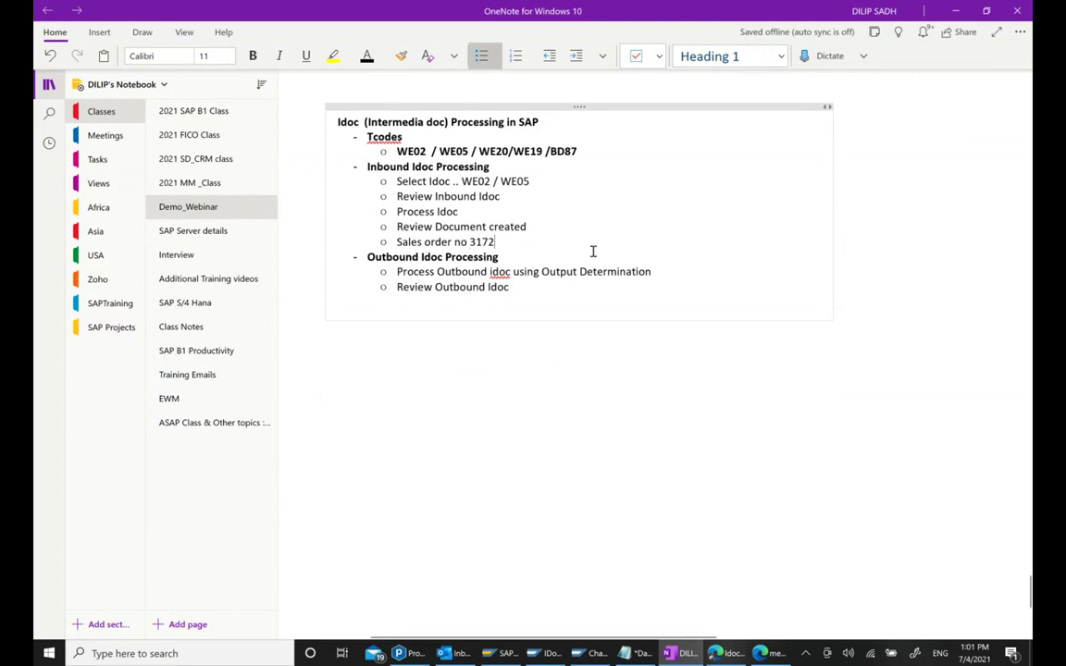
type("has been posted at")
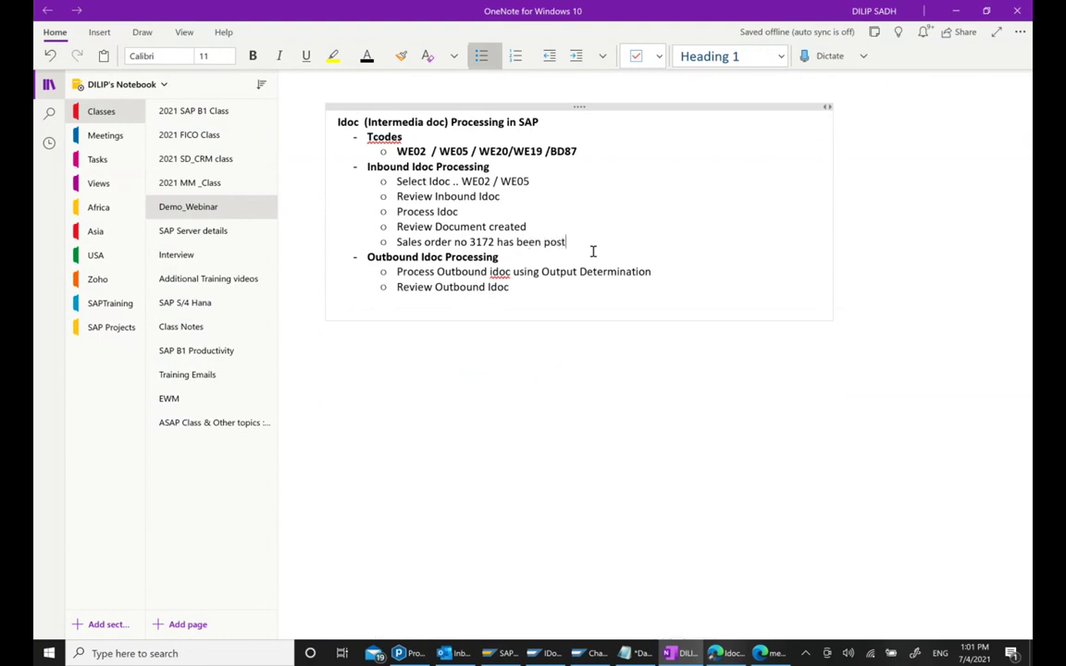
key("BackSpace")
type("uo")
type("tmac")
type("yc")
key("BackSpace")
key("BackSpace")
type("tmatically ")
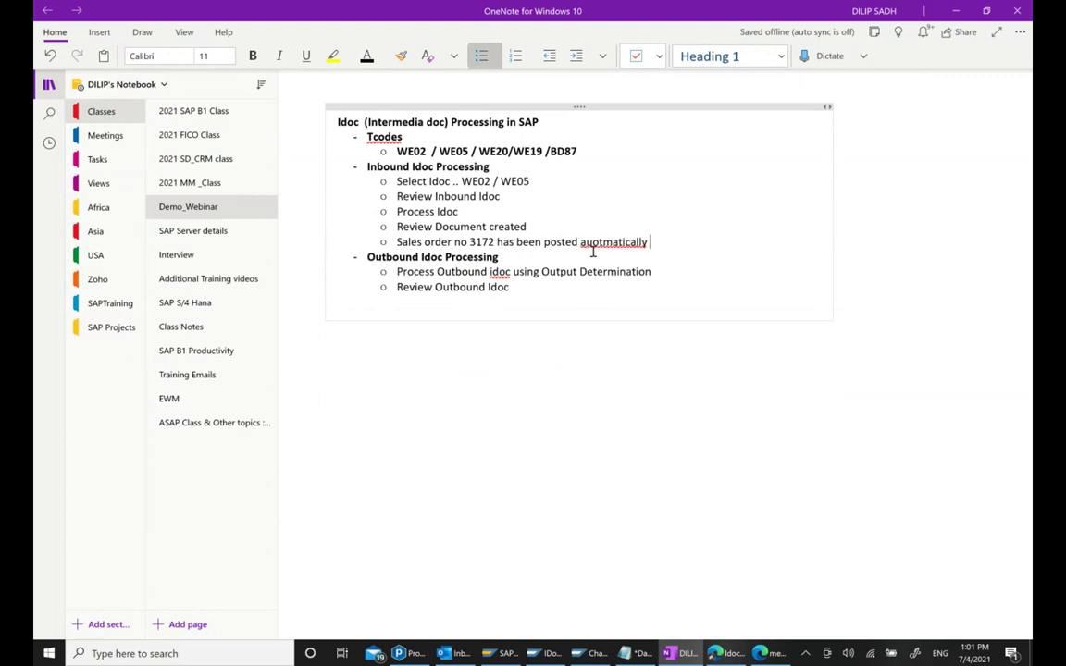
type("using idoc =")
right_click(608, 243)
mouse_move(703, 249)
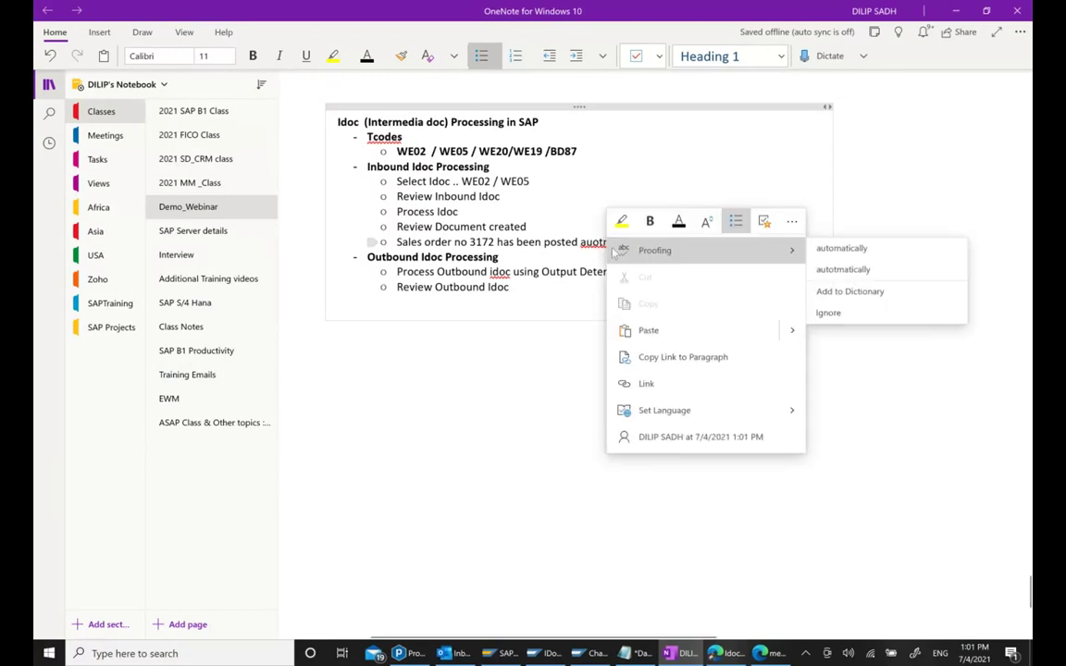
left_click(835, 248)
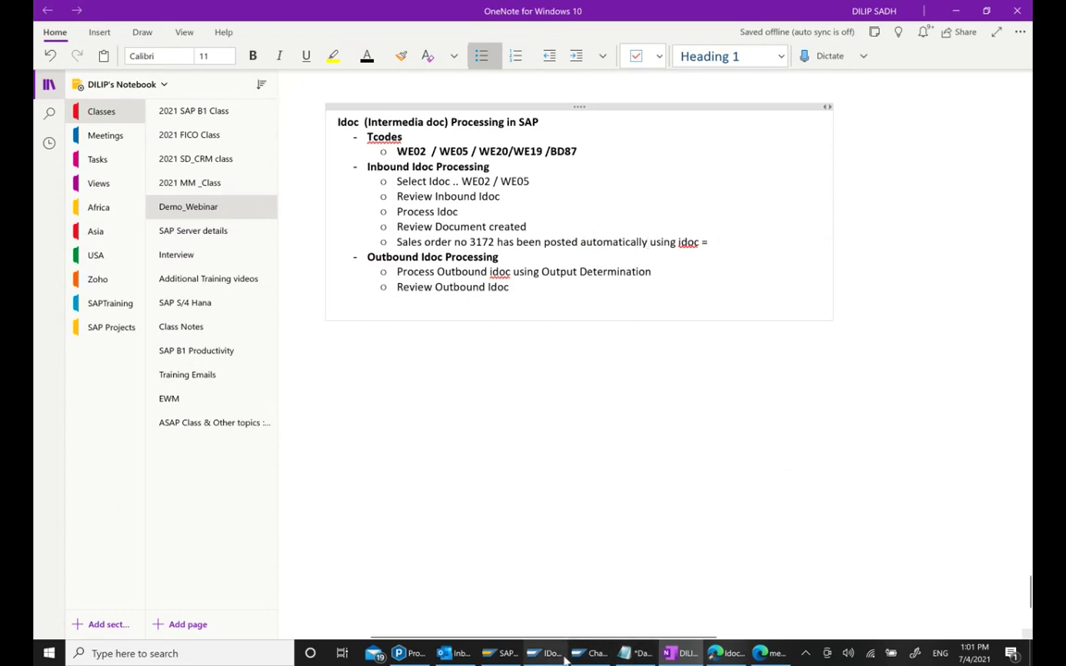
Look up the IDoc number in the SAP IDoc display, append 215762 to the OneNote bullet, and switch back to SAP's Change Sales Documents window.
key("alt+Tab")
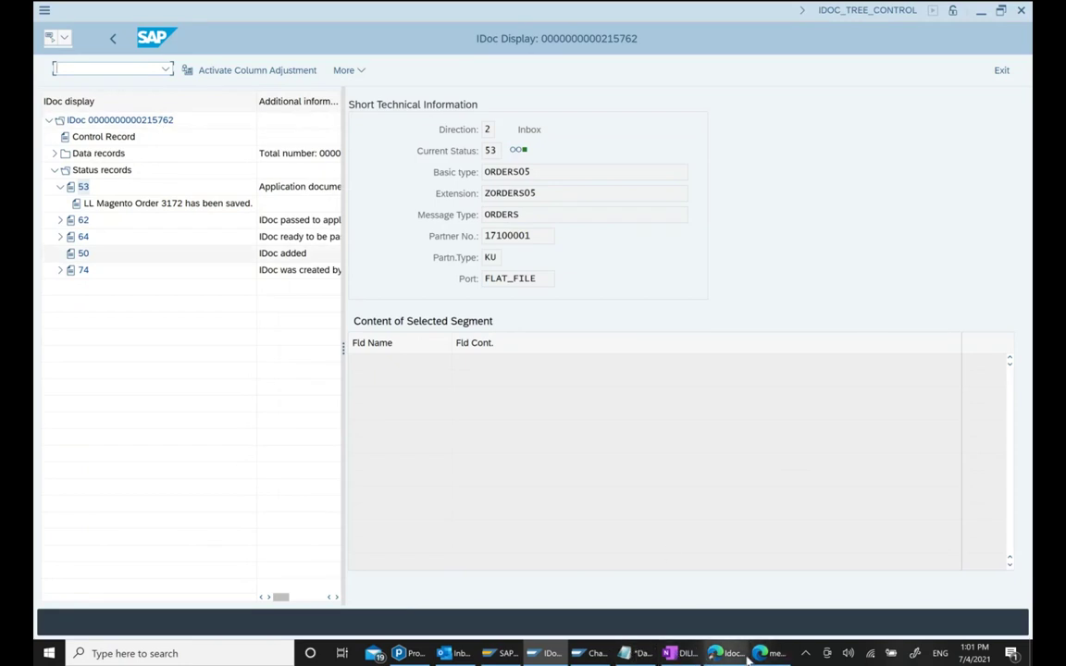
left_click(675, 578)
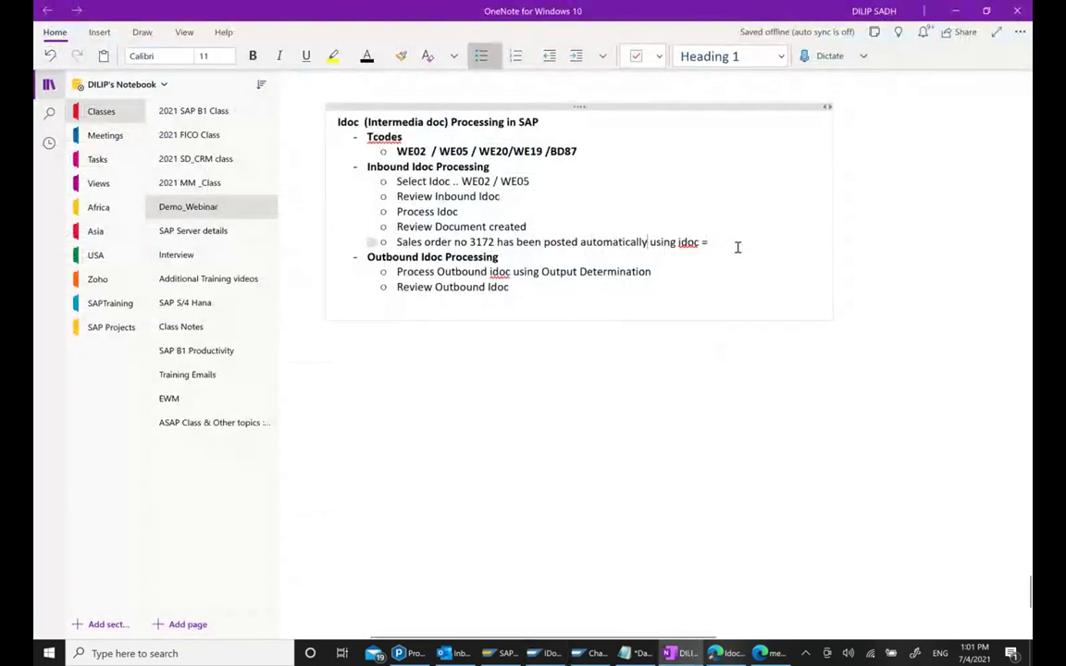
type("21578")
key("BackSpace")
type("62")
left_click(592, 653)
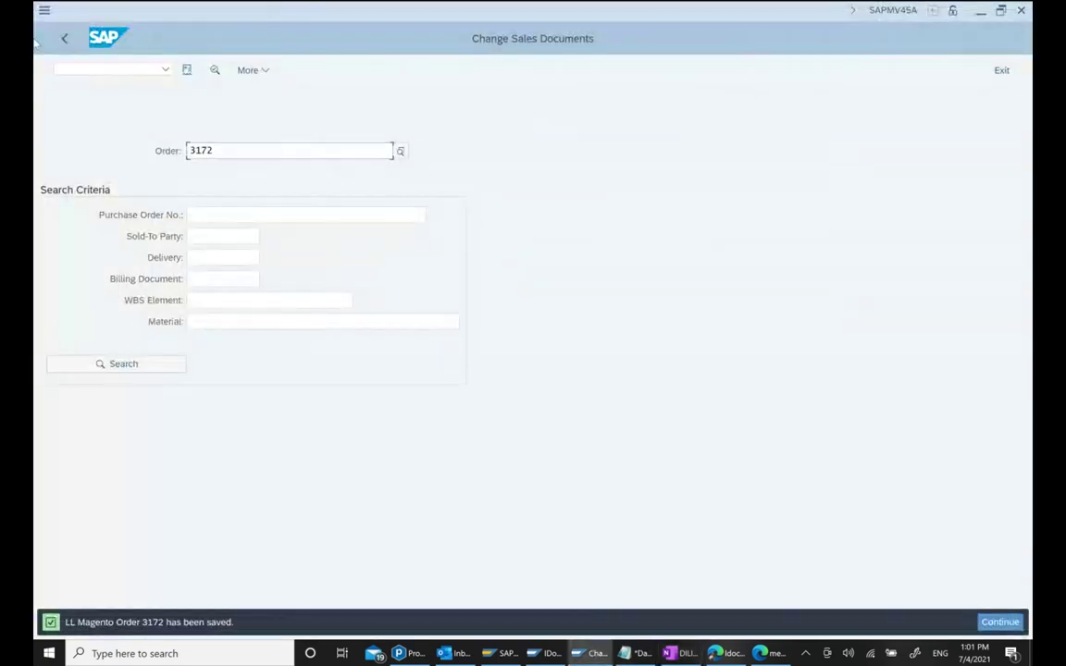
Open the sales order for change and check its relationships for the linked inbound IDoc.
key("Return")
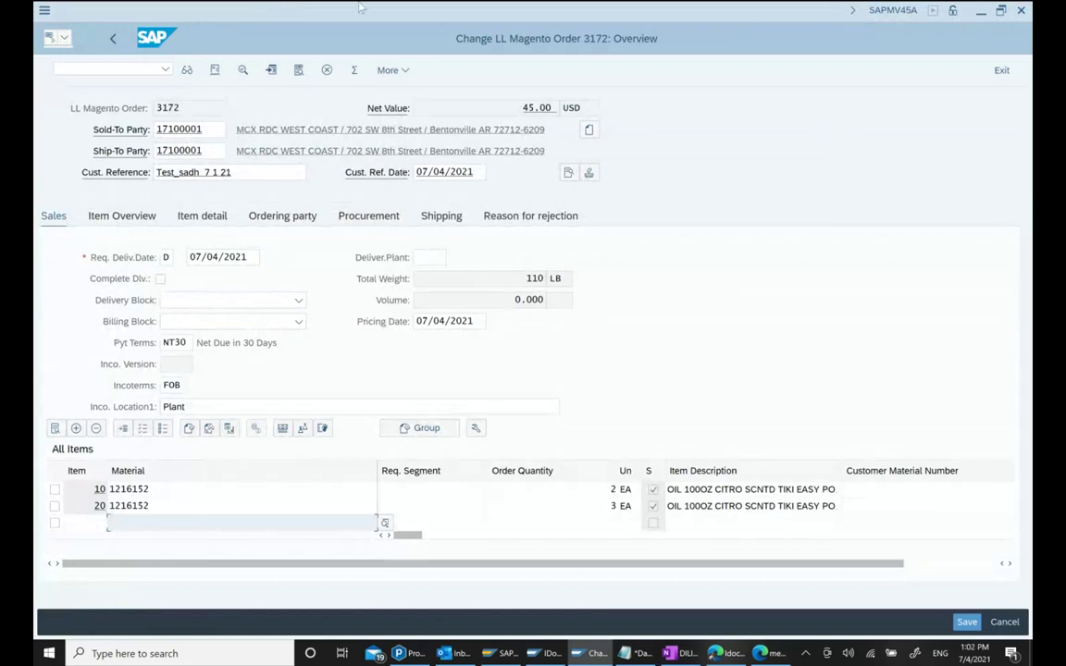
left_click(63, 39)
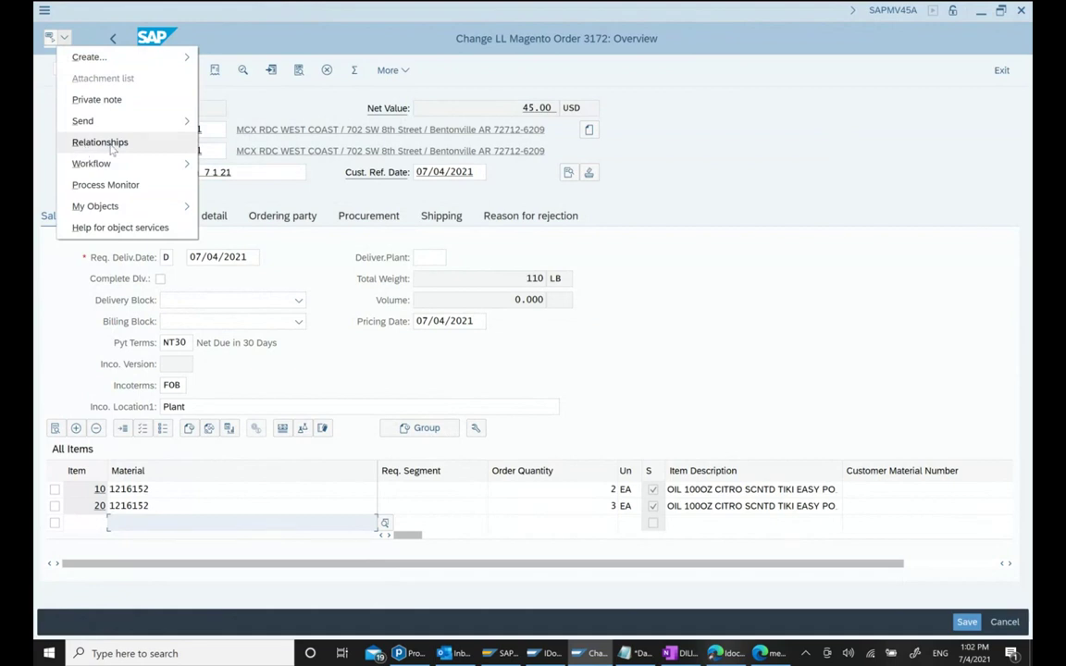
left_click(99, 141)
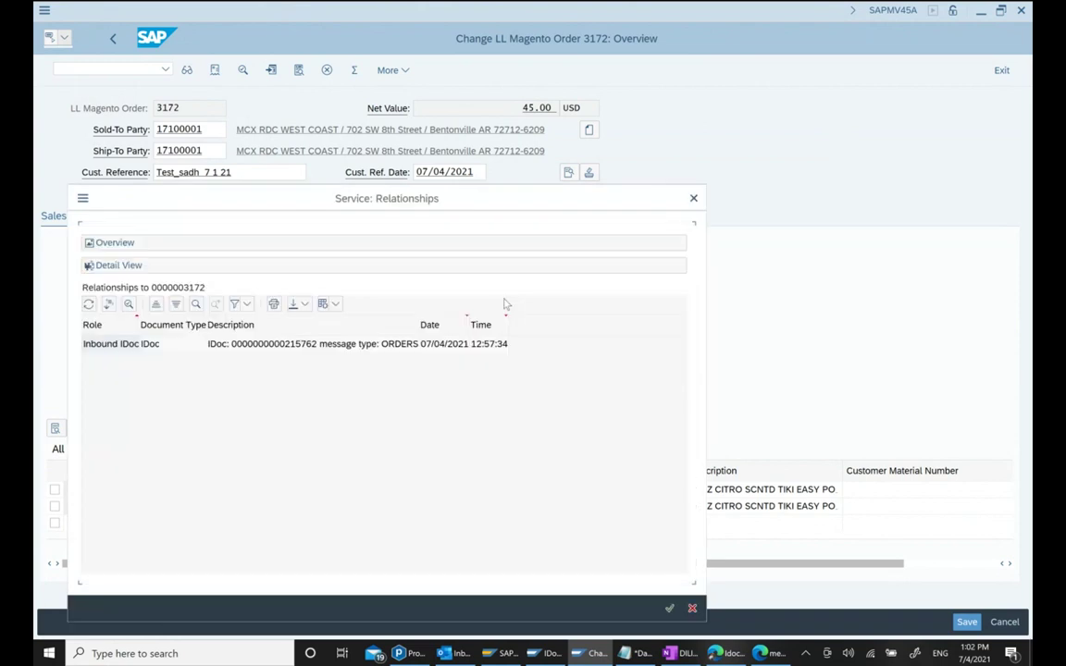
left_click_drag(433, 207, 651, 206)
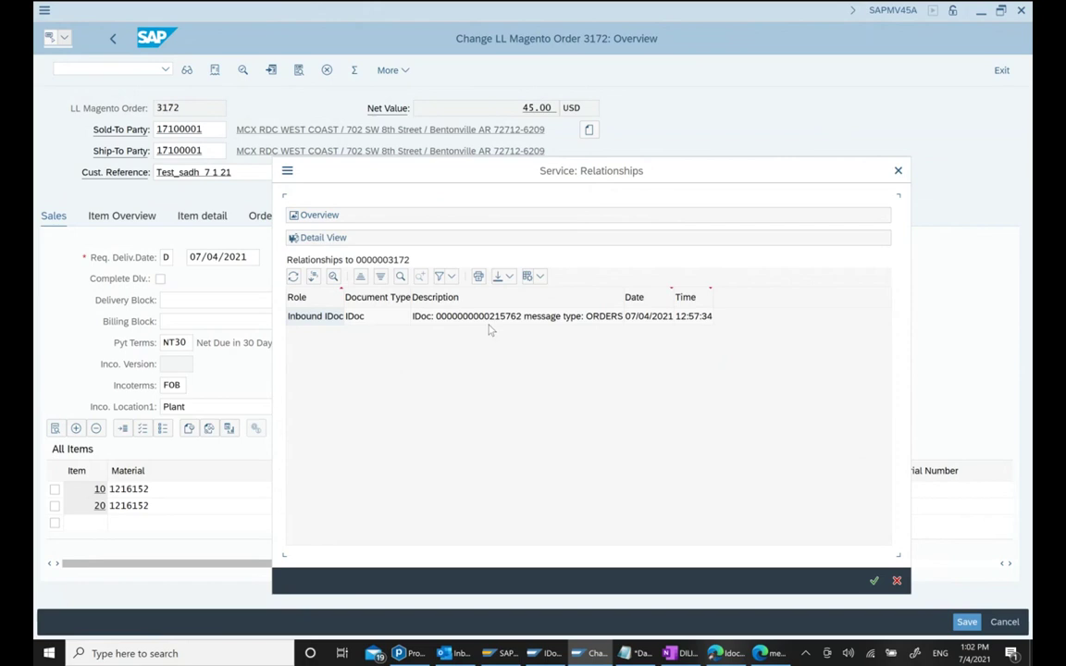
left_click(457, 319)
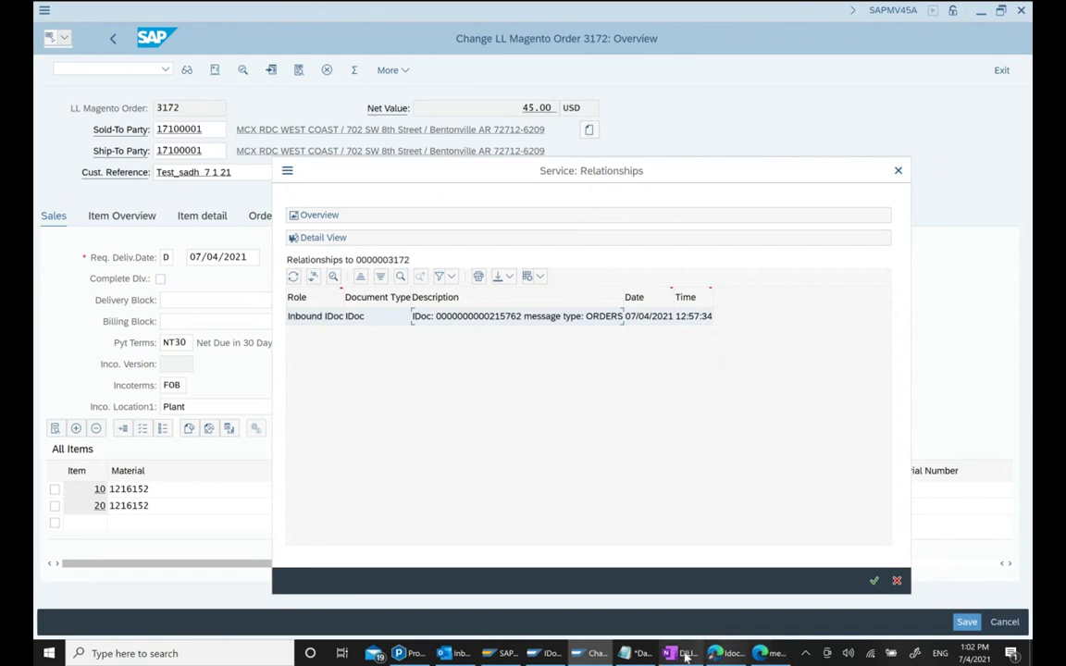
Switch to OneNote and add a bullet below the posted sales order line reading "In idoc we can see Sales order no".
key("alt+Tab")
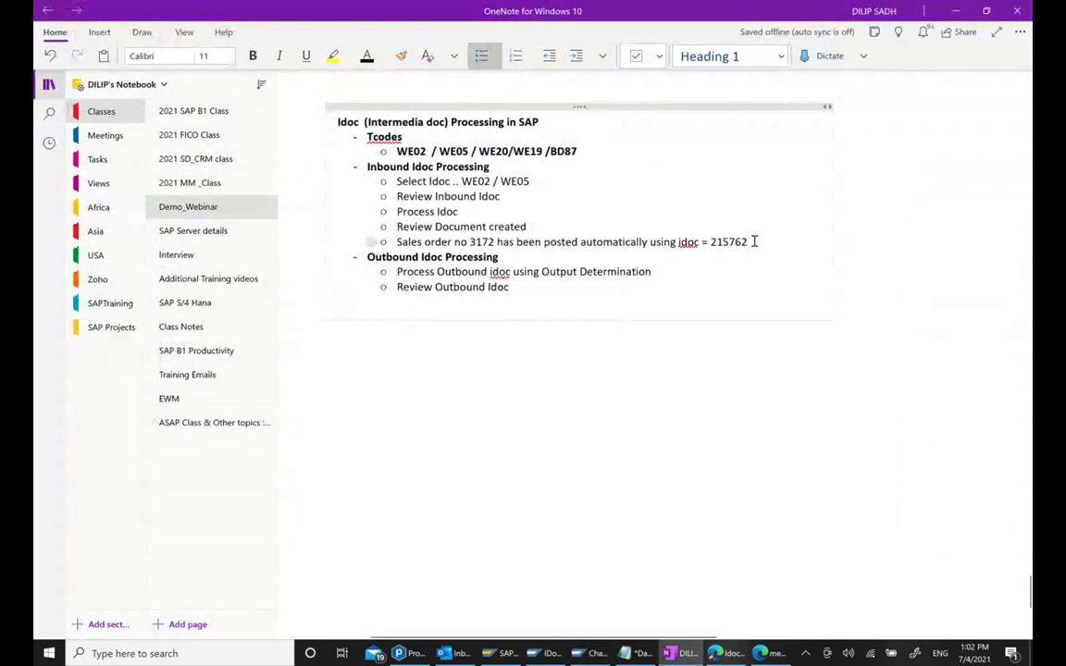
left_click(754, 242)
key("Return")
type("I")
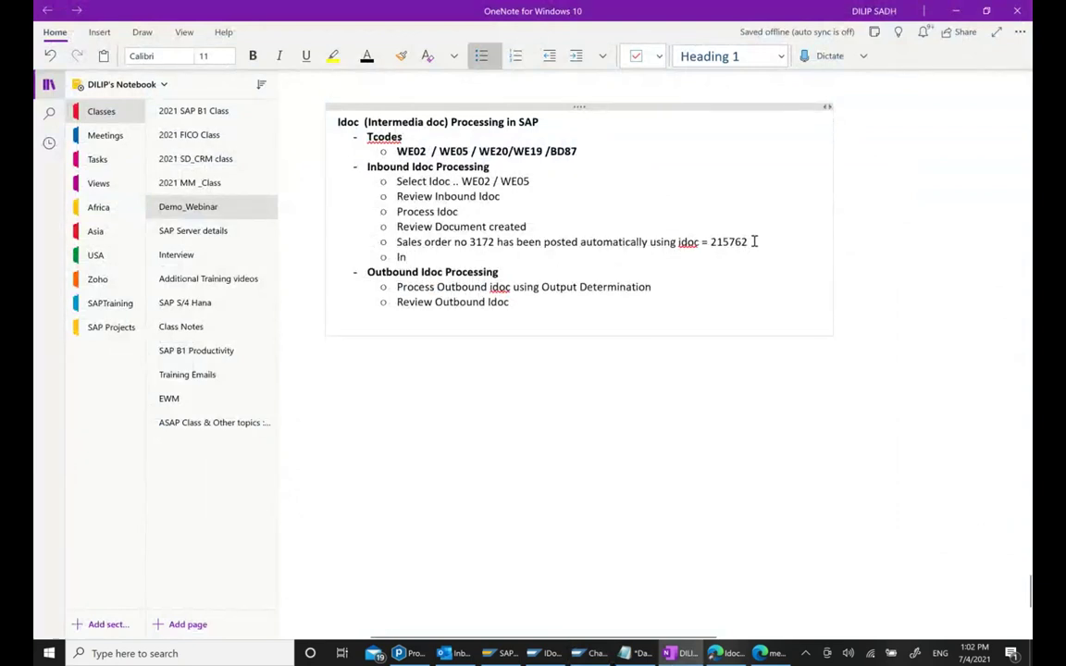
type("n id")
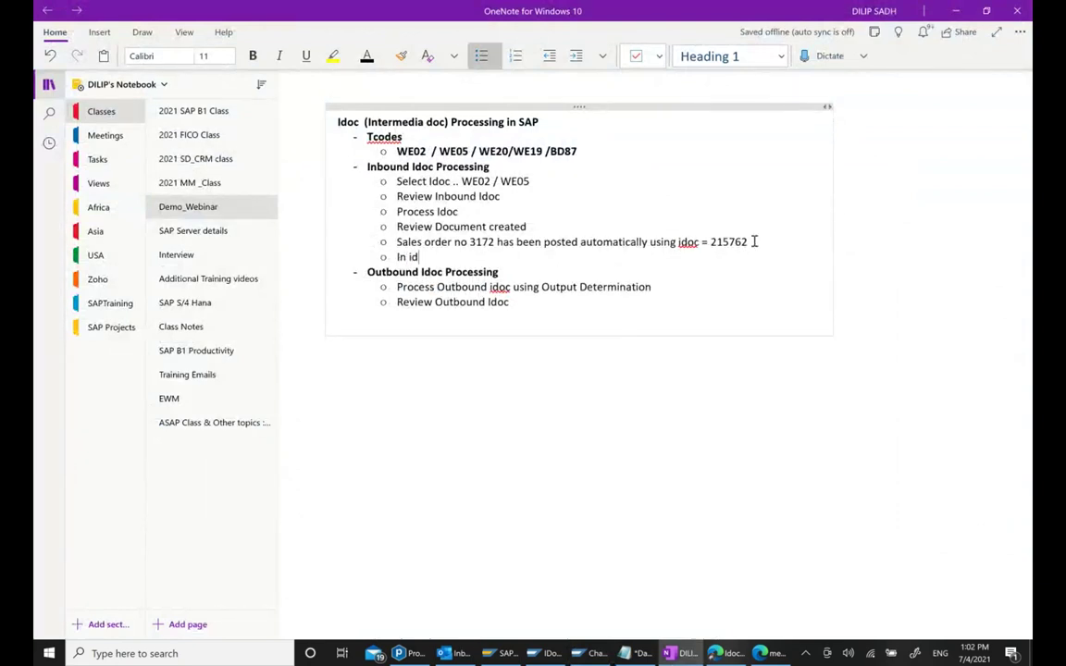
type("oc we can see Sales")
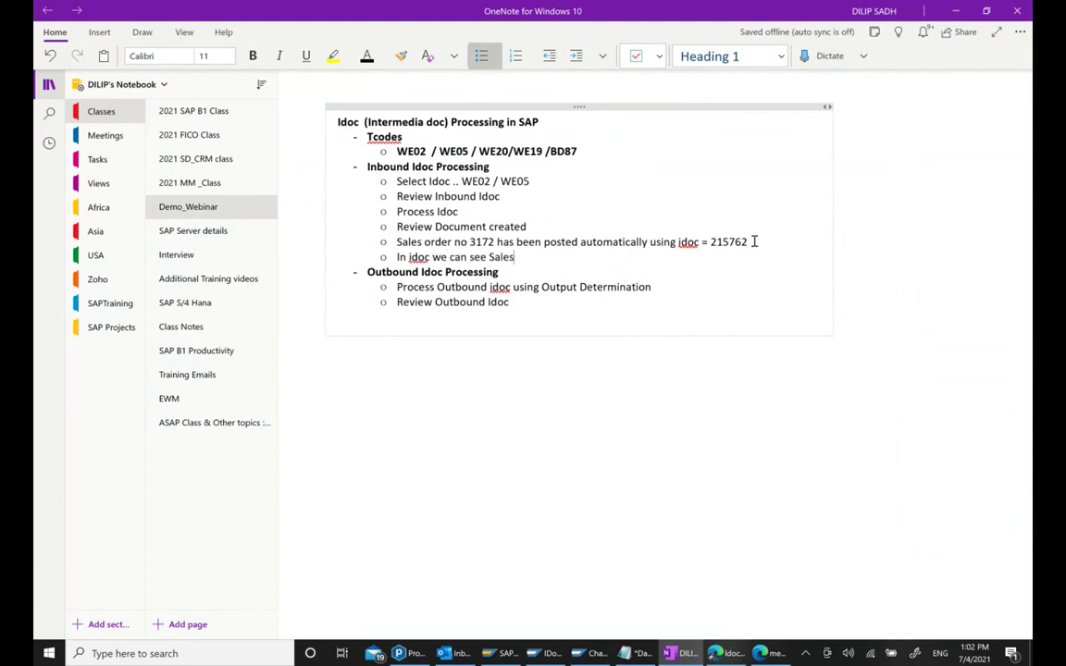
type(" order no")
Add another bullet under Inbound Idoc Processing reading "And in Sales order we can see Idoc no".
key("Return")
type("And in SA")
key("BackSpace")
type("ales")
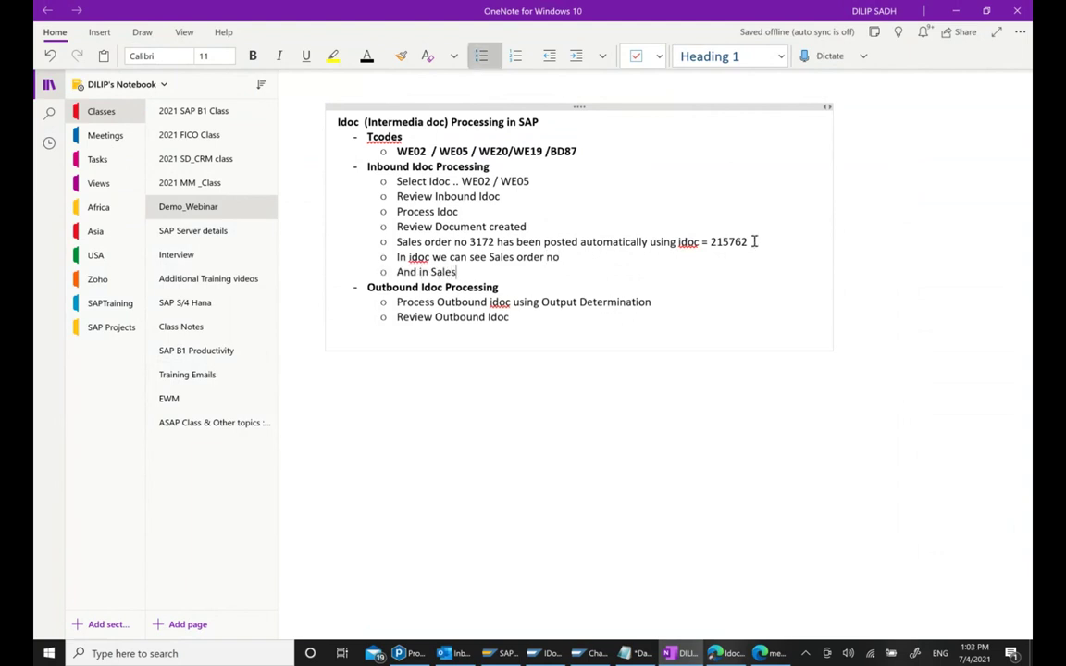
type(" order we can see Idoc no")
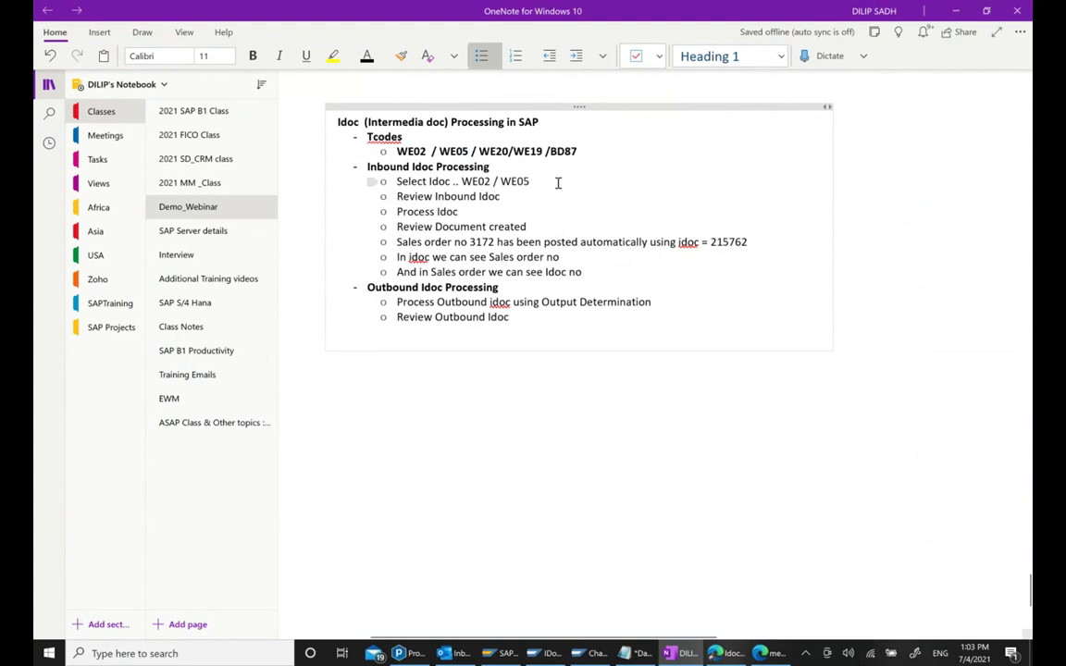
scroll(592, 370, "right", 5)
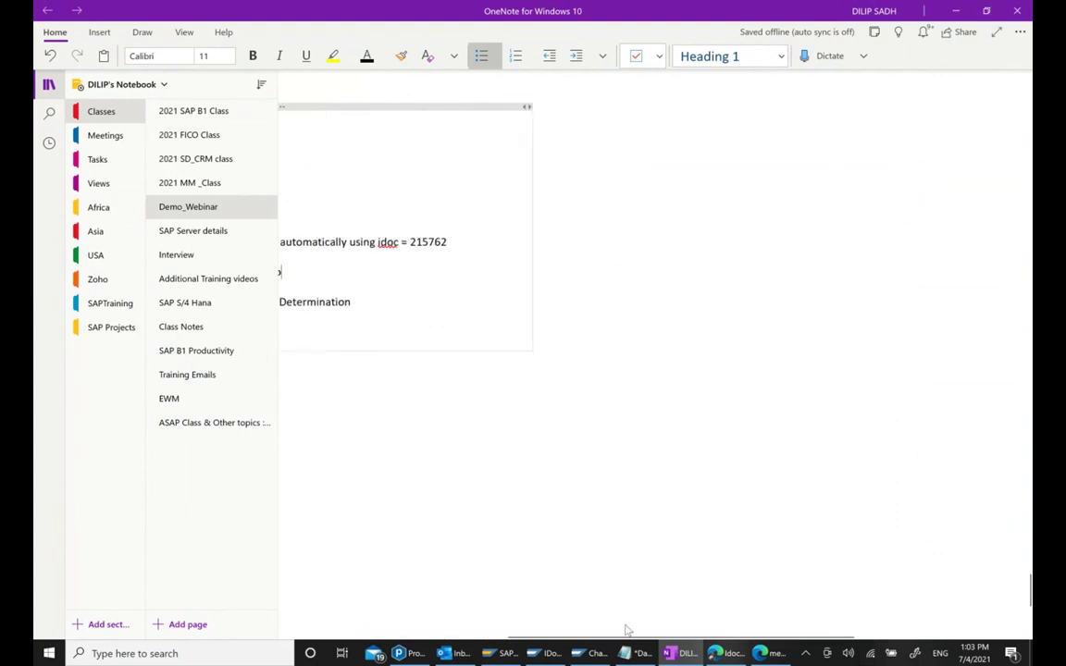
left_click_drag(620, 641, 421, 640)
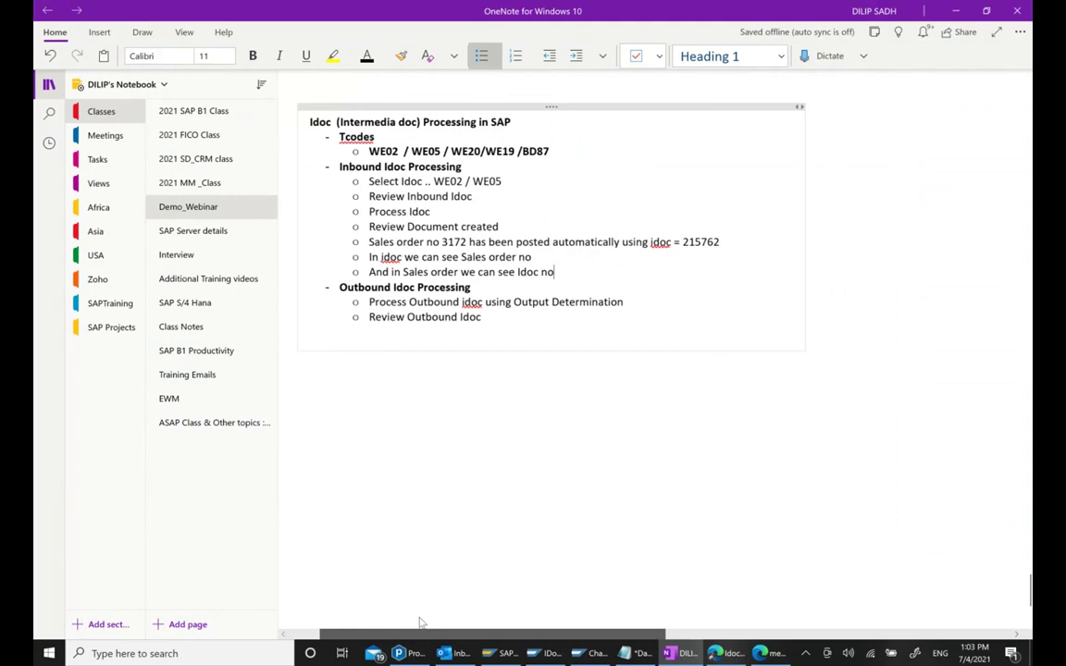
scroll(555, 611, "down", 1)
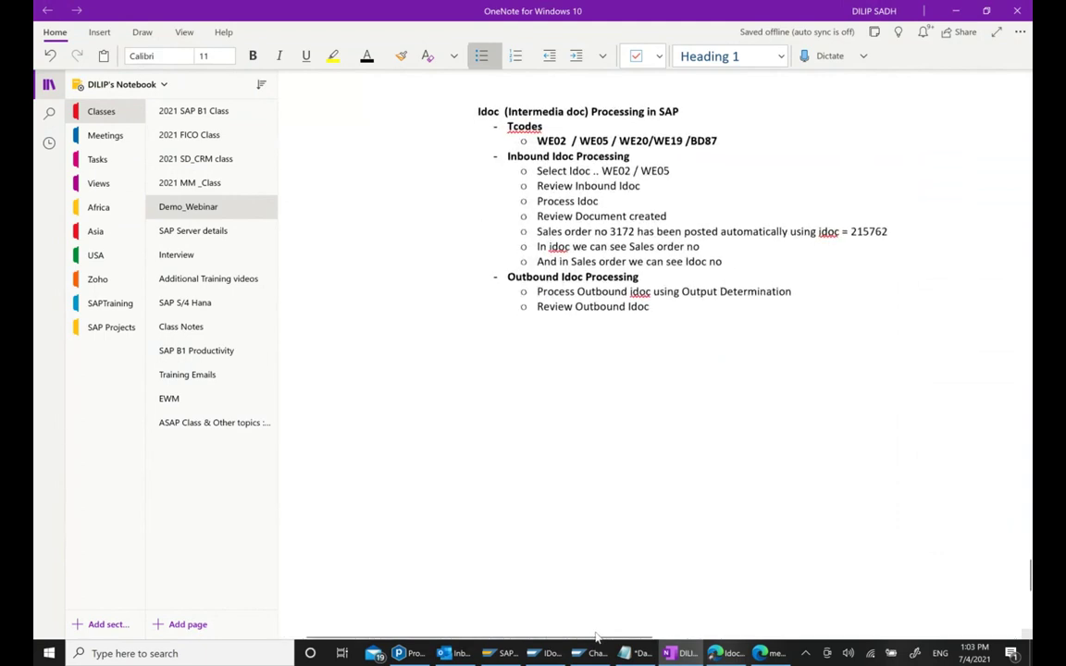
left_click_drag(604, 638, 653, 636)
scroll(459, 262, "up", 2)
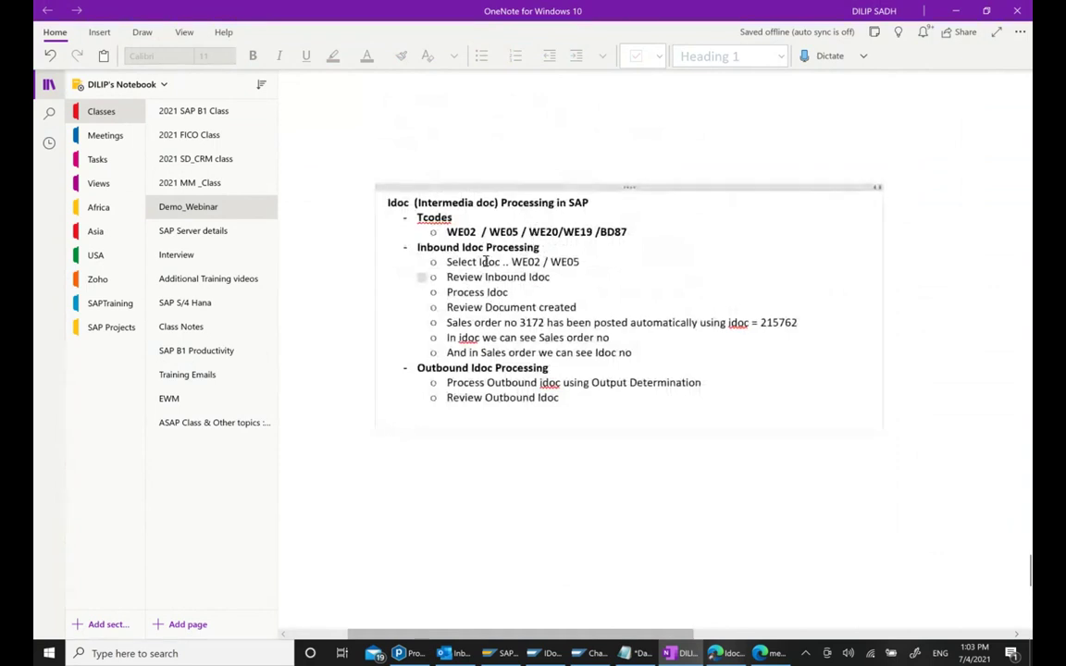
left_click_drag(407, 368, 592, 407)
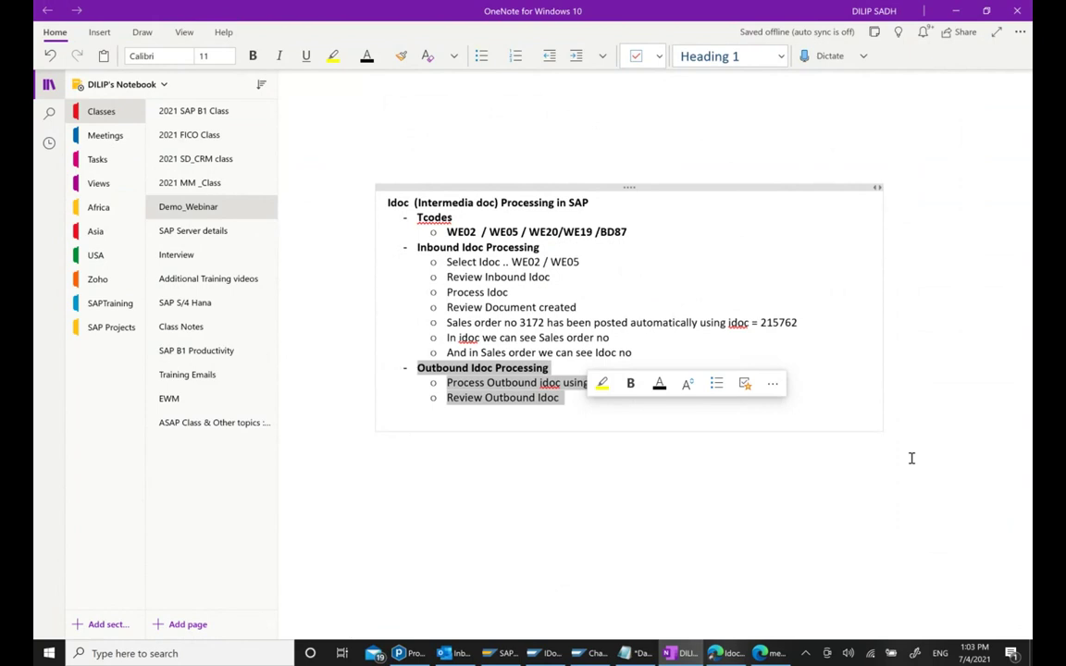
left_click(651, 442)
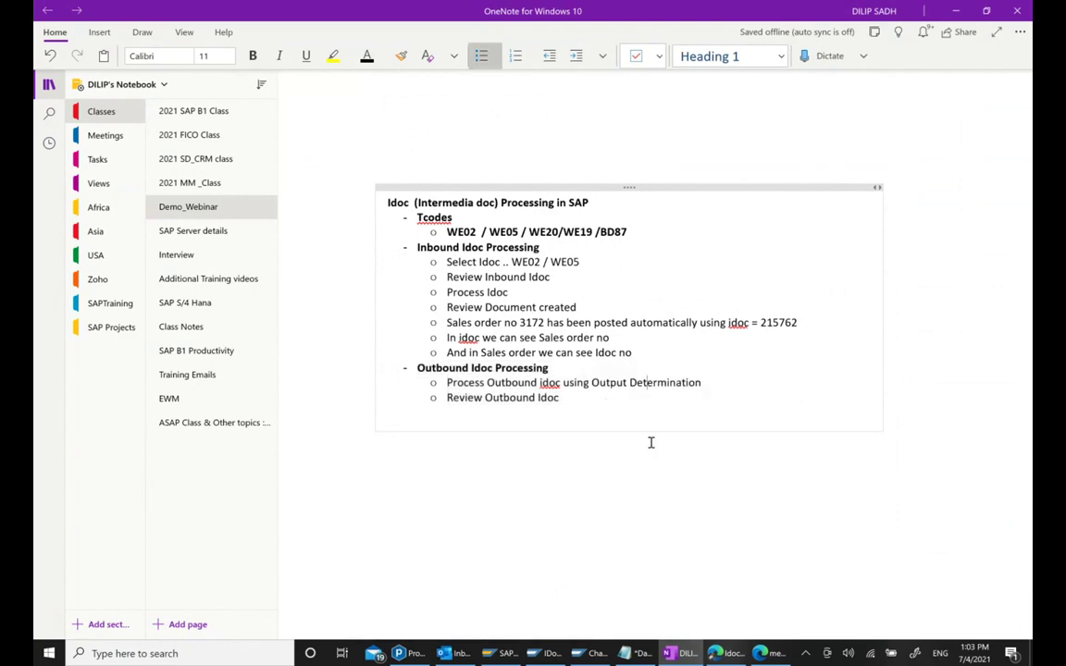
Switch to the SAP sales order window and close the Service: Relationships dialog.
mouse_move(585, 653)
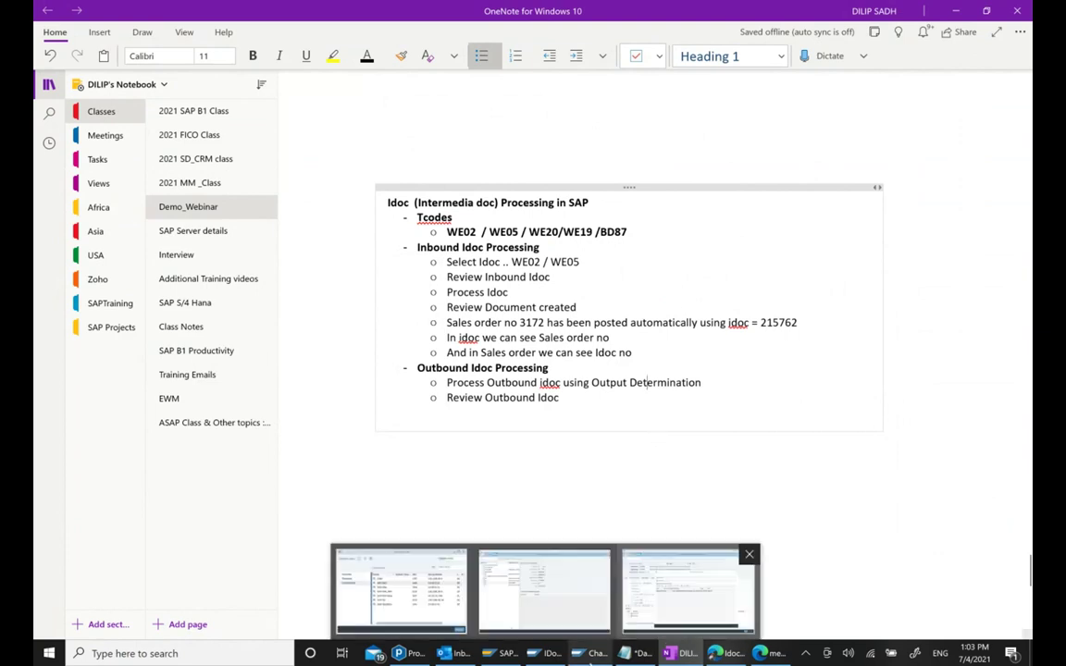
left_click(703, 588)
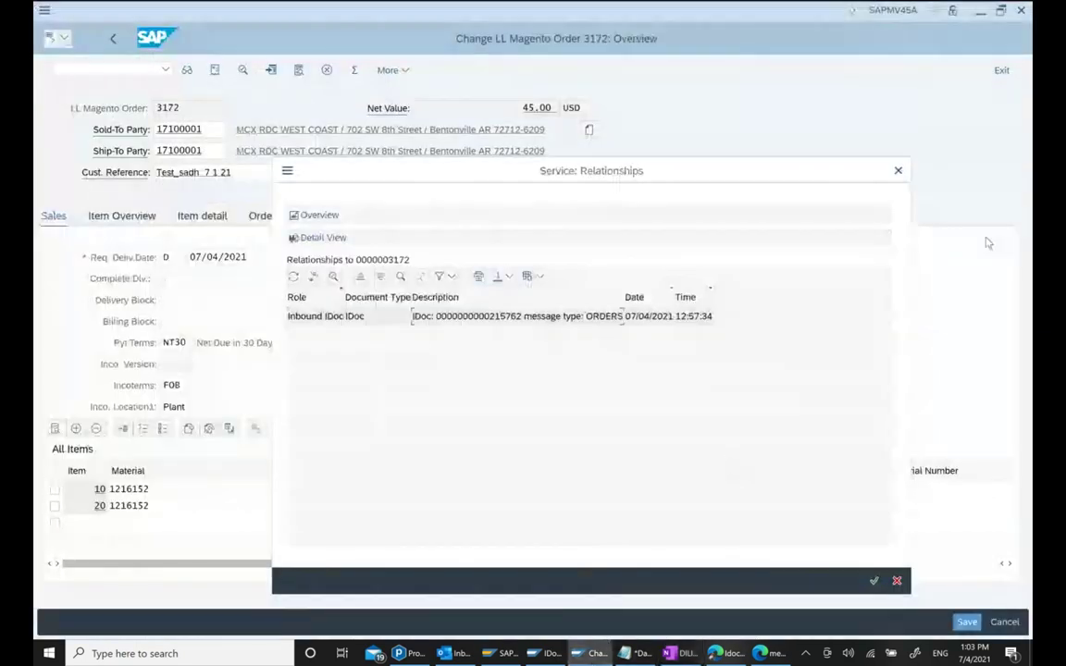
left_click(897, 170)
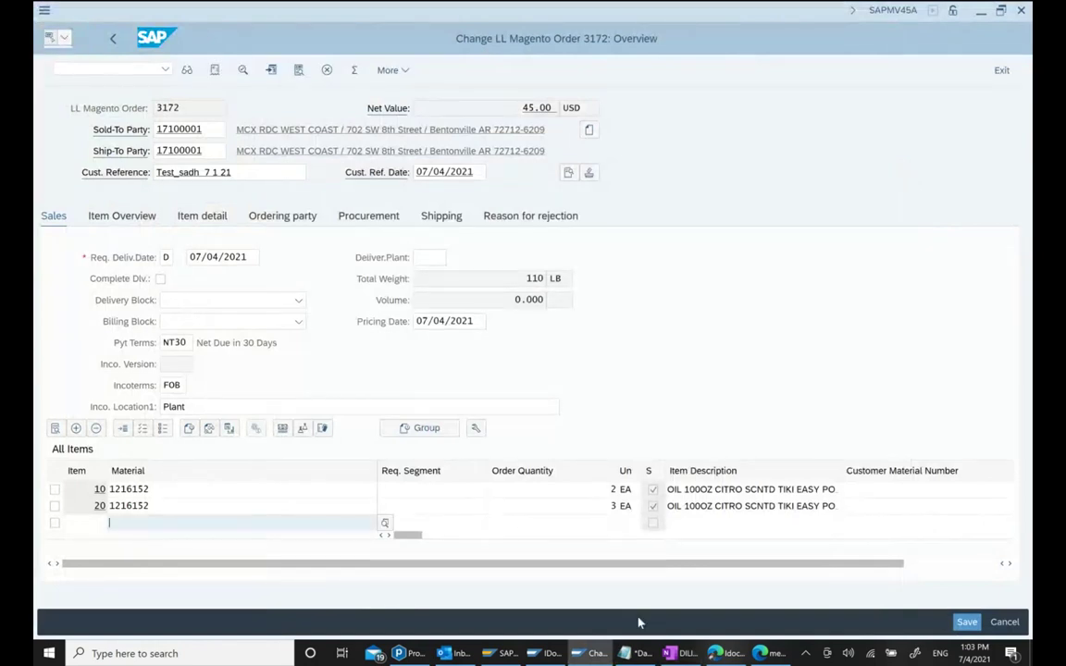
Switch back to OneNote and start a new bullet below "Review Outbound Idoc" with the text "Outbound Idoc is".
key("alt+Tab")
left_click(602, 401)
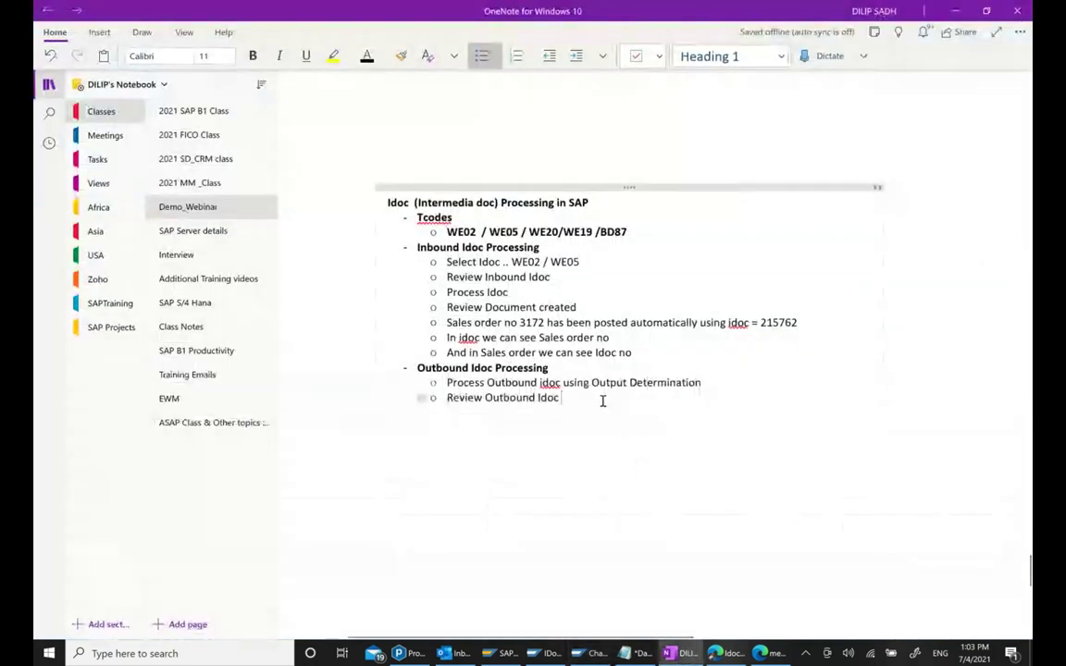
key("Return")
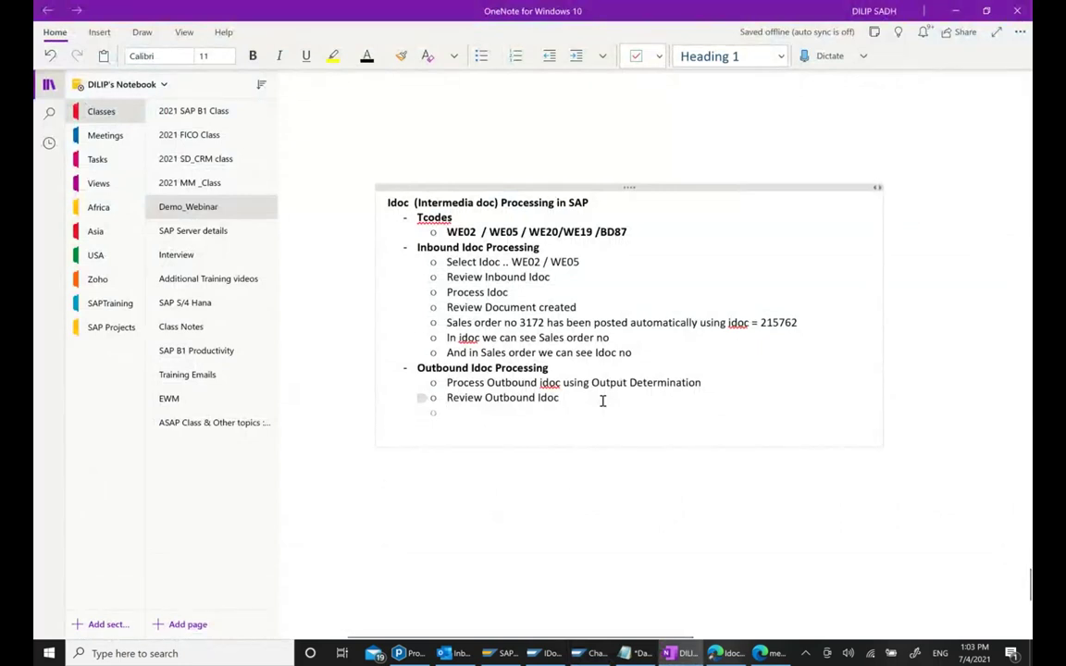
type("Output wo")
key("BackSpace")
key("BackSpace")
key("BackSpace")
key("BackSpace")
key("BackSpace")
key("BackSpace")
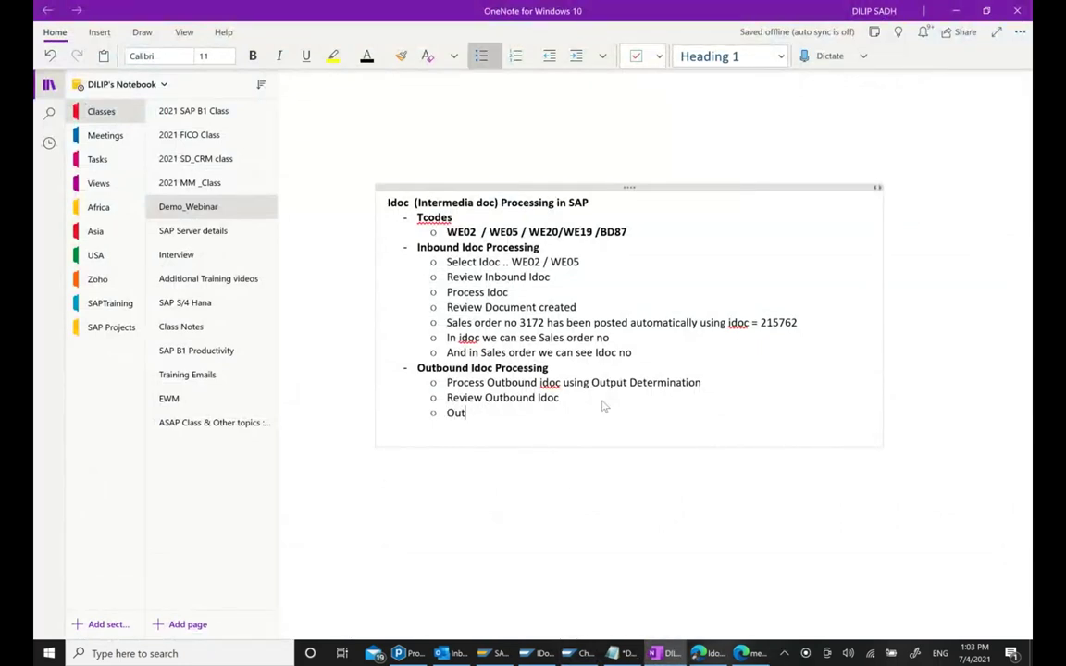
type("bound Idoc is tr")
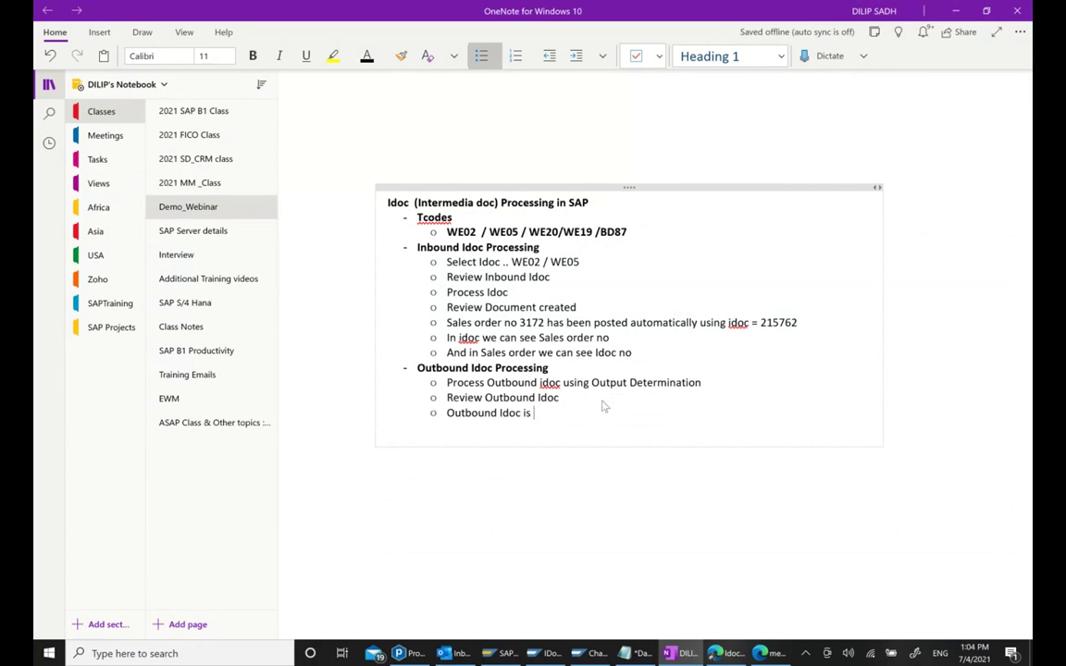
Complete the new bullet with "triggering using Output determination", correcting the spelling of "triggering" and "determination".
type("iagge")
type("ri")
type("ng")
type(" out")
key("BackSpace")
key("BackSpace")
key("BackSpace")
type("using O")
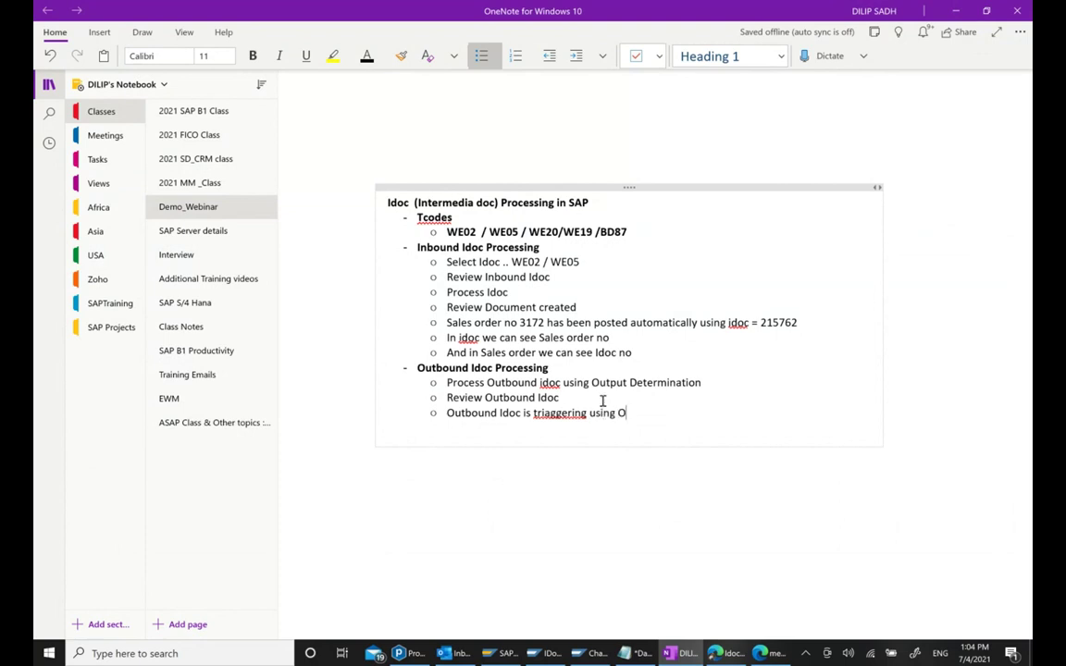
type("utput deermiantion")
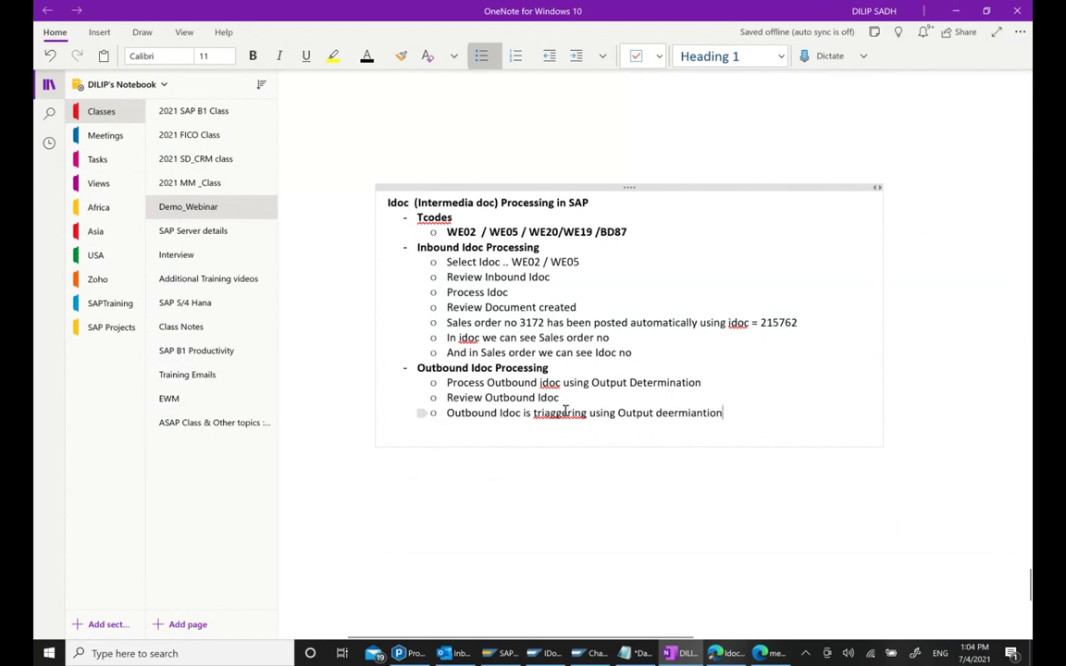
right_click(562, 414)
left_click(787, 417)
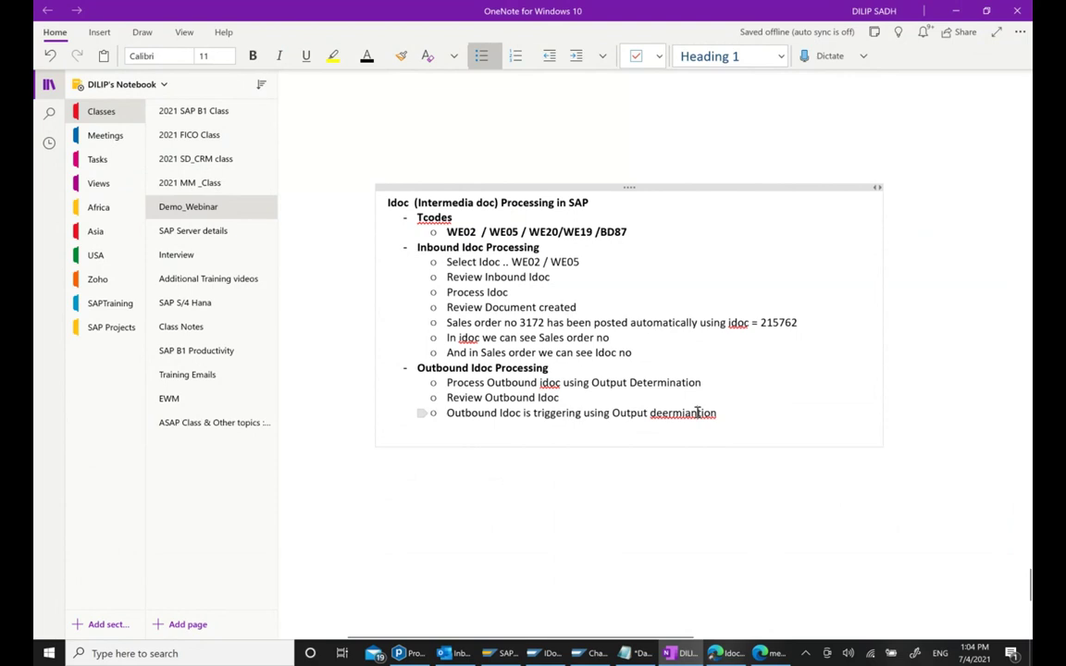
right_click(695, 412)
left_click(574, 417)
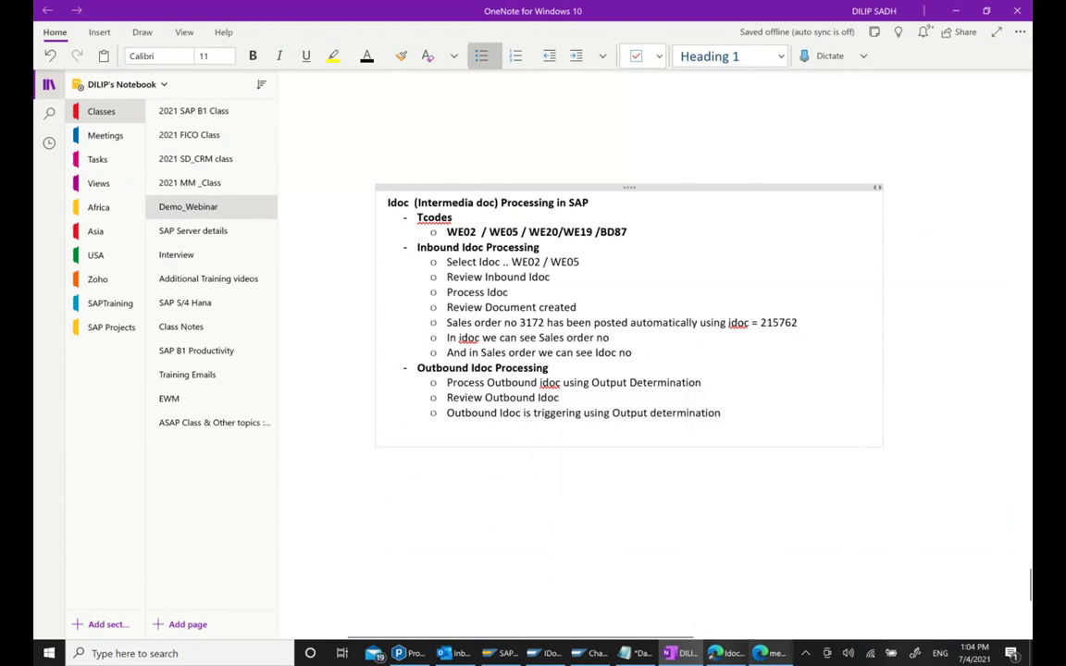
Switch to the SAP sales order window and open the order's header output for editing.
mouse_move(759, 653)
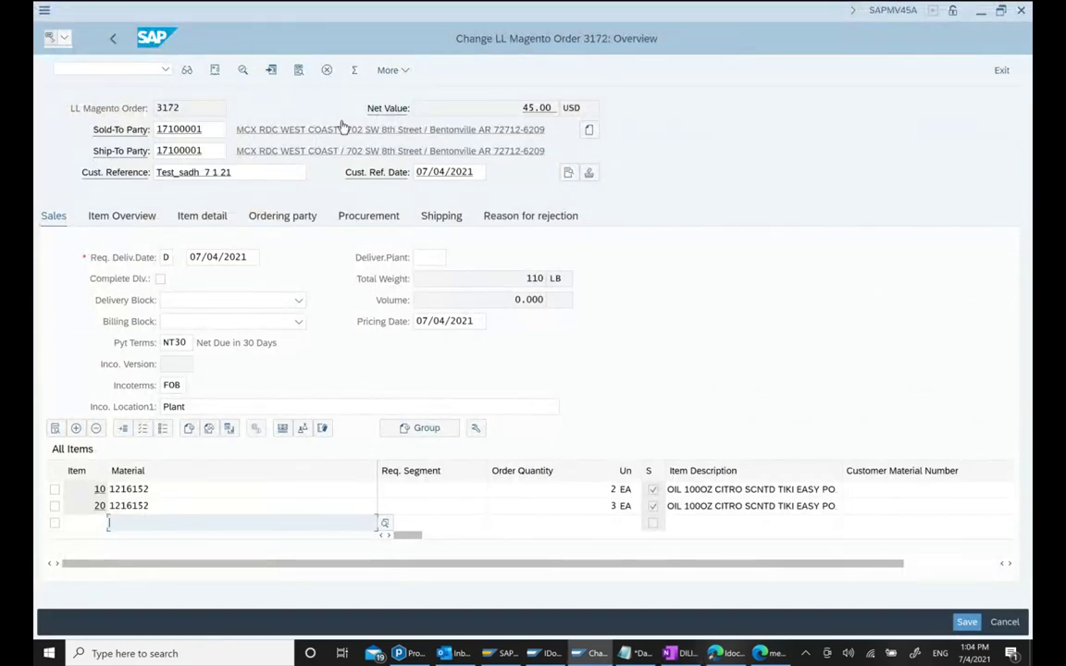
left_click(410, 75)
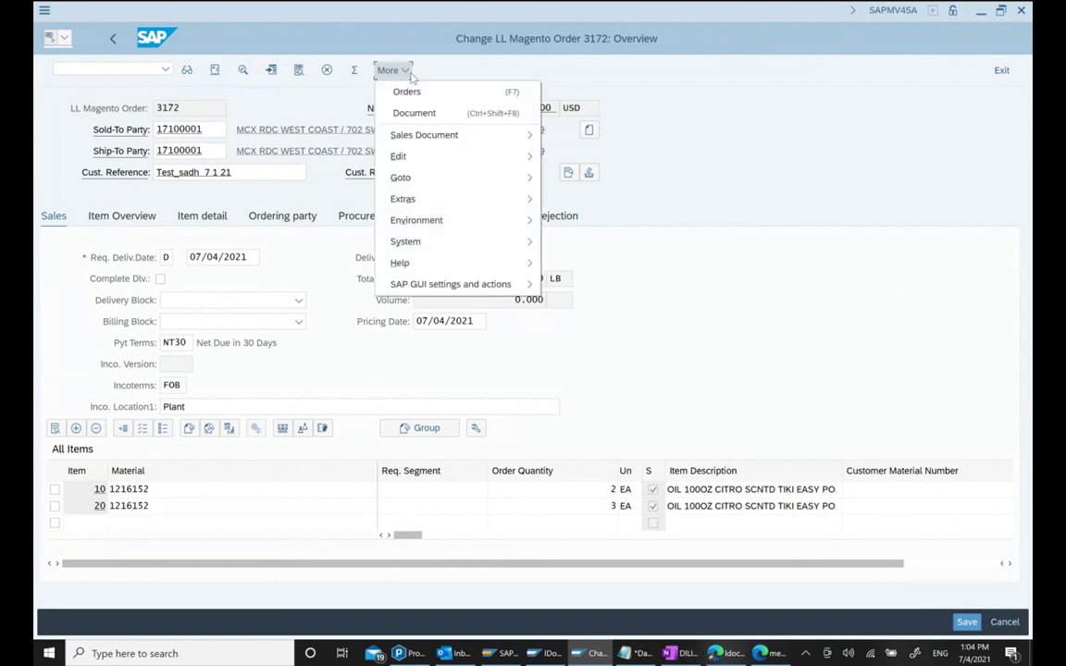
mouse_move(424, 202)
mouse_move(648, 371)
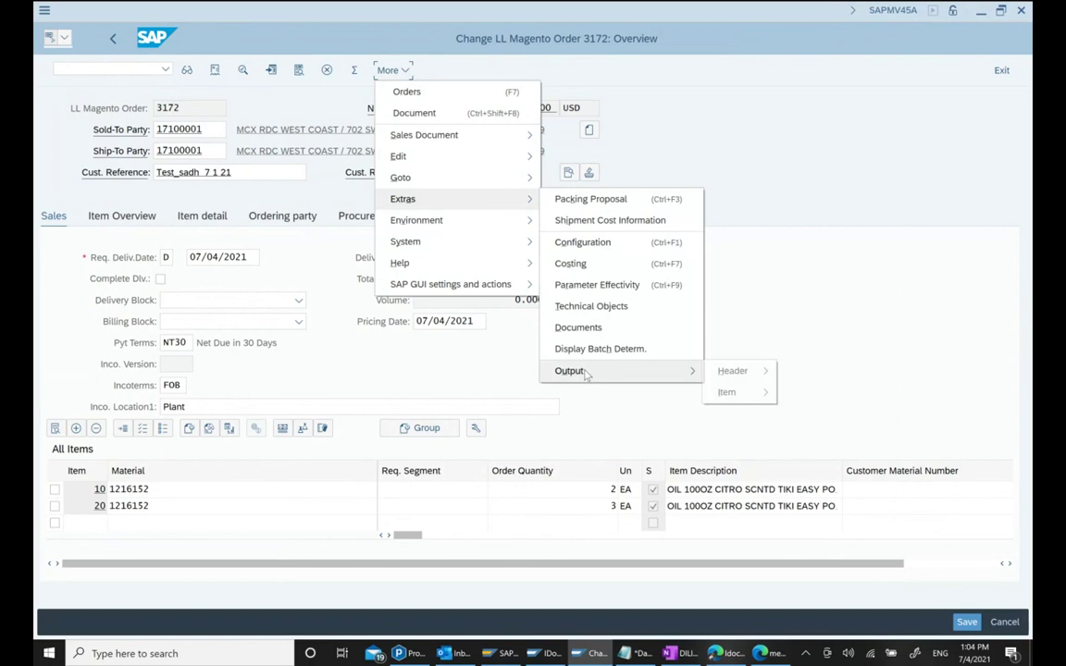
mouse_move(732, 371)
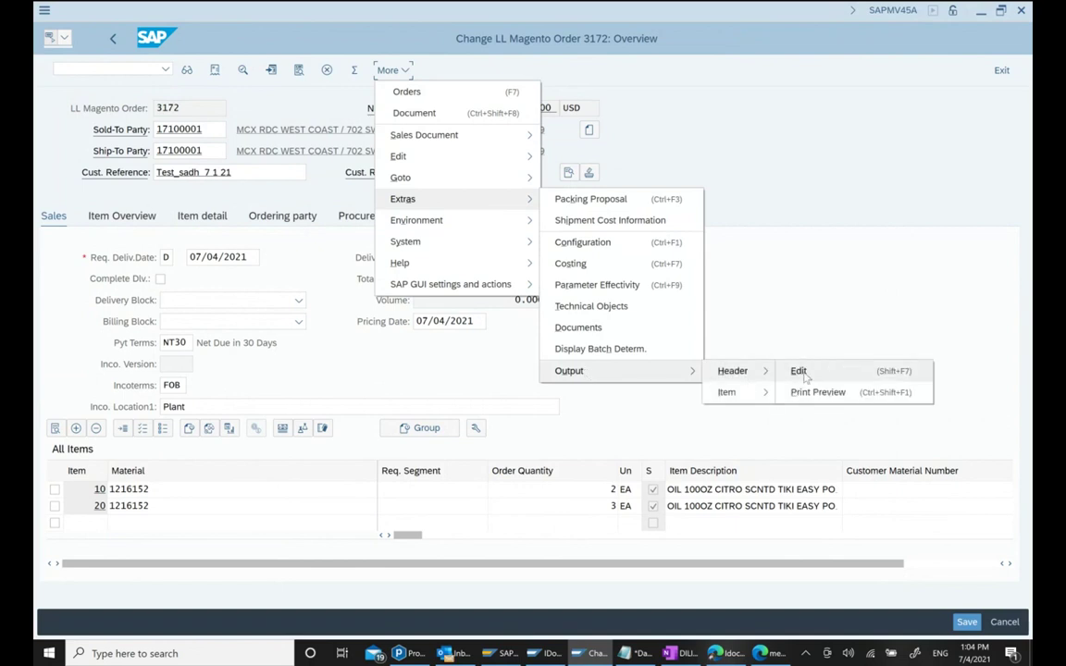
left_click(801, 372)
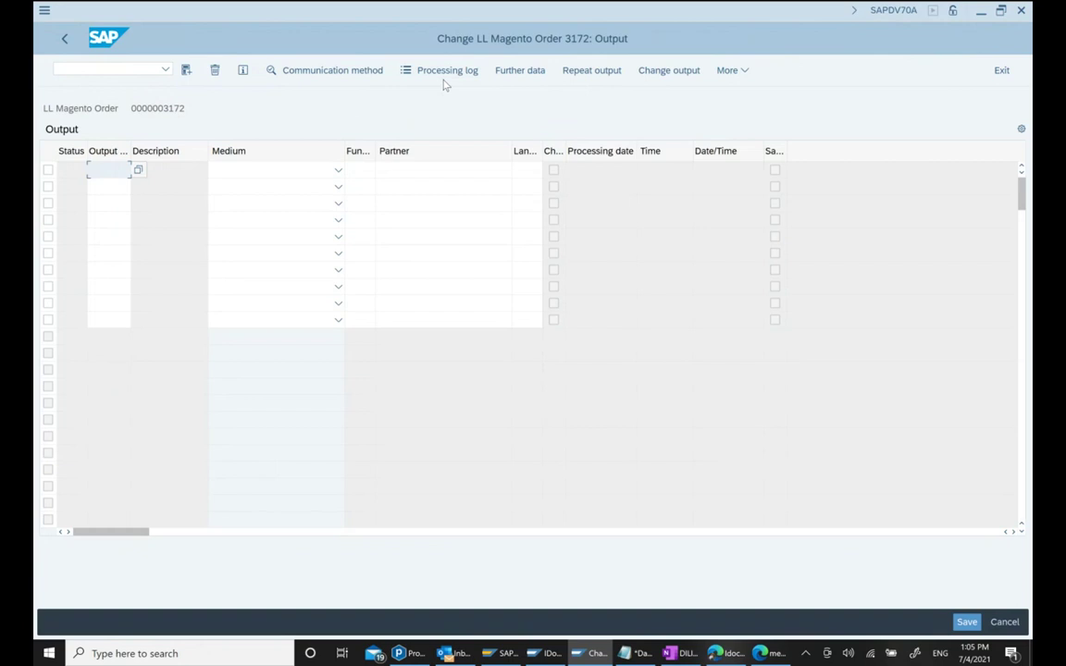
Add output type ZB00 WCB EDI OrderConfirm to the order from the list of allowed outputs.
left_click(138, 171)
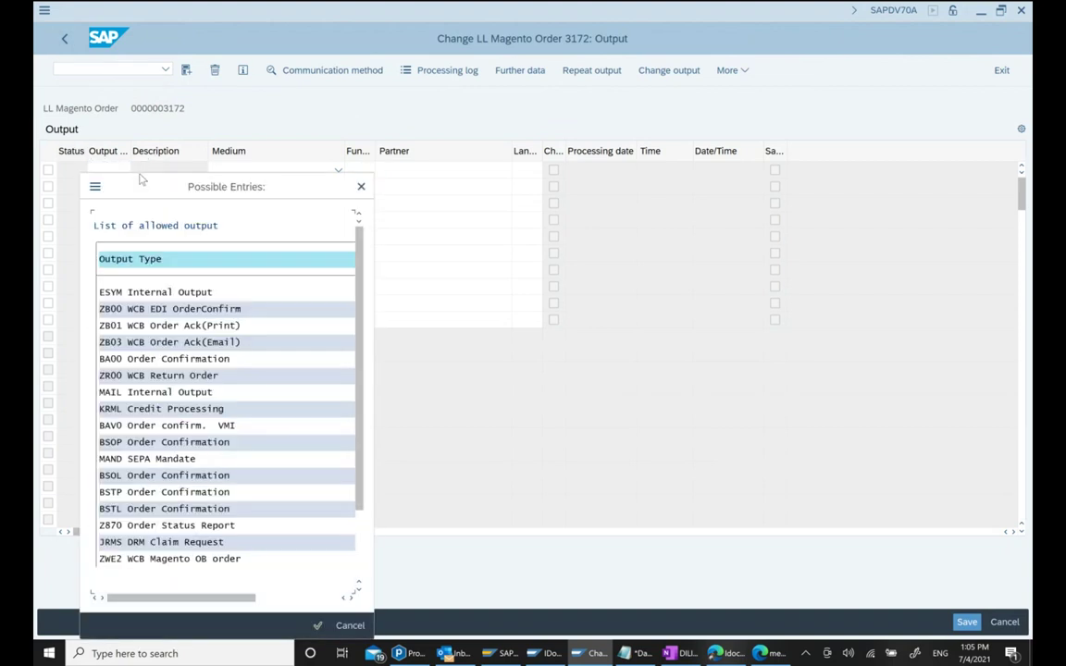
left_click_drag(195, 199, 437, 128)
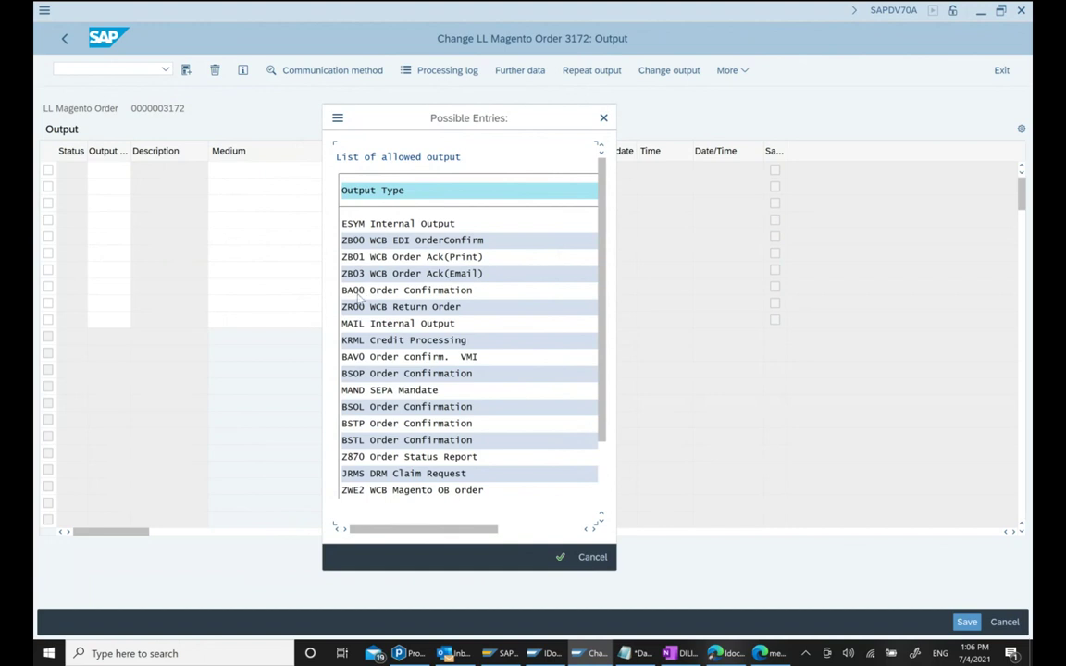
double_click(413, 241)
key("Return")
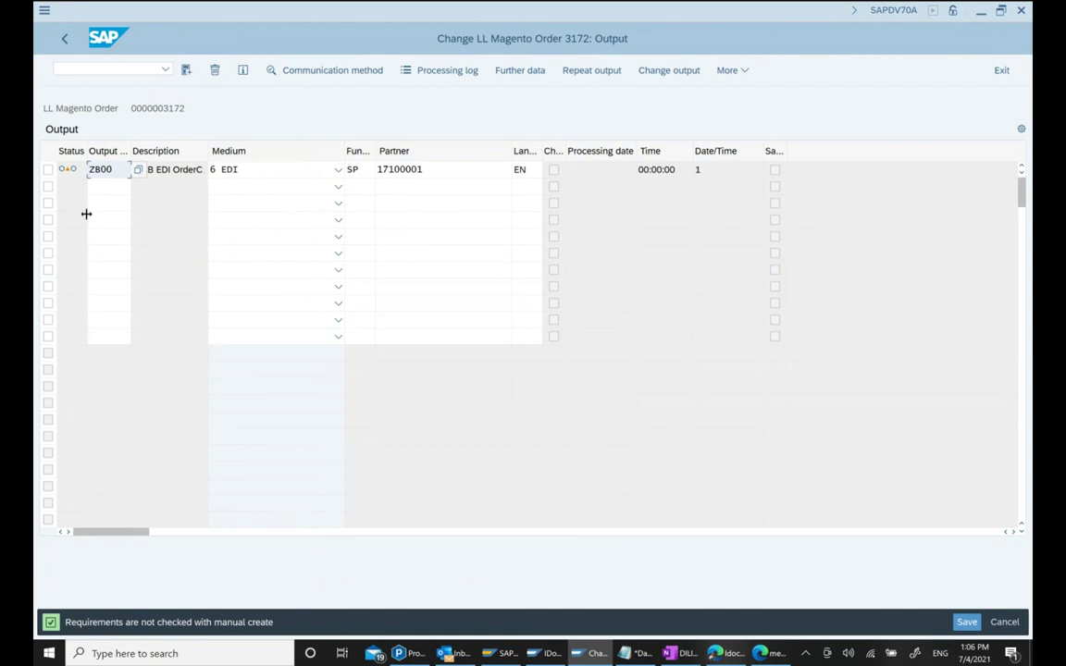
Examine the description, the available transmission media and the partner of the ZB00 output.
left_click(169, 169)
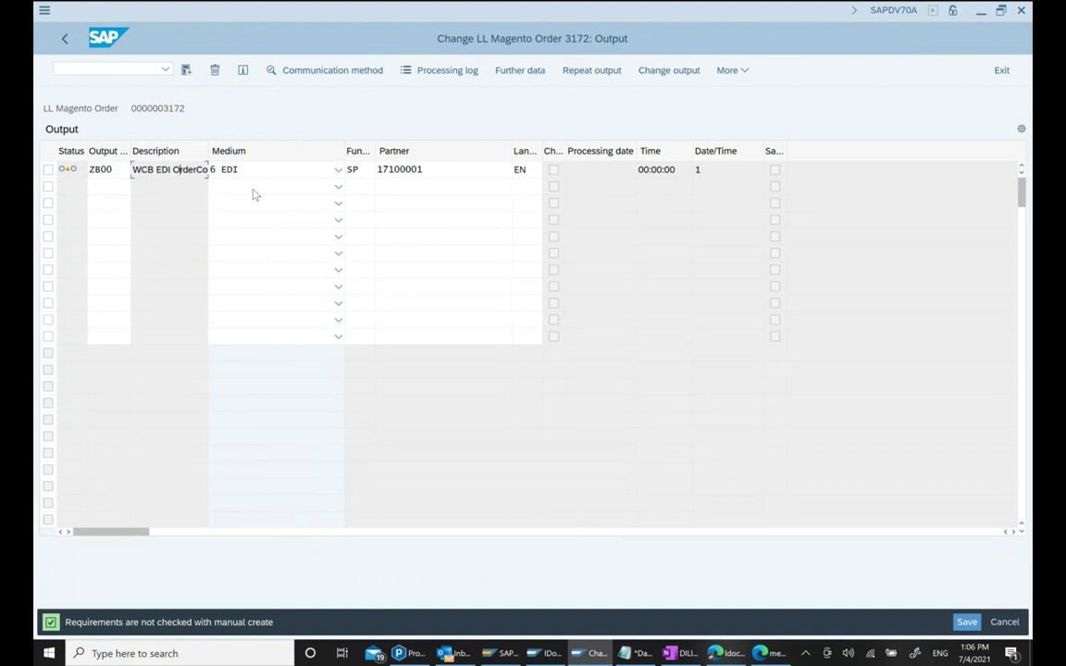
left_click(338, 186)
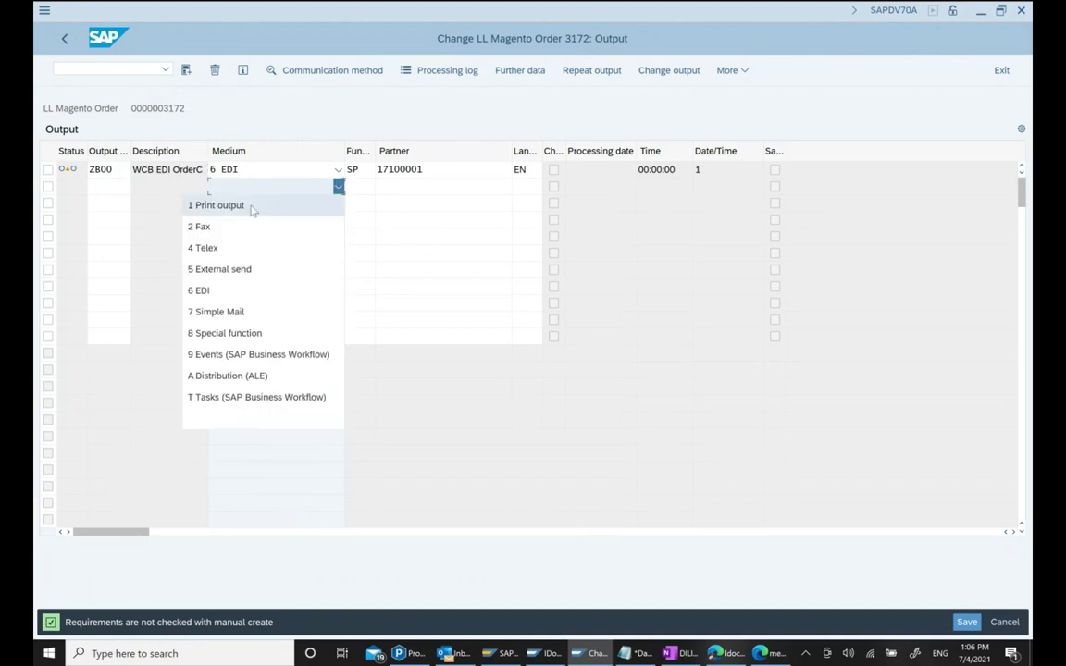
left_click(270, 104)
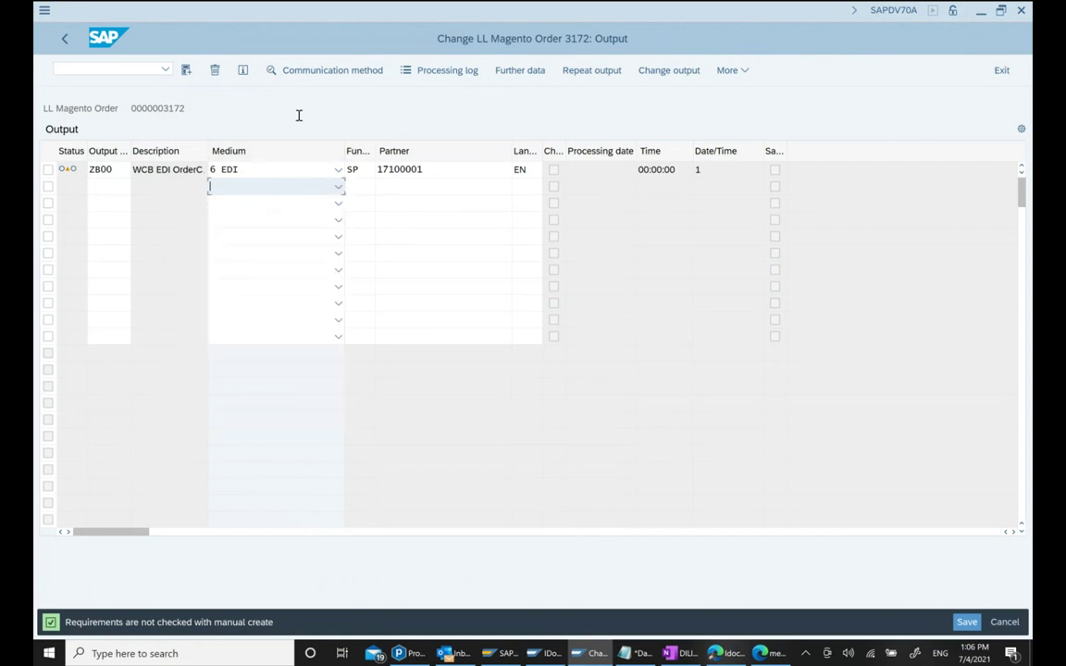
left_click(339, 169)
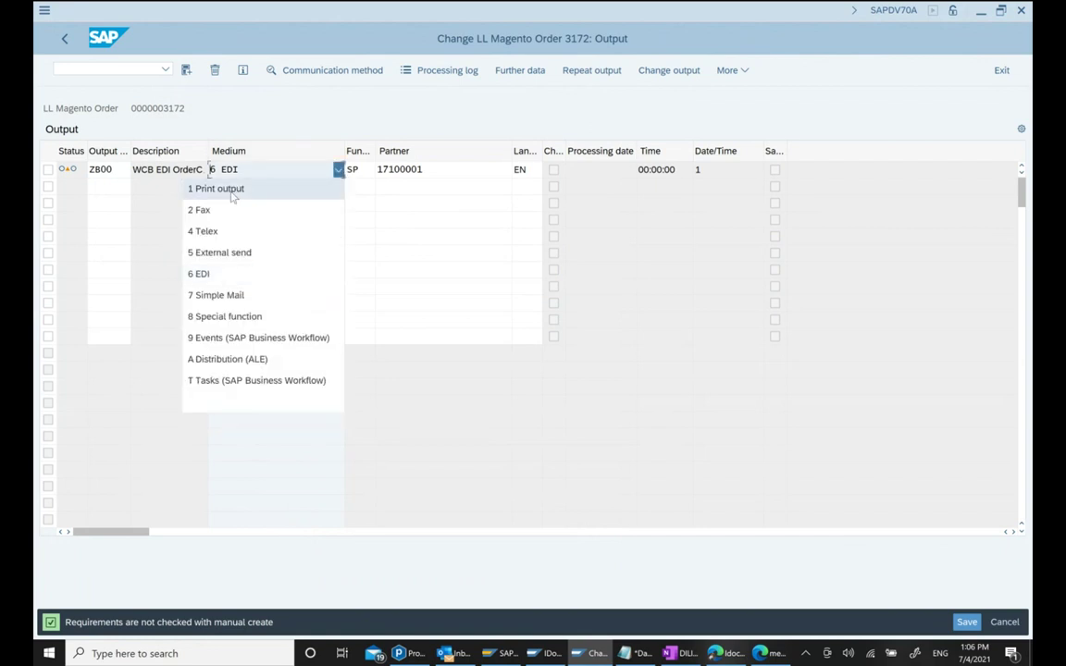
left_click(320, 108)
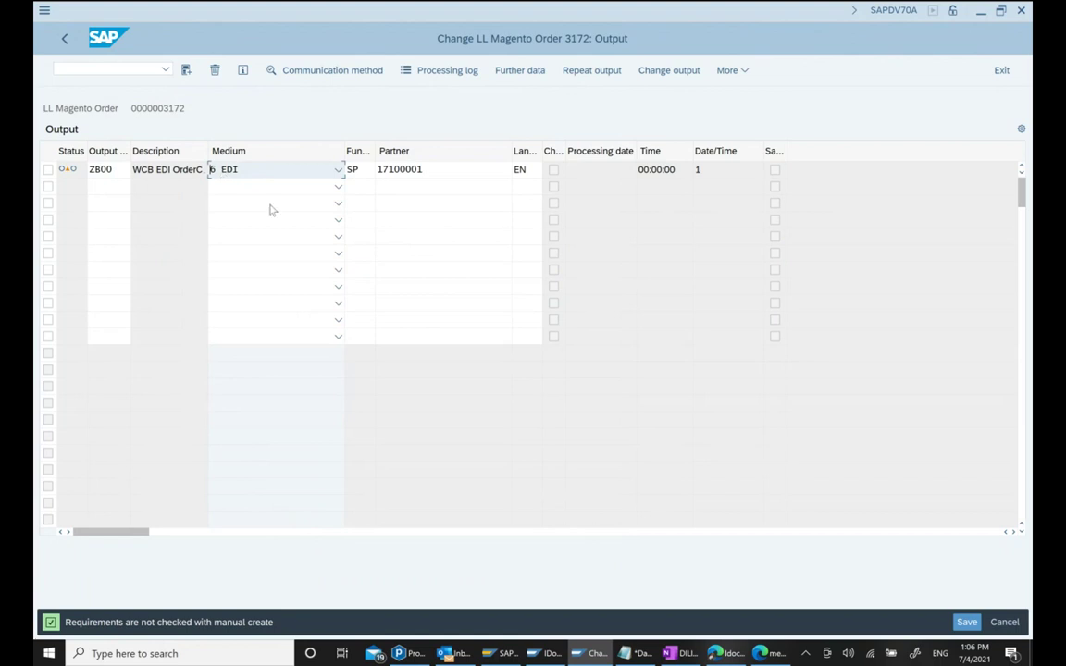
double_click(428, 170)
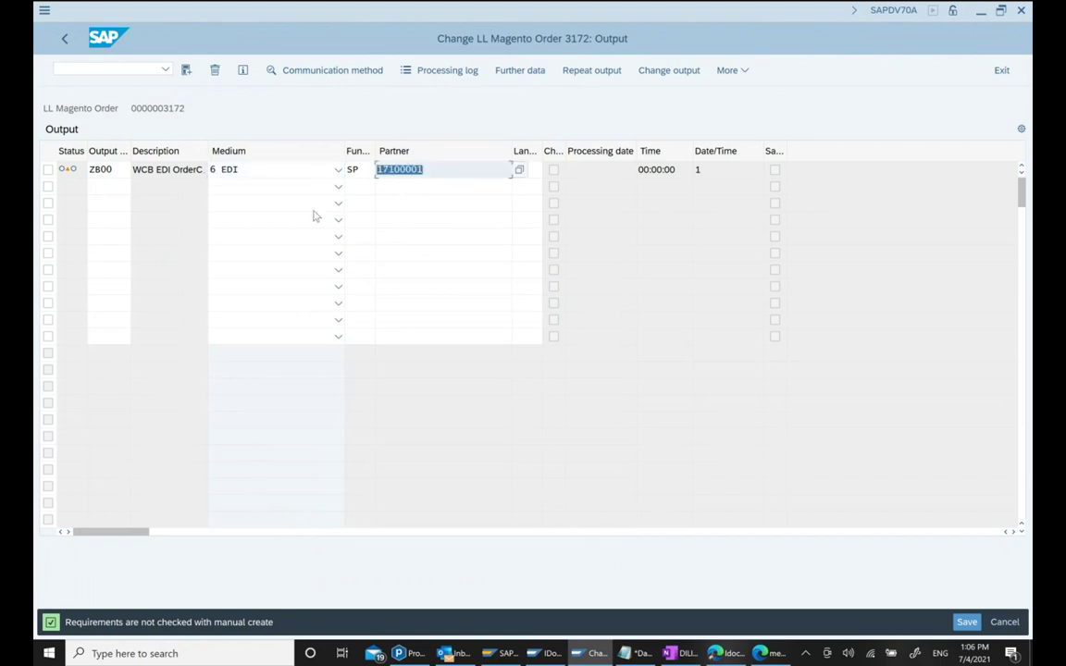
Set the ZB00 output's dispatch time to "4 Send immediately (when saving the application)" and save the sales order.
left_click(47, 171)
left_click(705, 169)
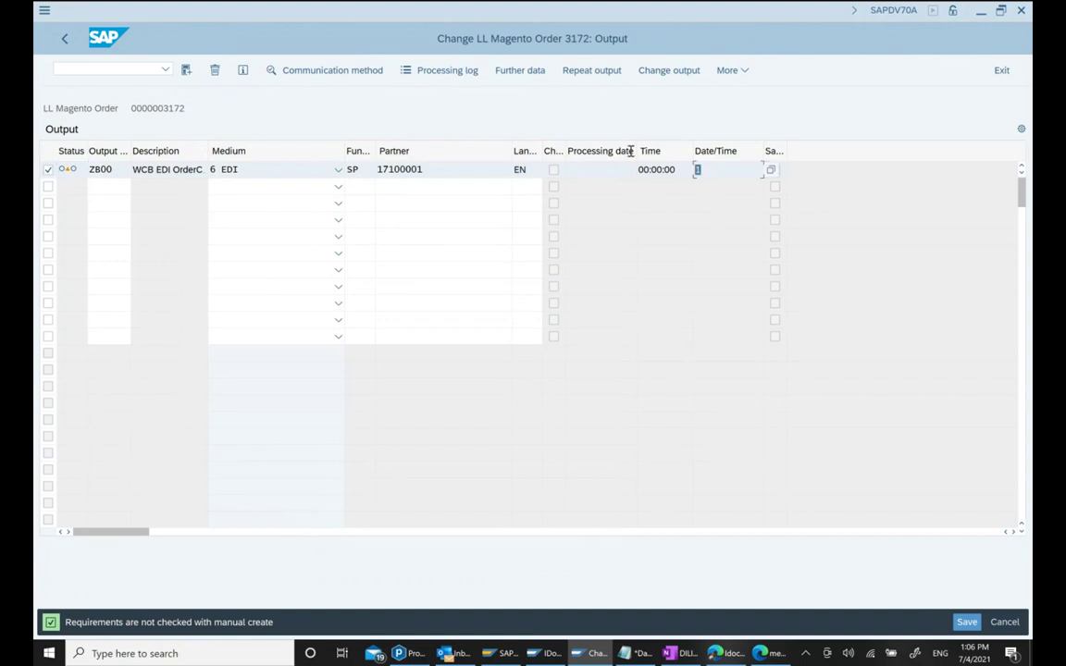
left_click(518, 71)
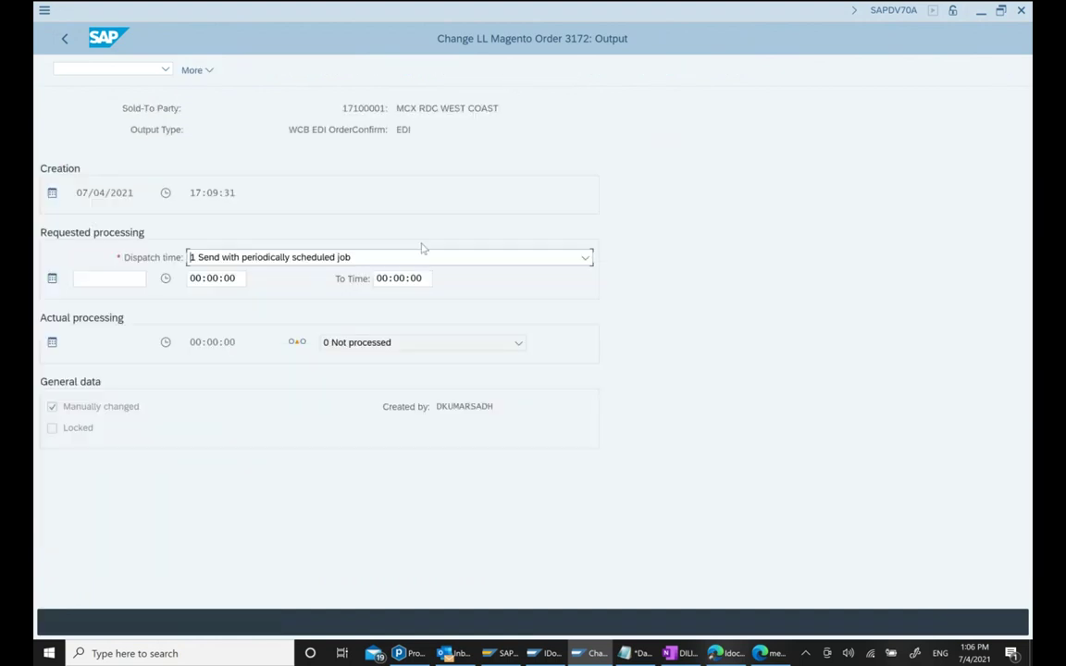
left_click(376, 258)
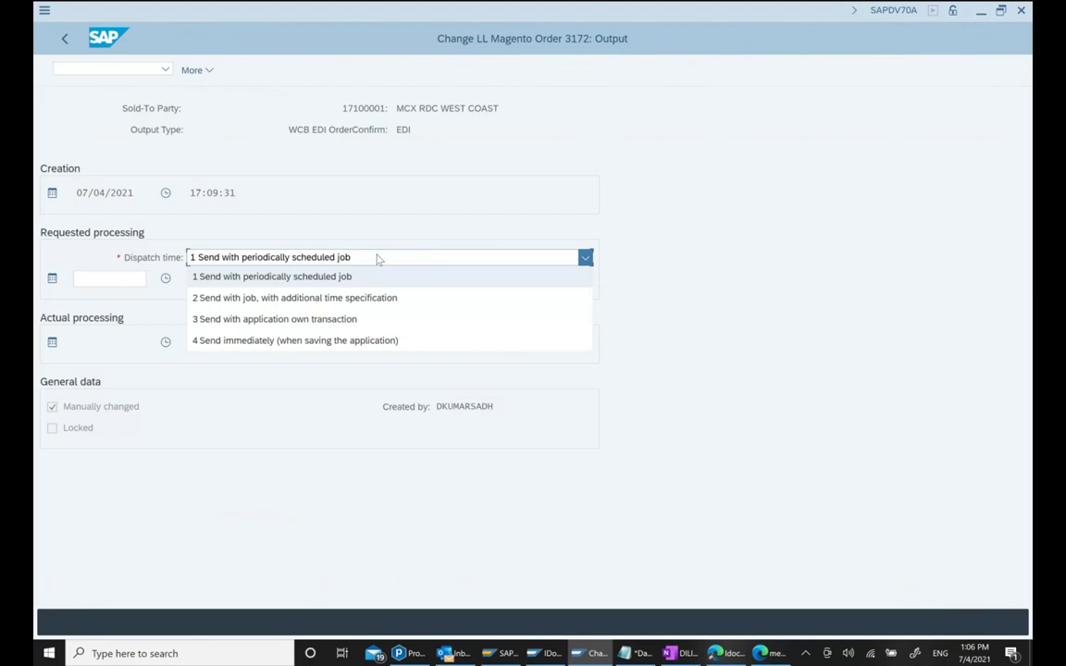
left_click(286, 342)
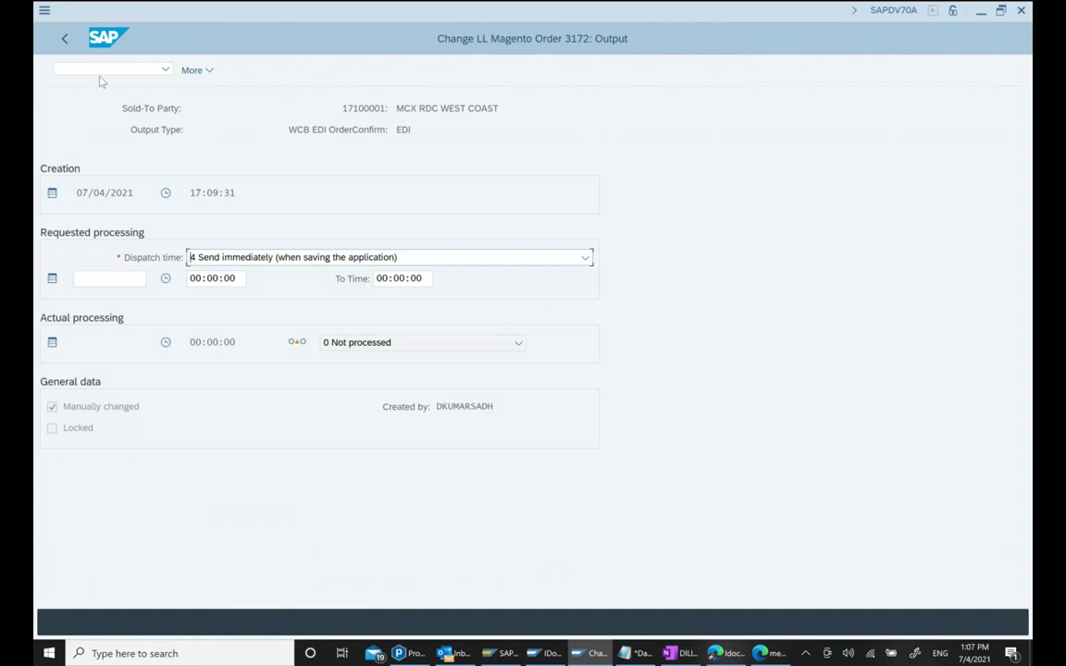
left_click(66, 39)
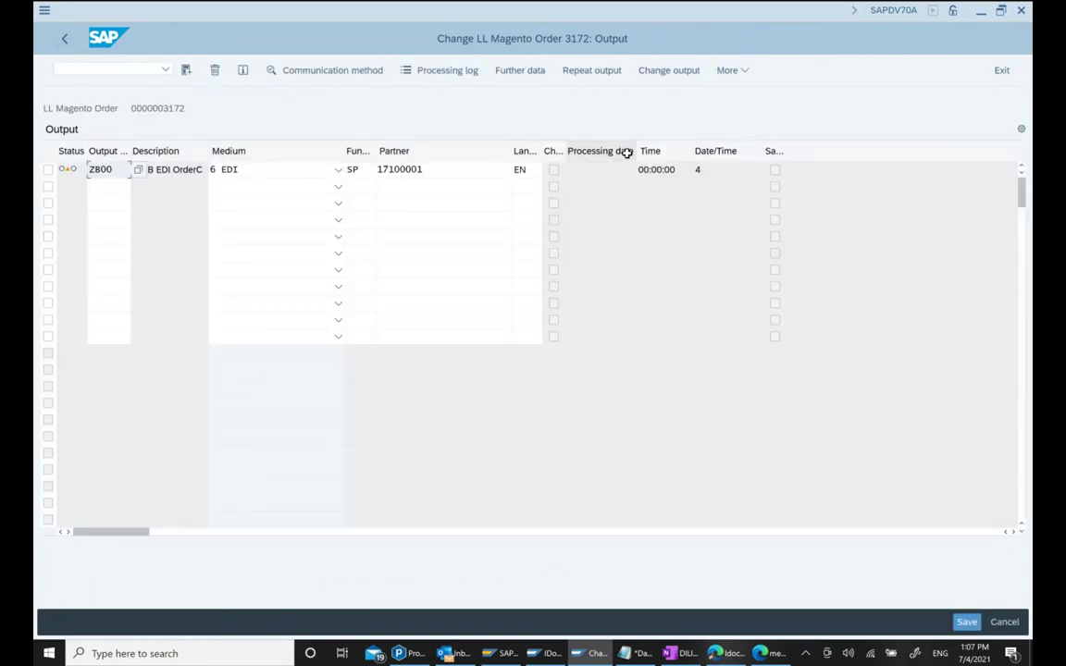
left_click(697, 169)
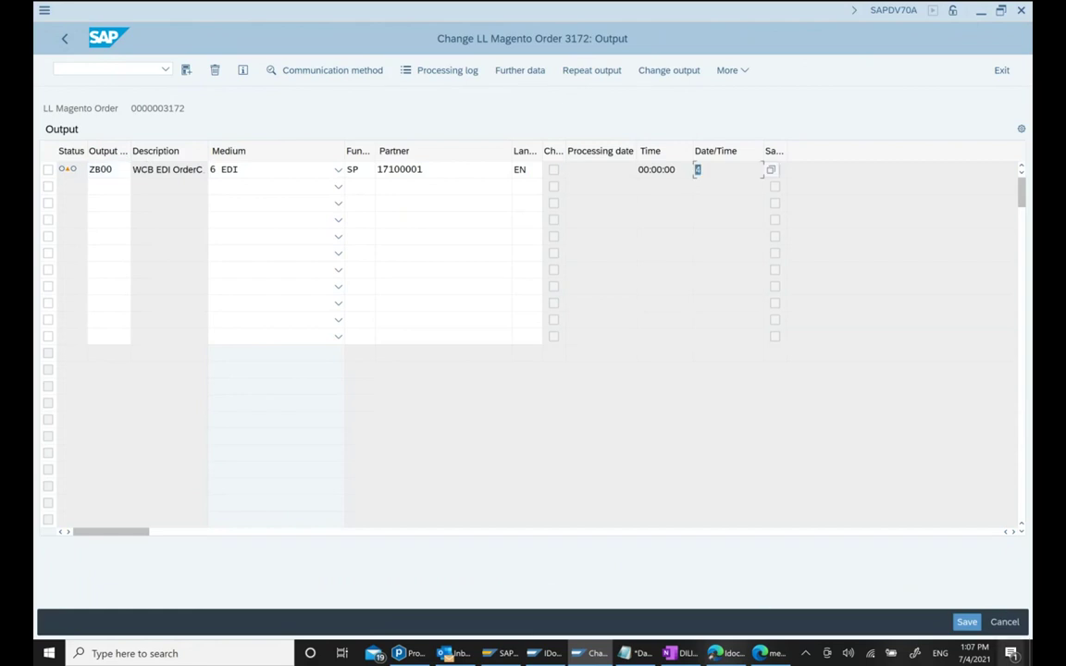
left_click(963, 624)
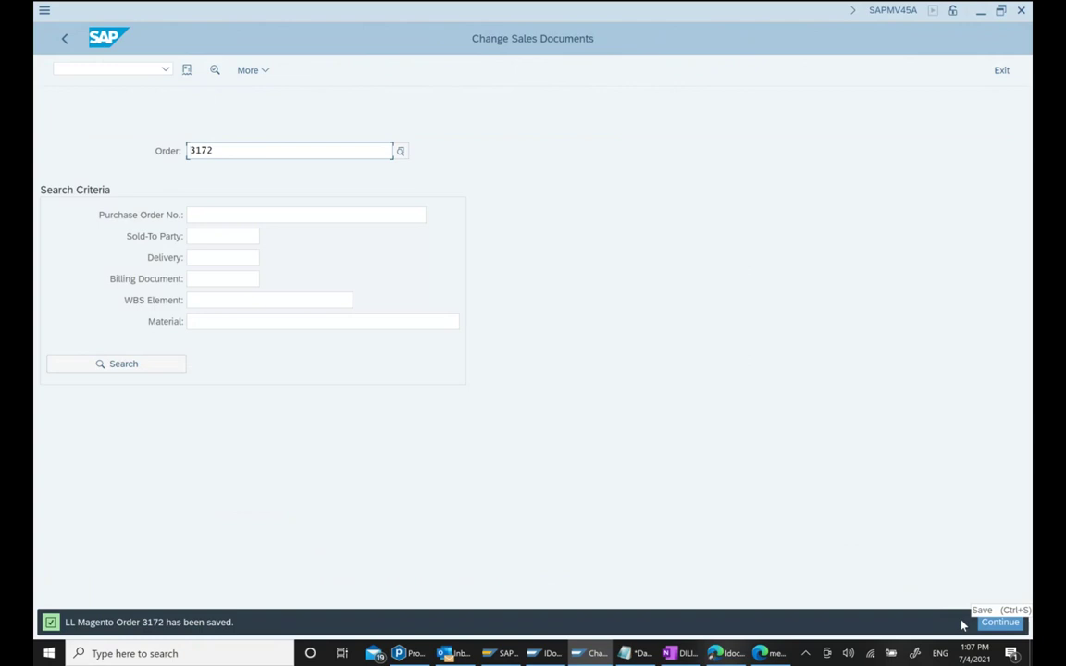
Reopen the saved sales order and return to its header output to check the ZB00 processing status.
left_click(999, 622)
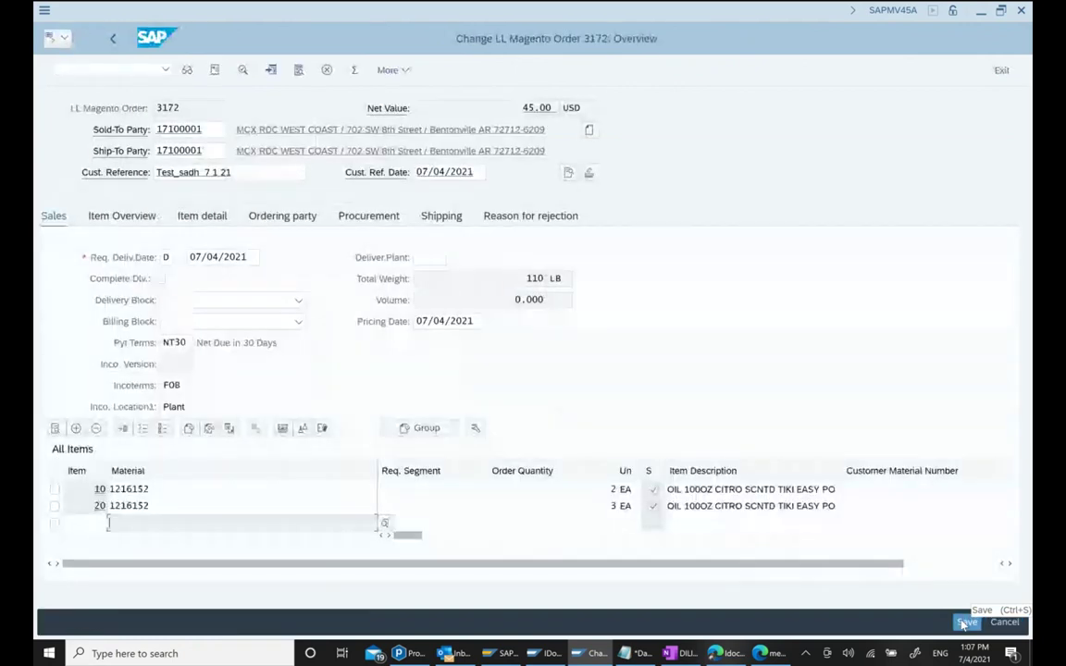
left_click(407, 70)
mouse_move(418, 201)
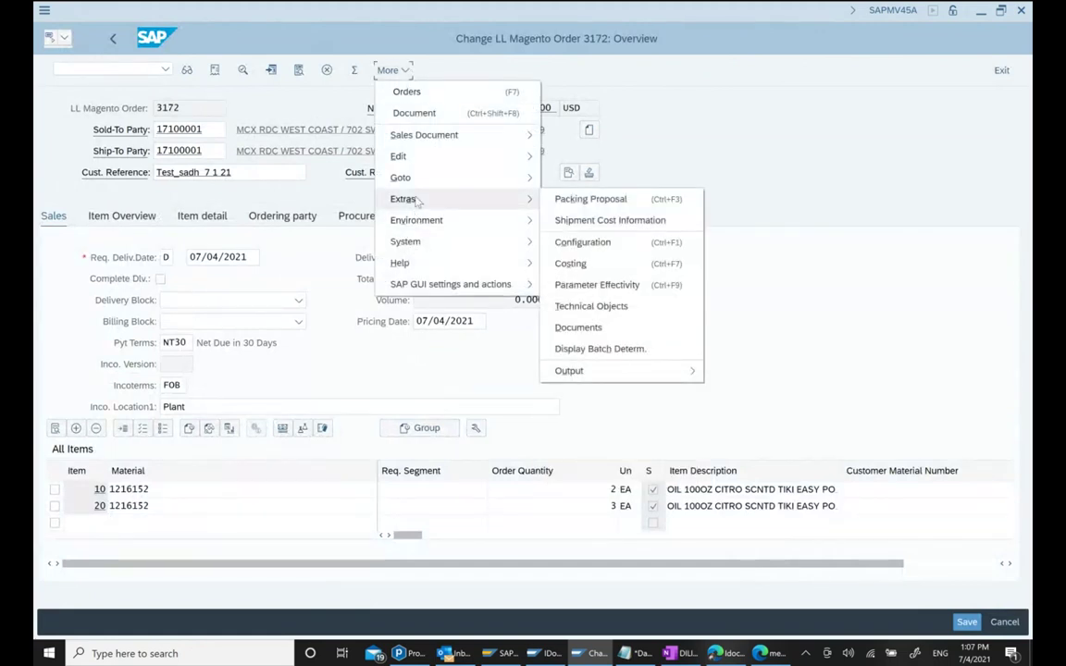
mouse_move(582, 370)
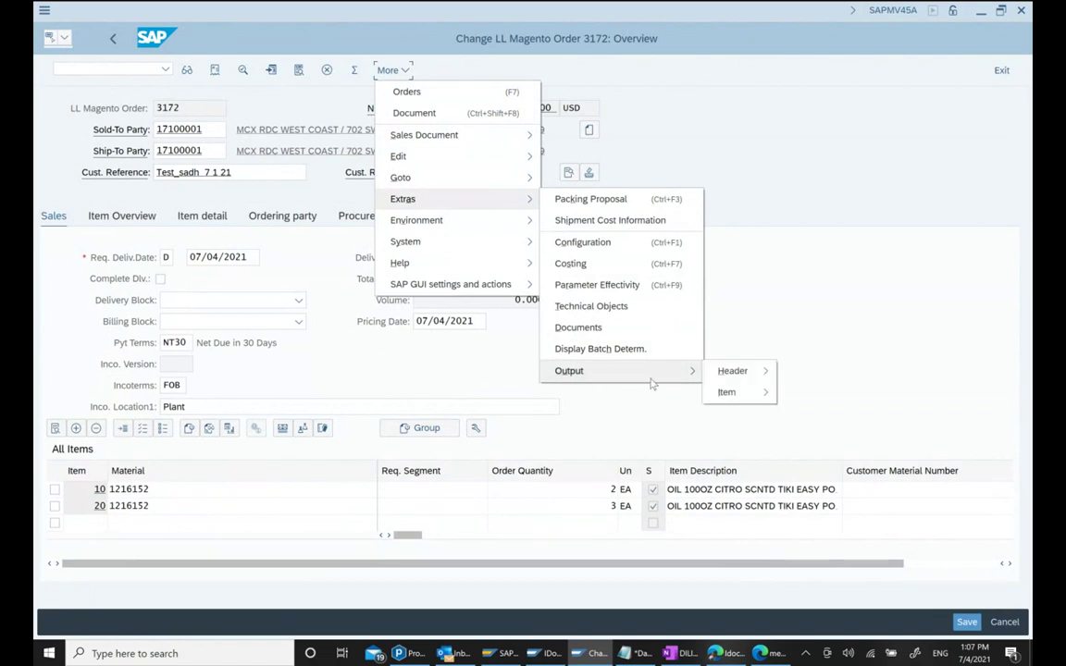
mouse_move(746, 380)
left_click(805, 372)
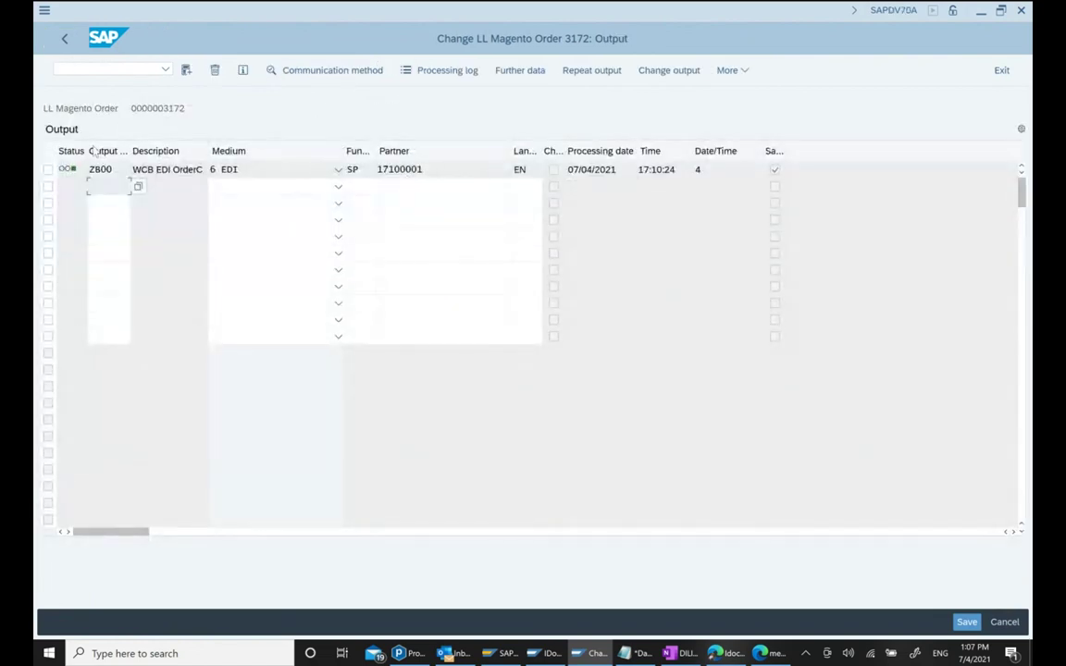
mouse_move(77, 176)
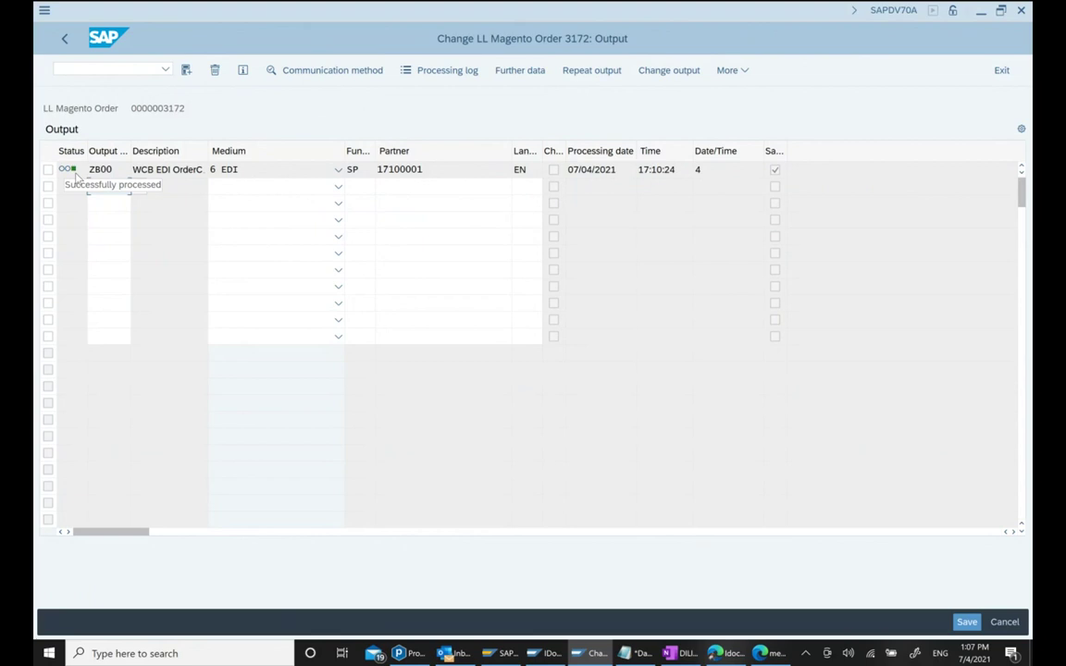
Open the processing log of the ZB00 output and move its window clear of the output's status.
left_click(48, 170)
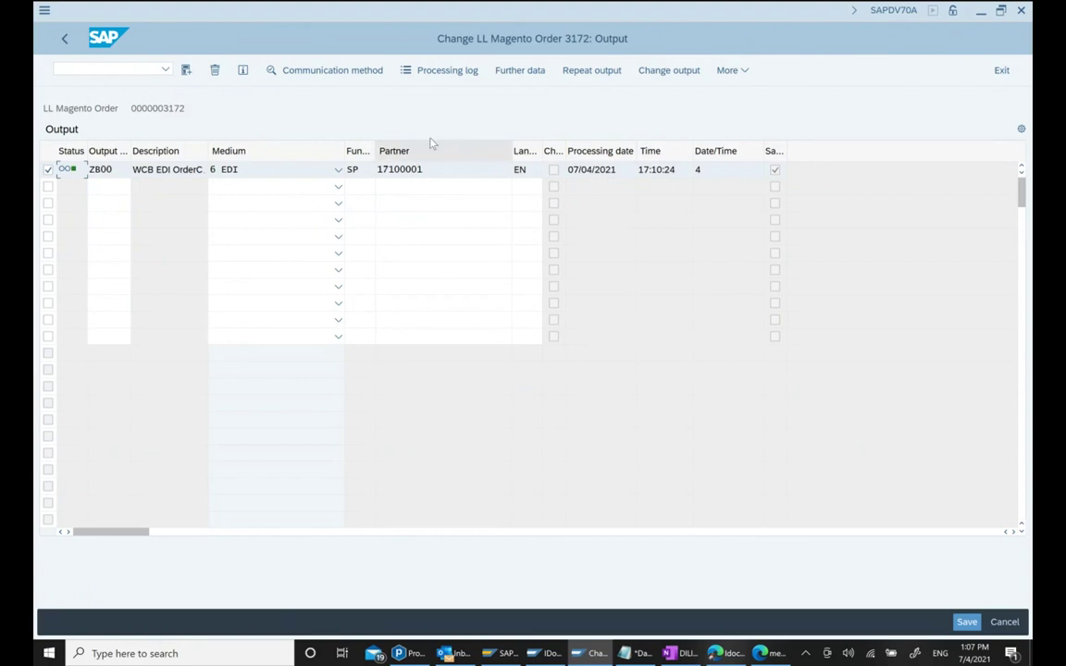
left_click(448, 72)
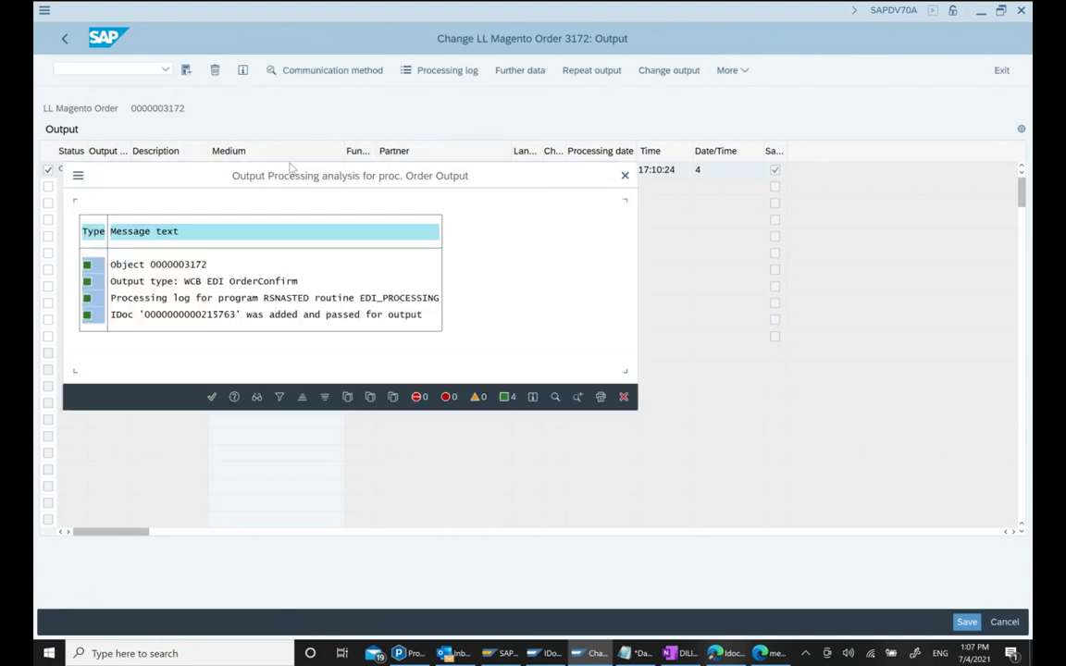
left_click_drag(291, 177, 481, 151)
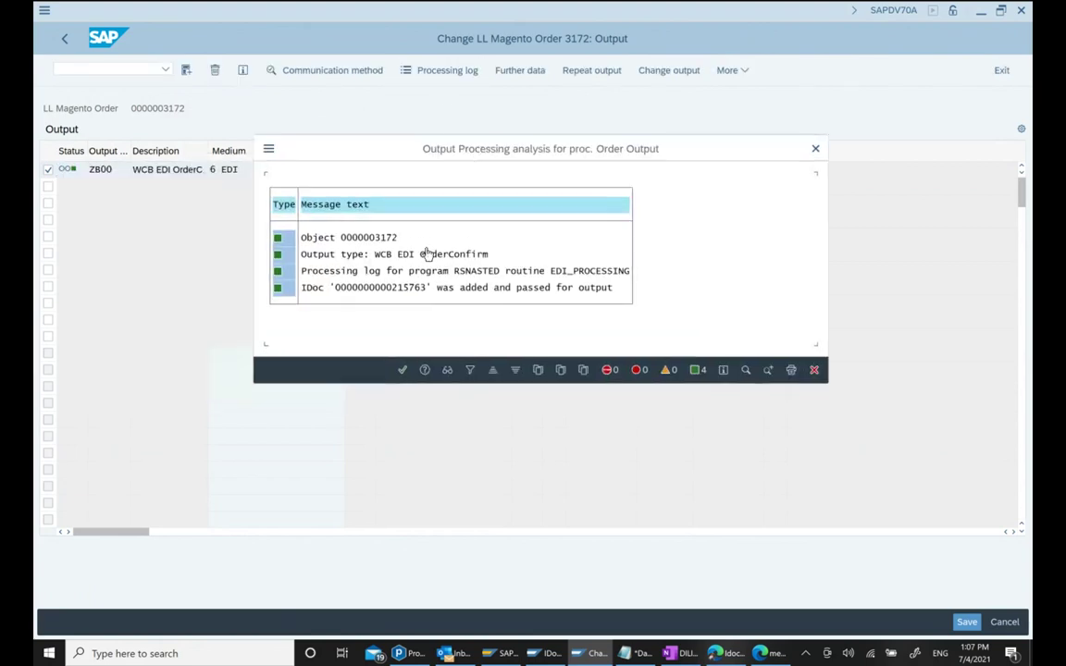
Open the detailed text of the log's IDoc message and copy IDoc number 215763 from it.
left_click(395, 289)
left_click(415, 288)
key("F1")
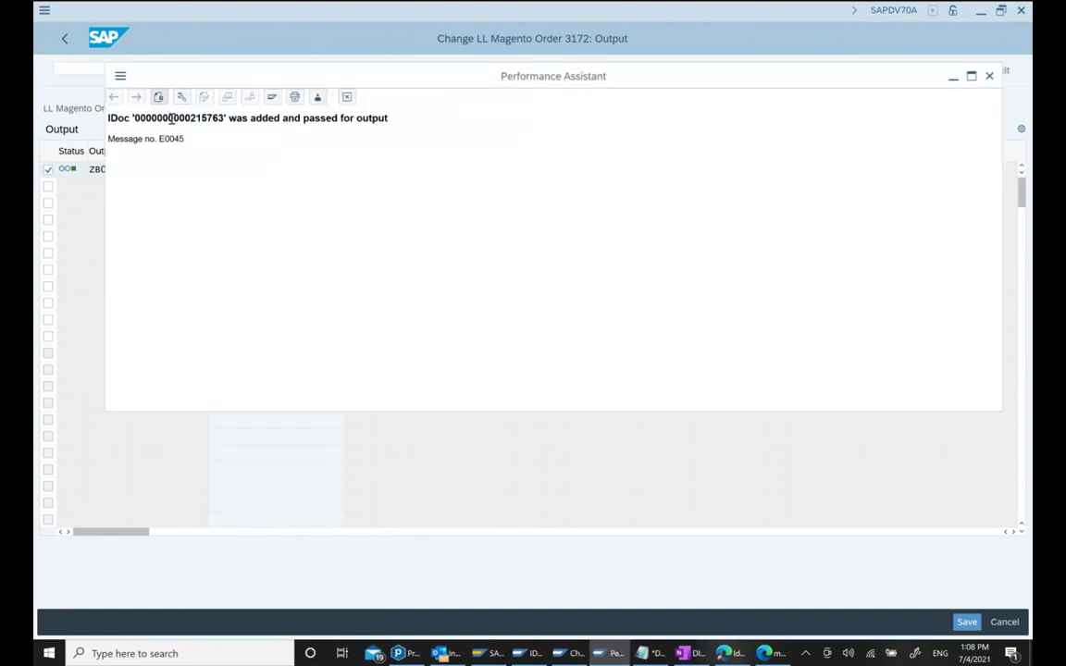
left_click_drag(190, 119, 230, 129)
key("ctrl+c")
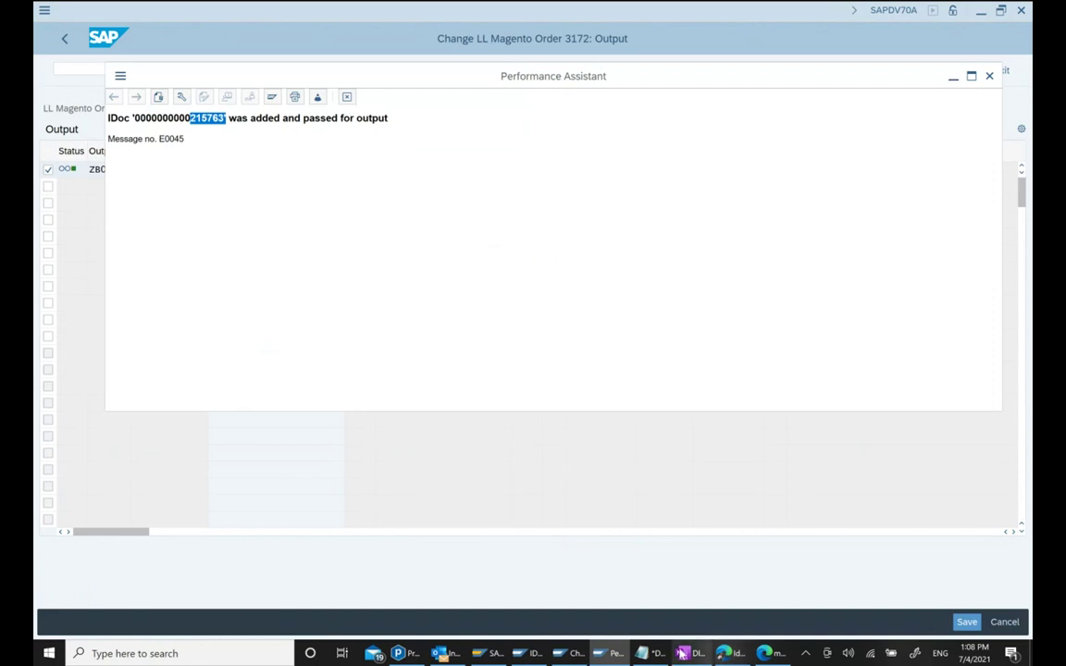
Switch to OneNote and add a last bullet under Outbound Idoc Processing reading "Idoc =" followed by the copied number 215763.
key("alt+Tab")
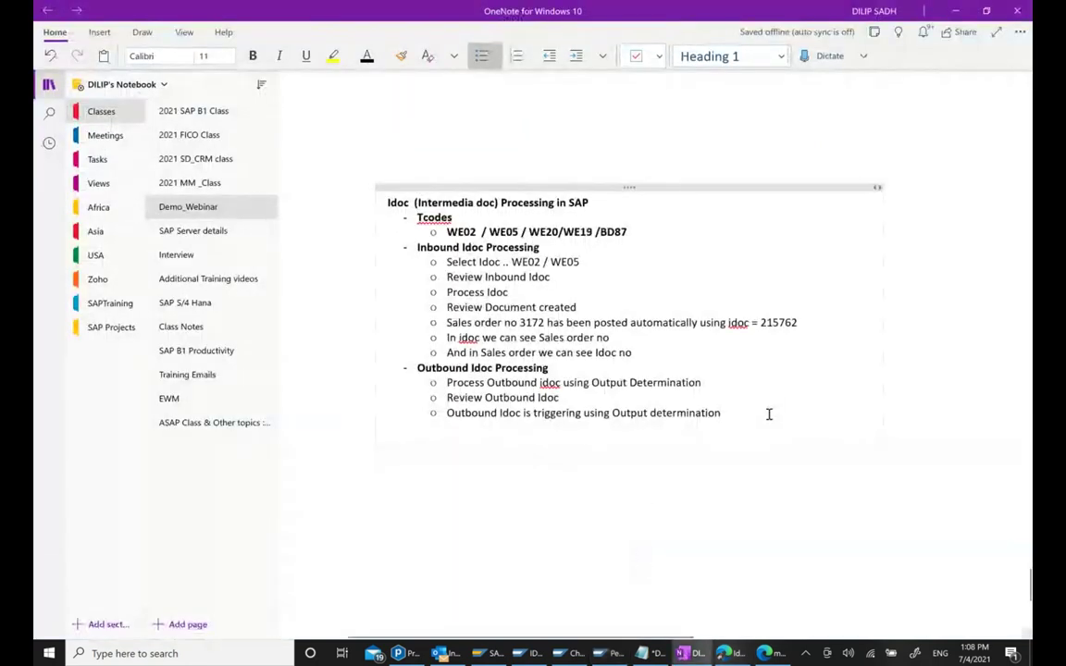
left_click(768, 414)
key("Return")
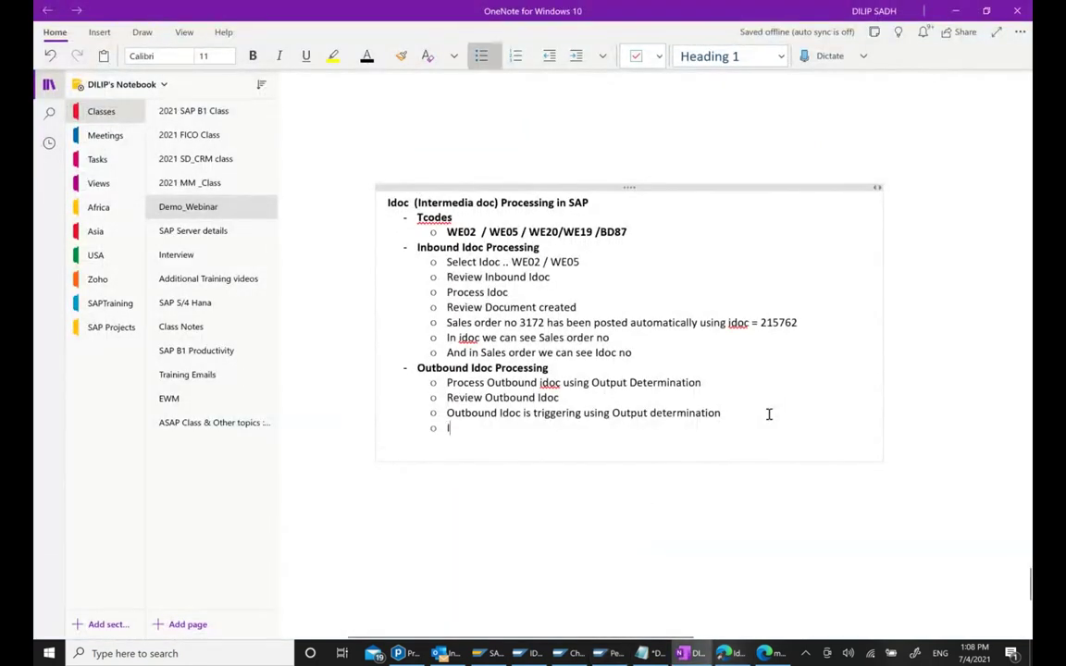
type("Idoc =")
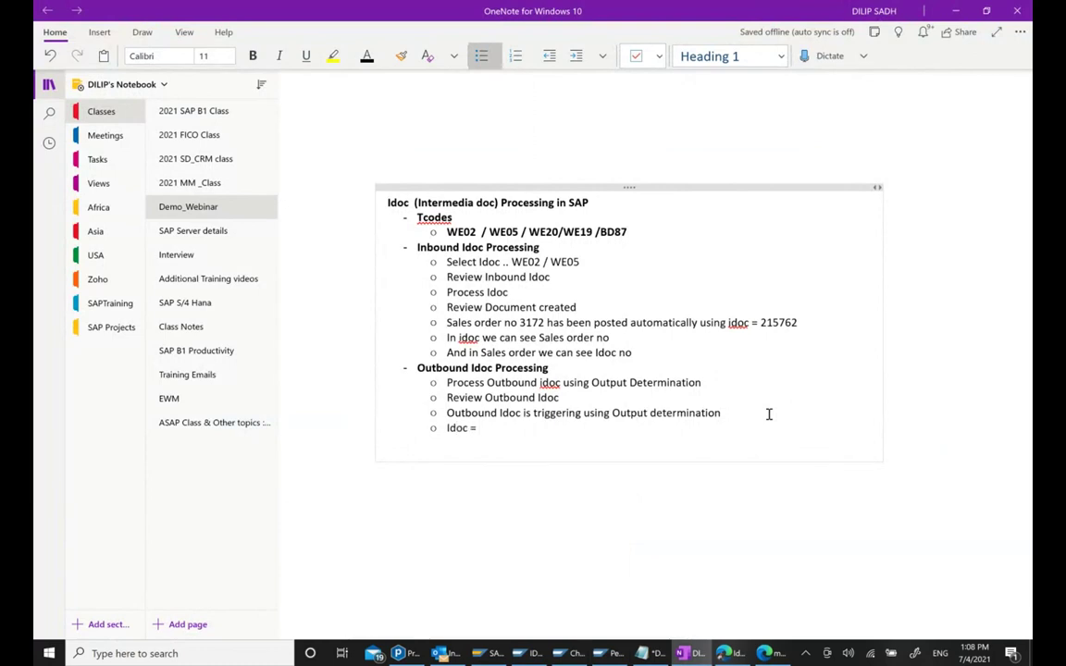
key("ctrl+v")
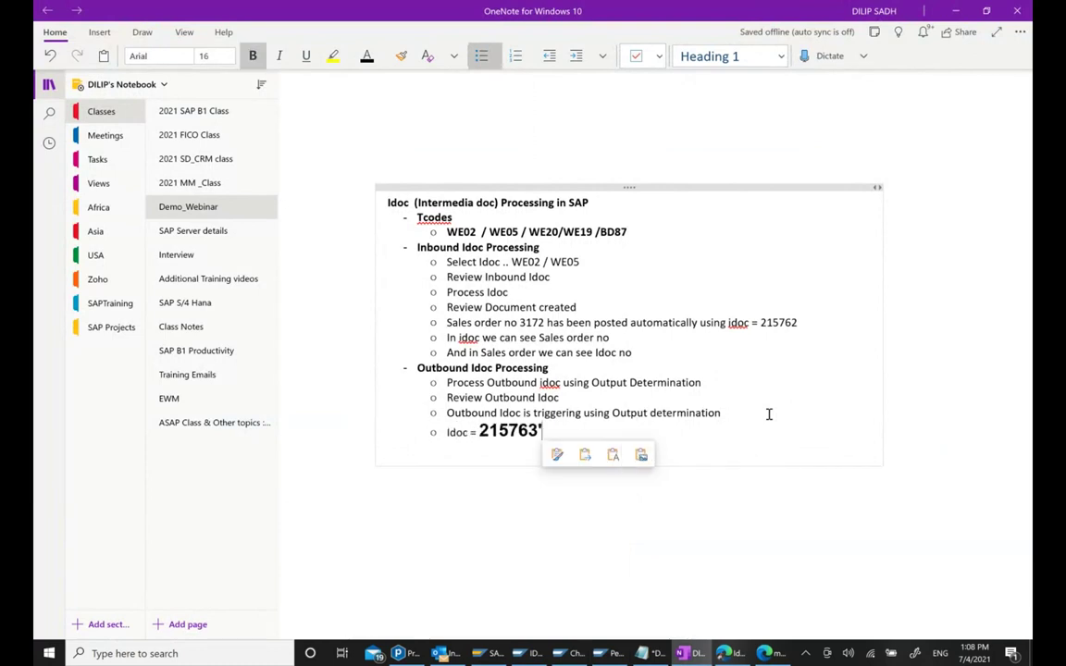
Copy the plain formatting of the "Outbound Idoc is triggering using Output determination" bullet onto the pasted IDoc number below it.
left_click_drag(447, 412, 534, 412)
left_click_drag(610, 413, 534, 412)
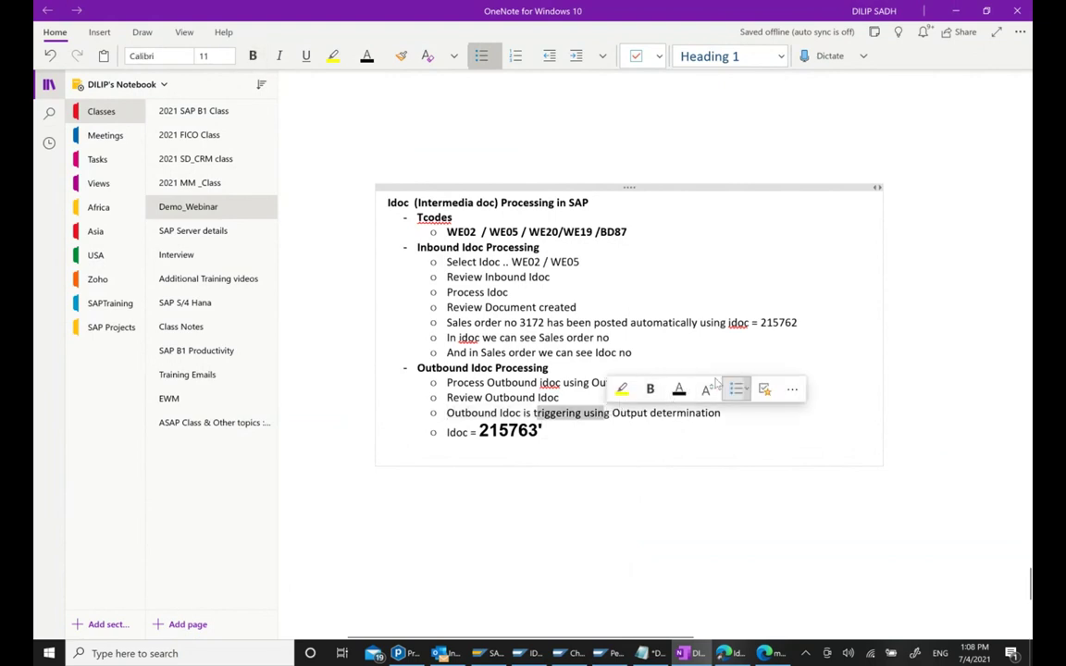
left_click(401, 55)
left_click_drag(478, 431, 547, 428)
left_click(604, 538)
left_click(524, 423)
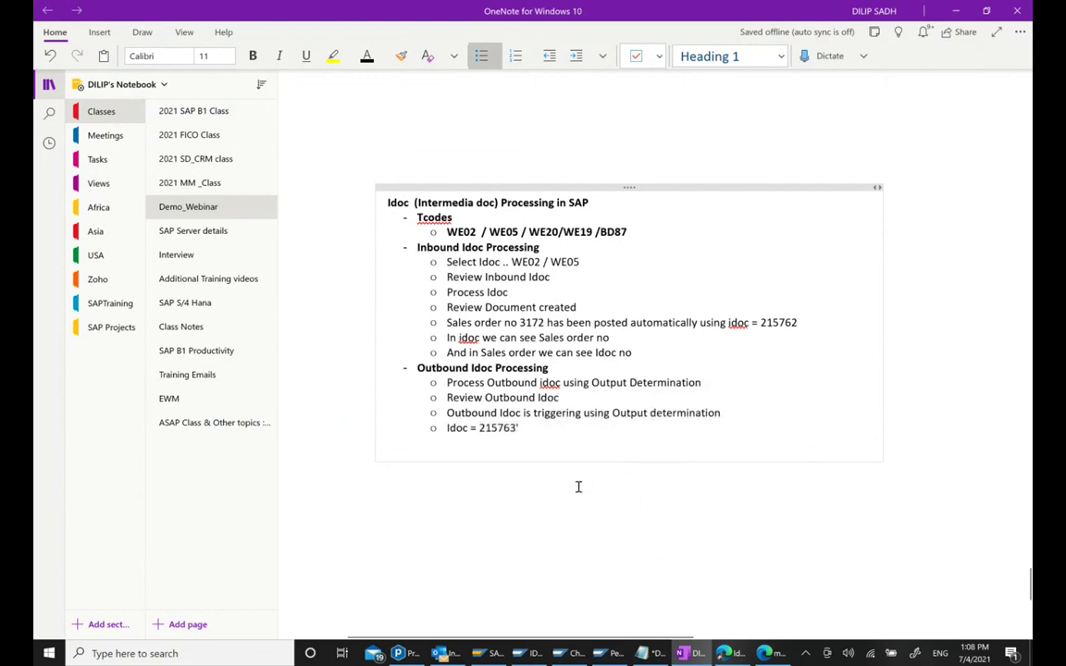
Switch back to SAP, close the IDoc message text and the processing log, and return to the sales order overview.
left_click(611, 653)
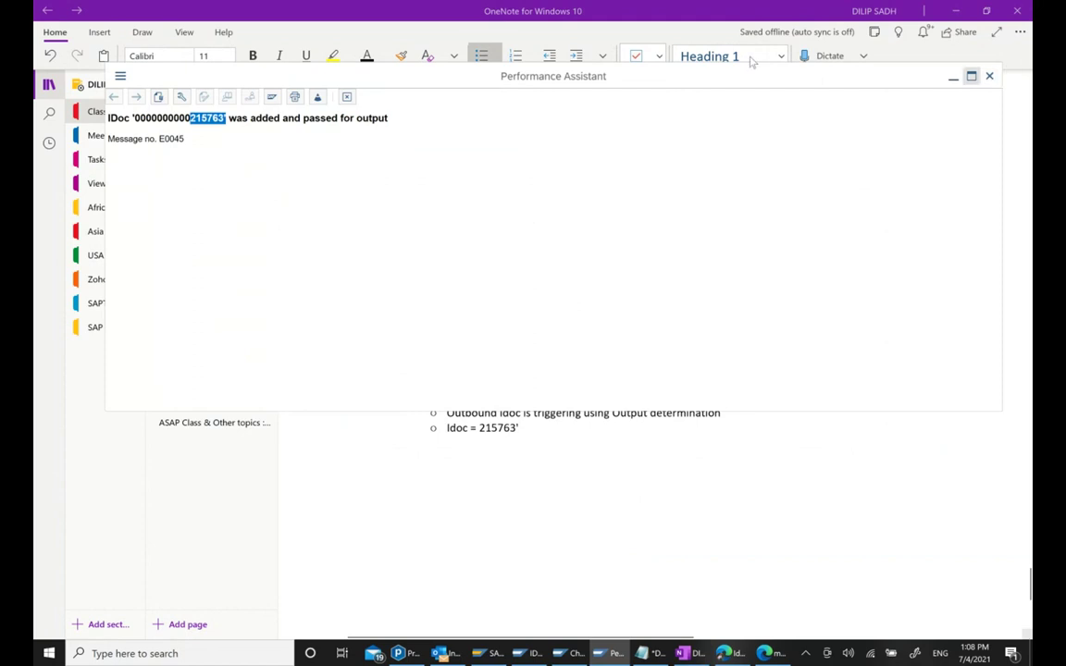
left_click(988, 76)
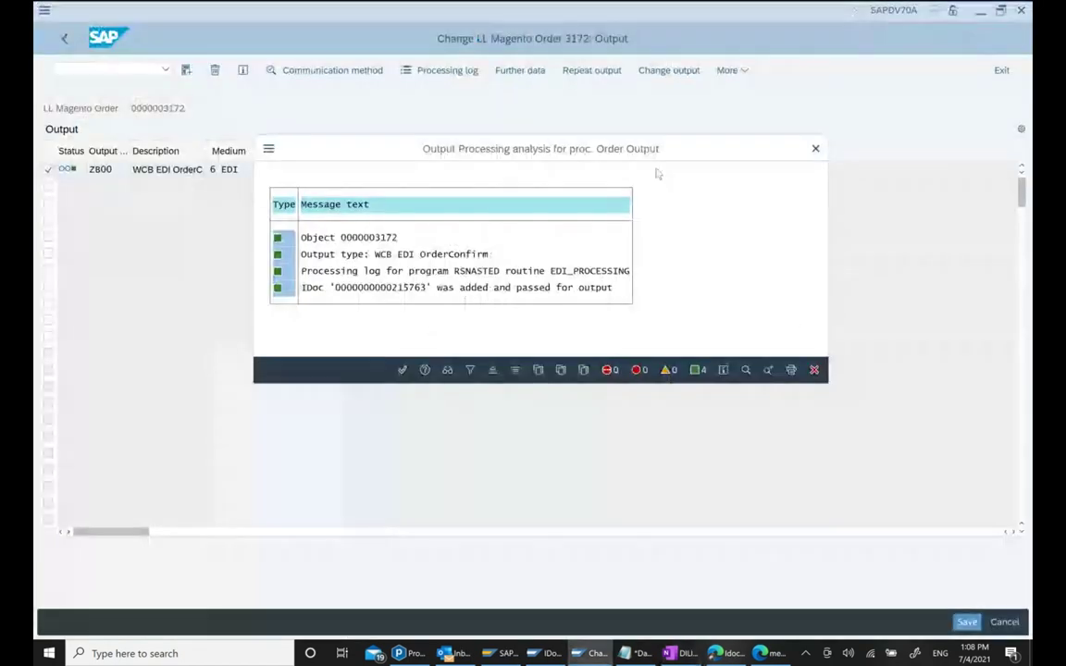
key("Escape")
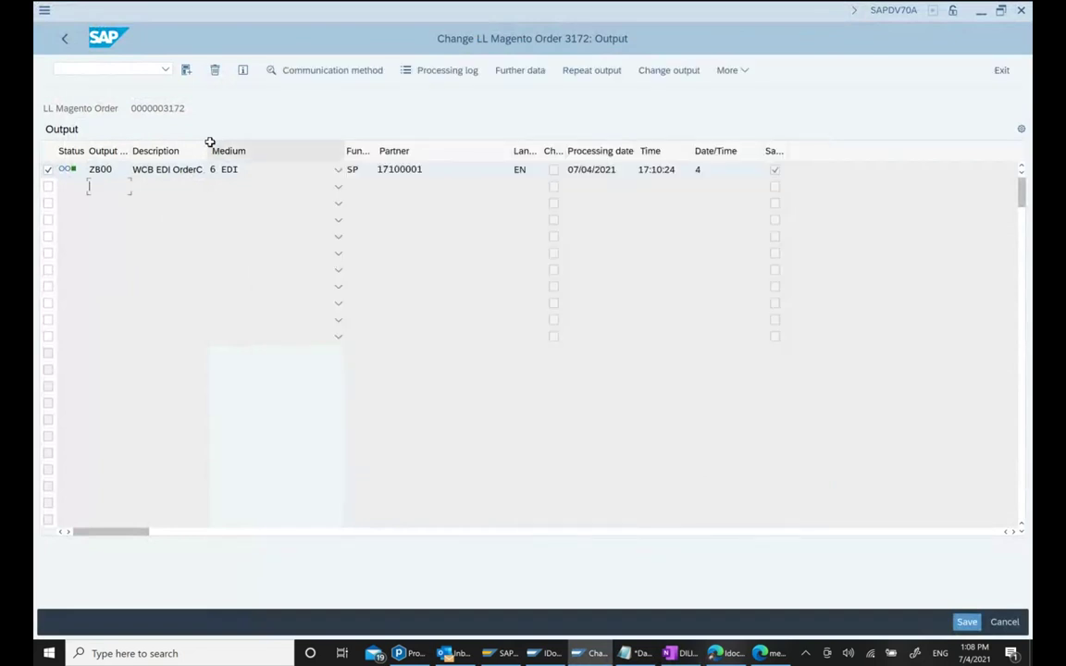
left_click(64, 38)
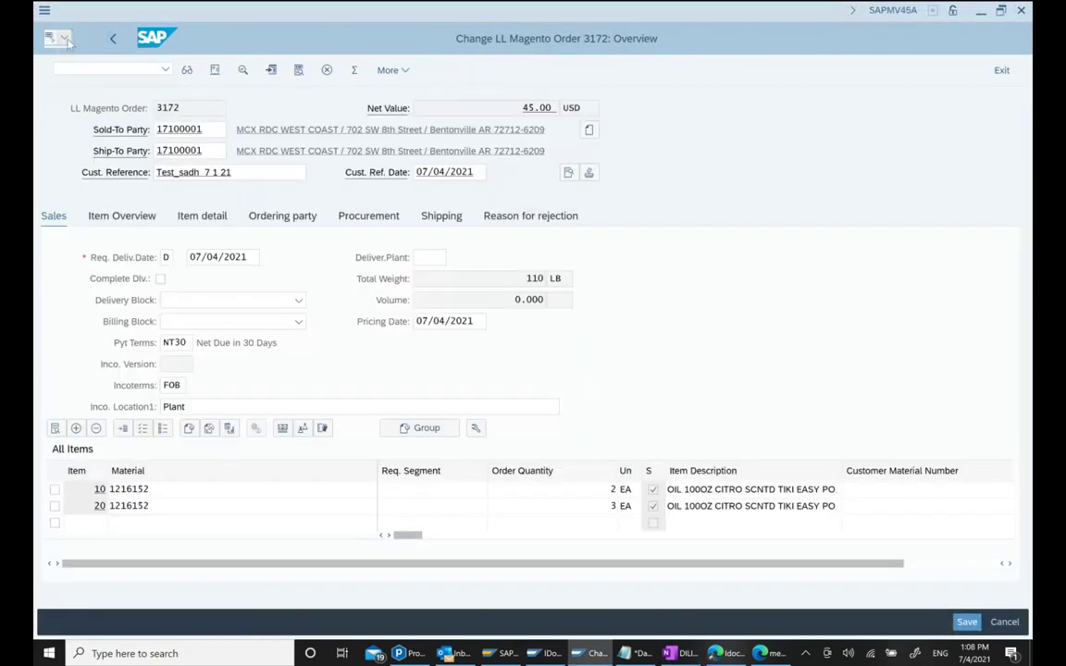
Open the Relationships of the sales order from its object services and move the window clear of the order header.
left_click(57, 39)
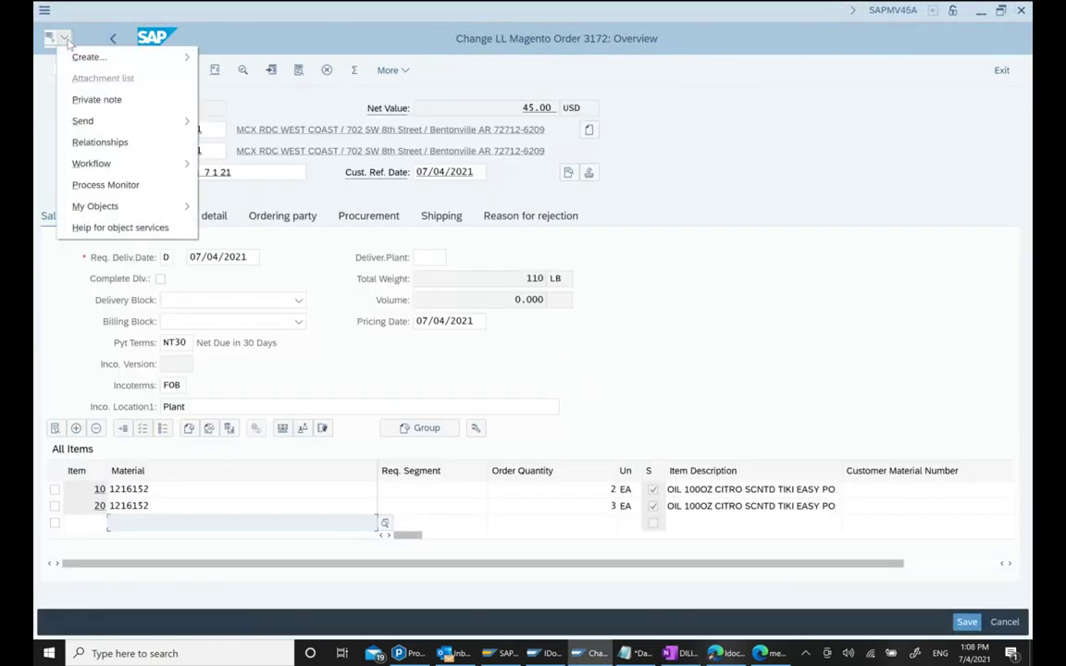
left_click(134, 146)
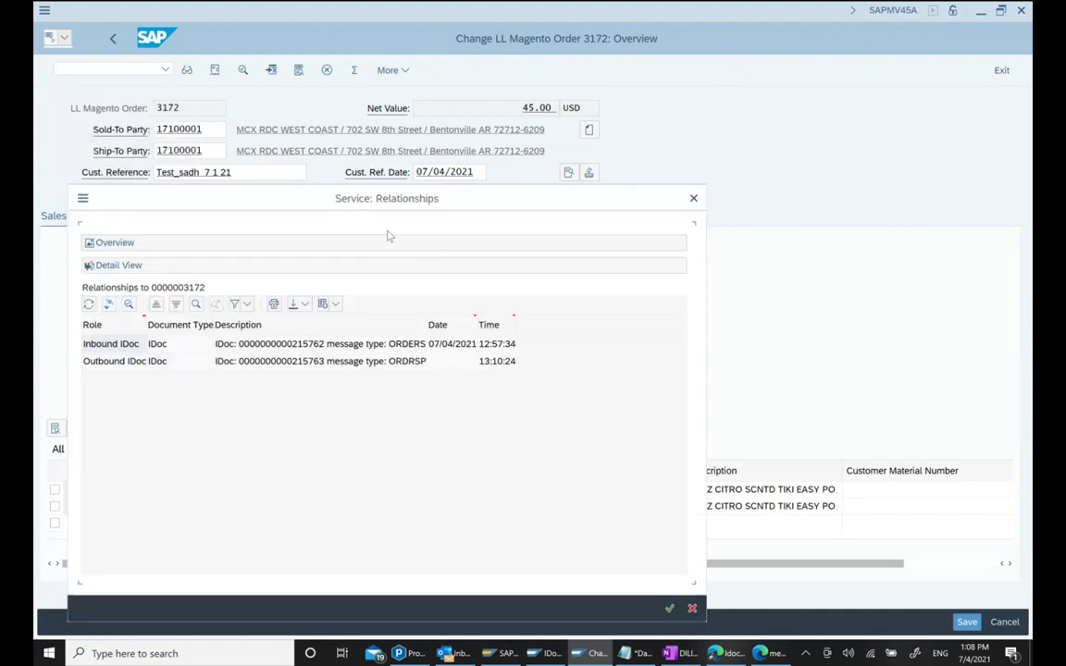
left_click_drag(419, 208, 579, 133)
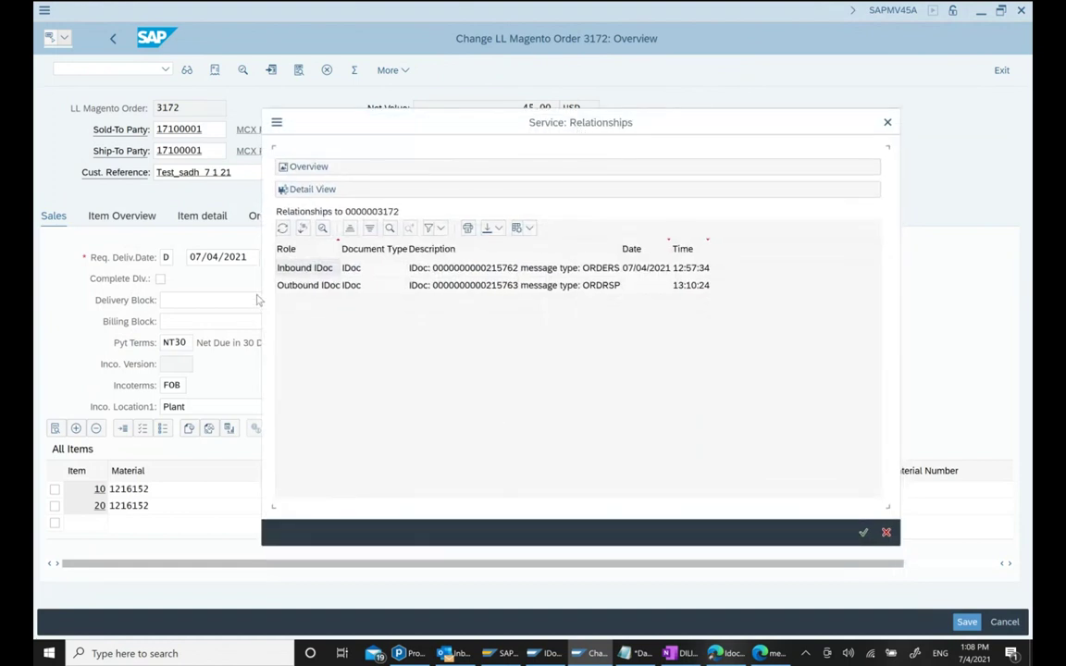
Compare the roles and message types of the linked inbound and outbound IDocs, and close the relationships window.
left_click(306, 287)
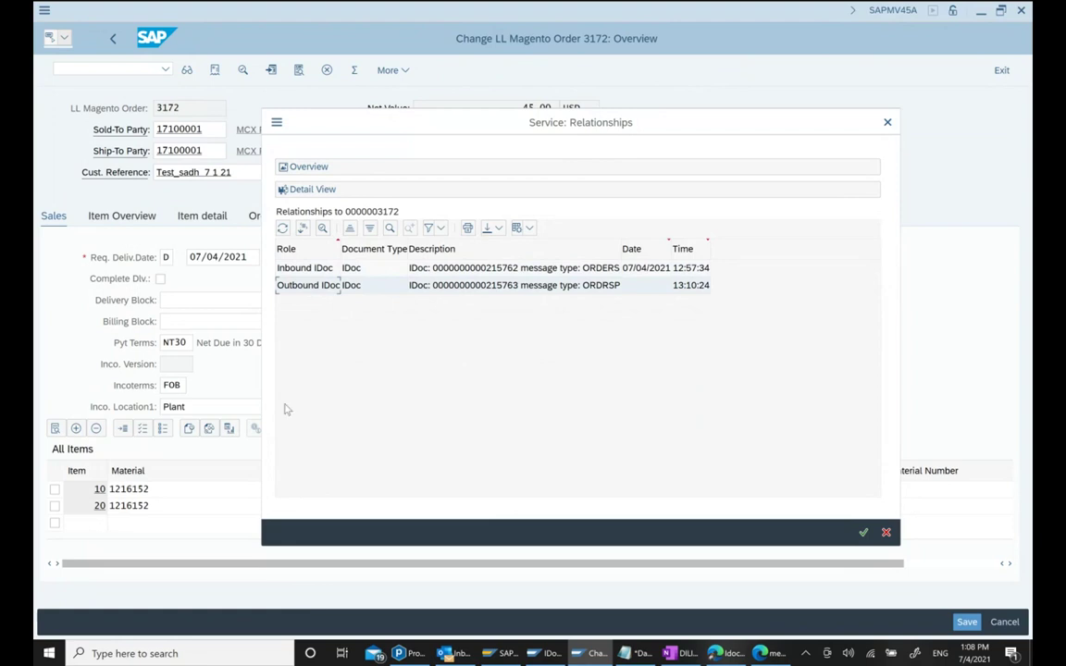
left_click(303, 268)
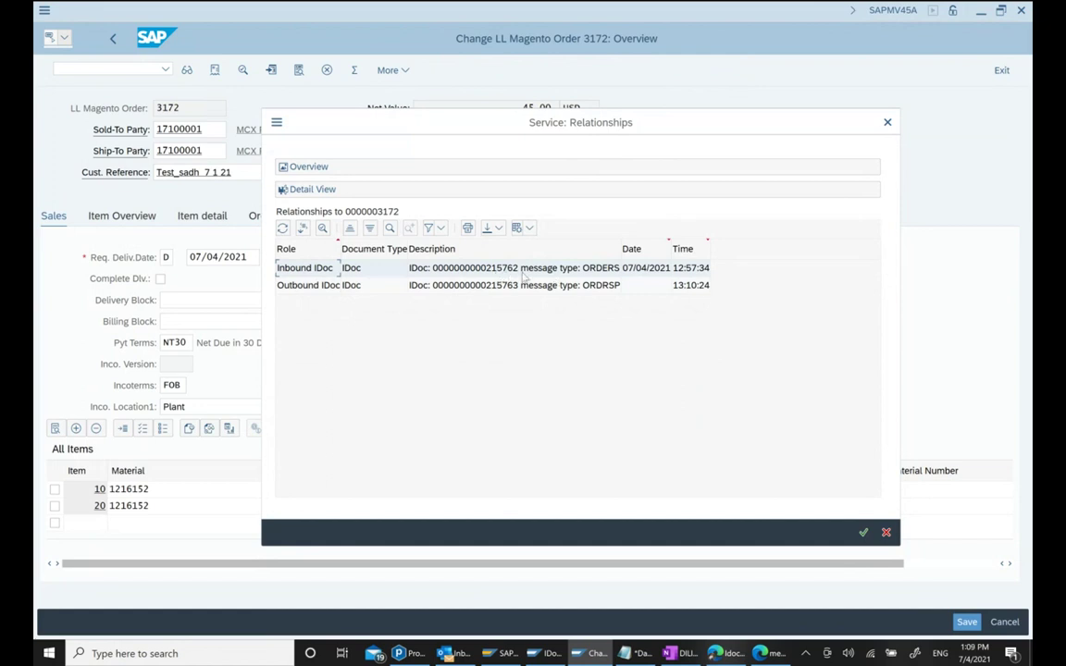
left_click(309, 290)
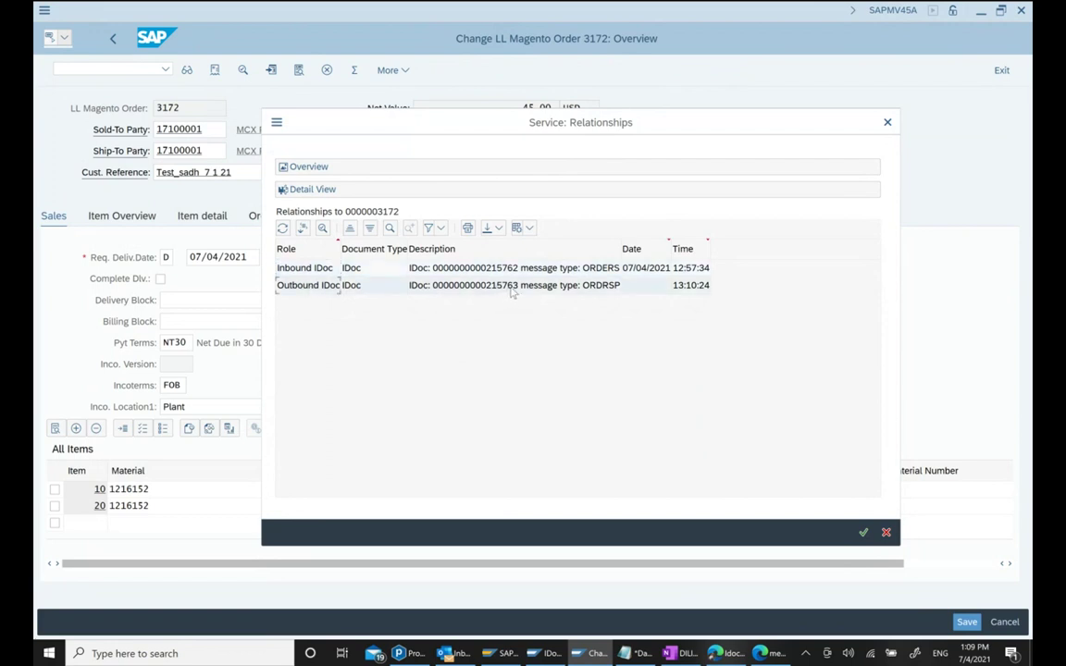
left_click(610, 270)
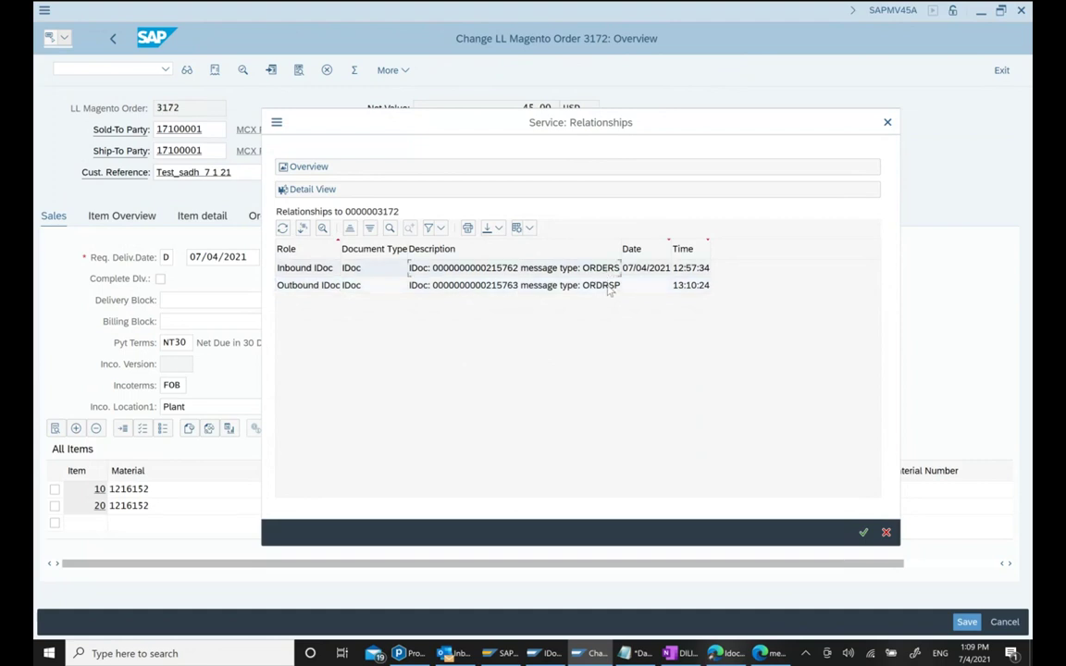
left_click(610, 287)
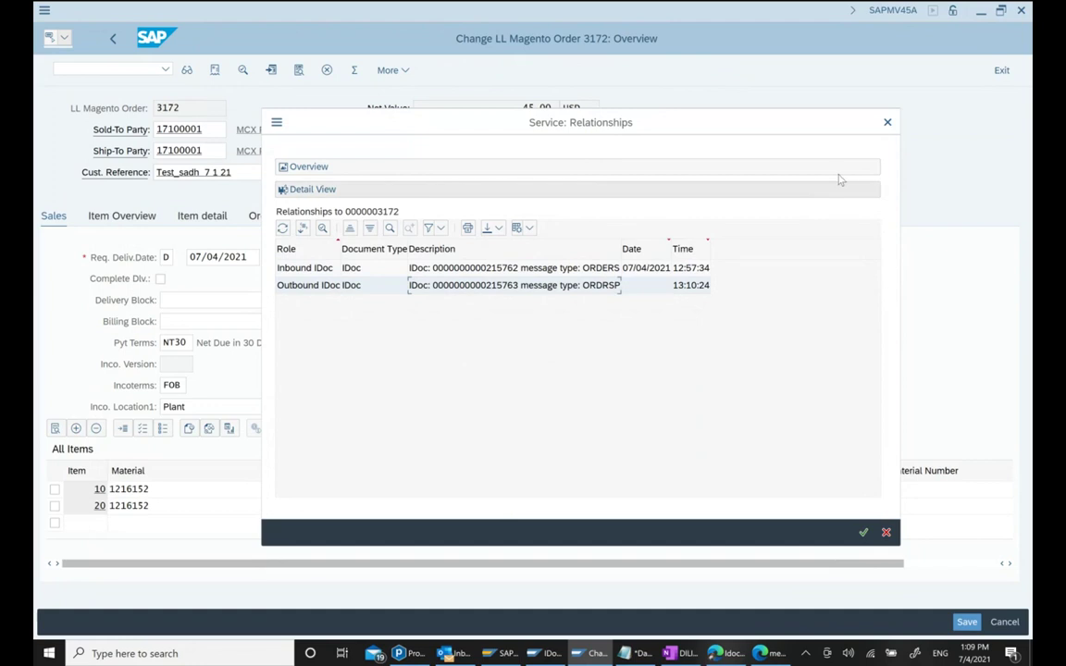
left_click(886, 122)
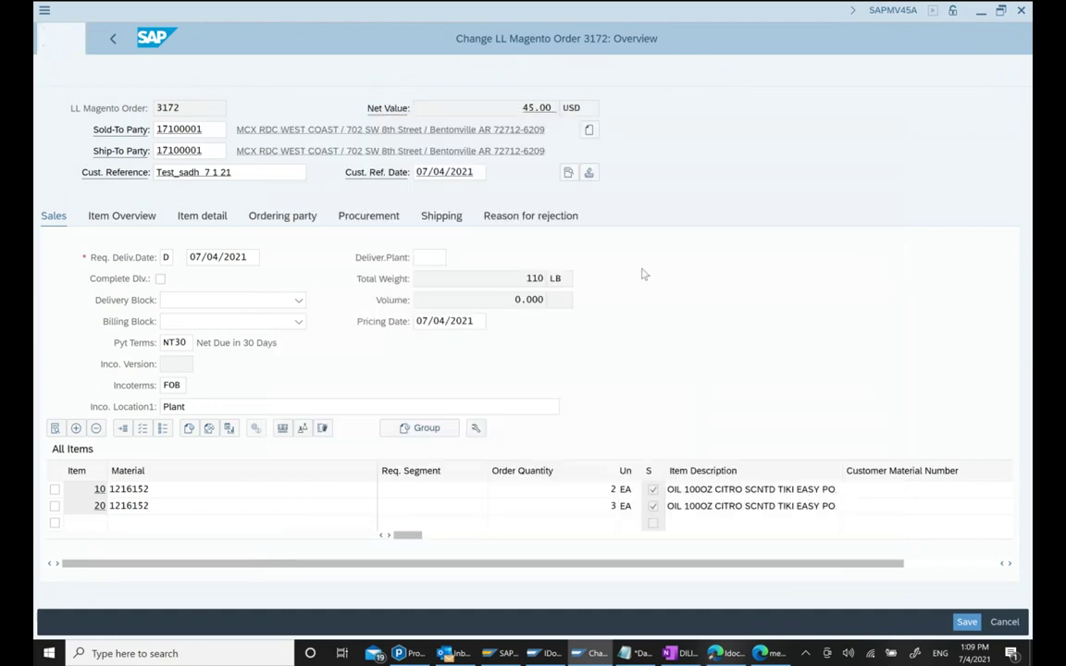
Leave the sales order change transaction and start transaction WE02 for the IDoc list.
left_click(118, 40)
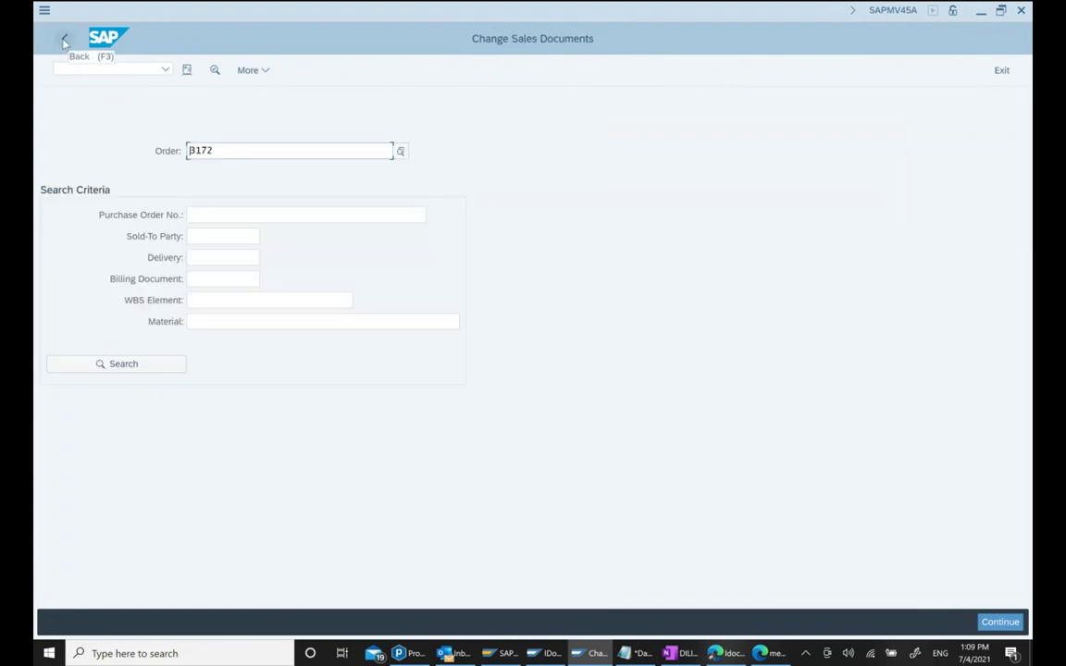
left_click(59, 41)
type("we02")
key("Return")
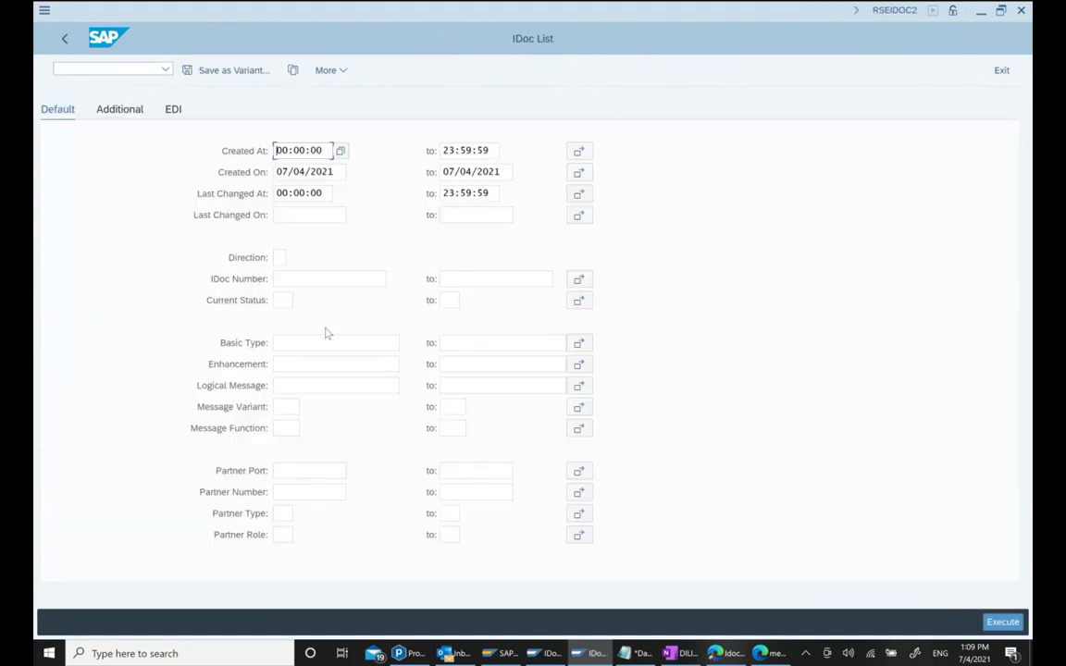
Set the IDoc number selection to 215763 and run the IDoc list to display that IDoc.
left_click(297, 280)
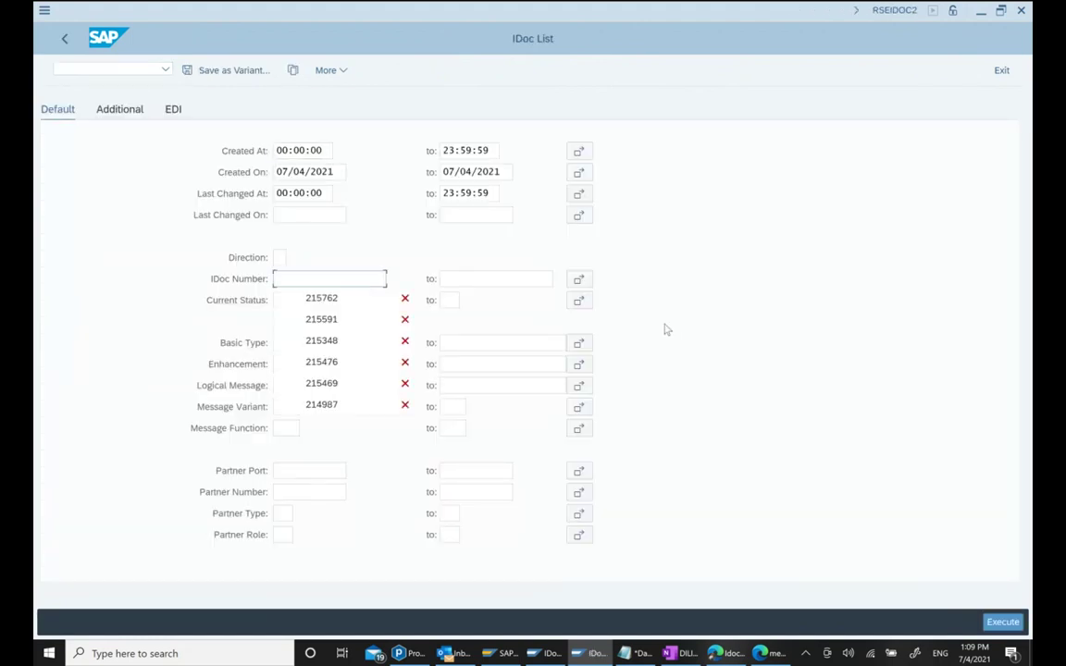
key("Down")
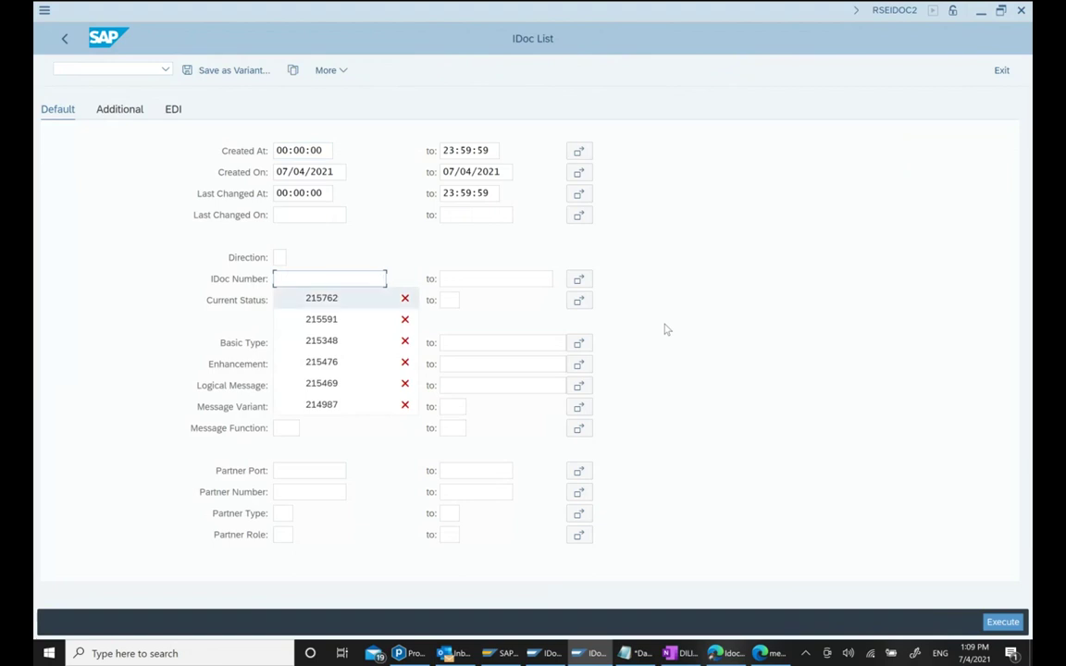
key("Return")
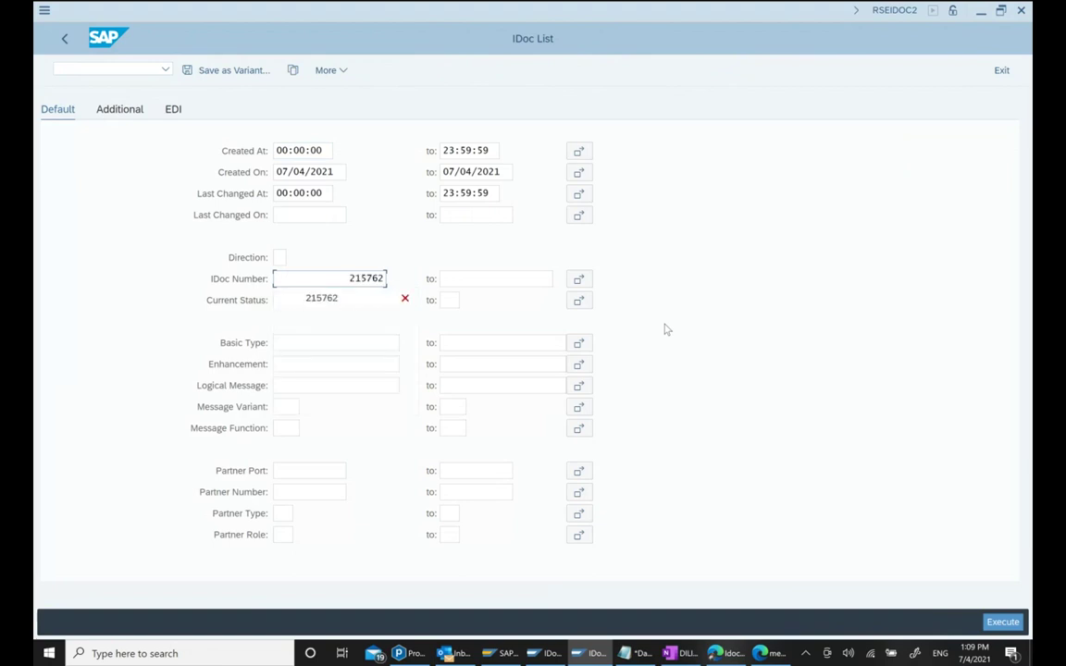
left_click(402, 299)
key("BackSpace")
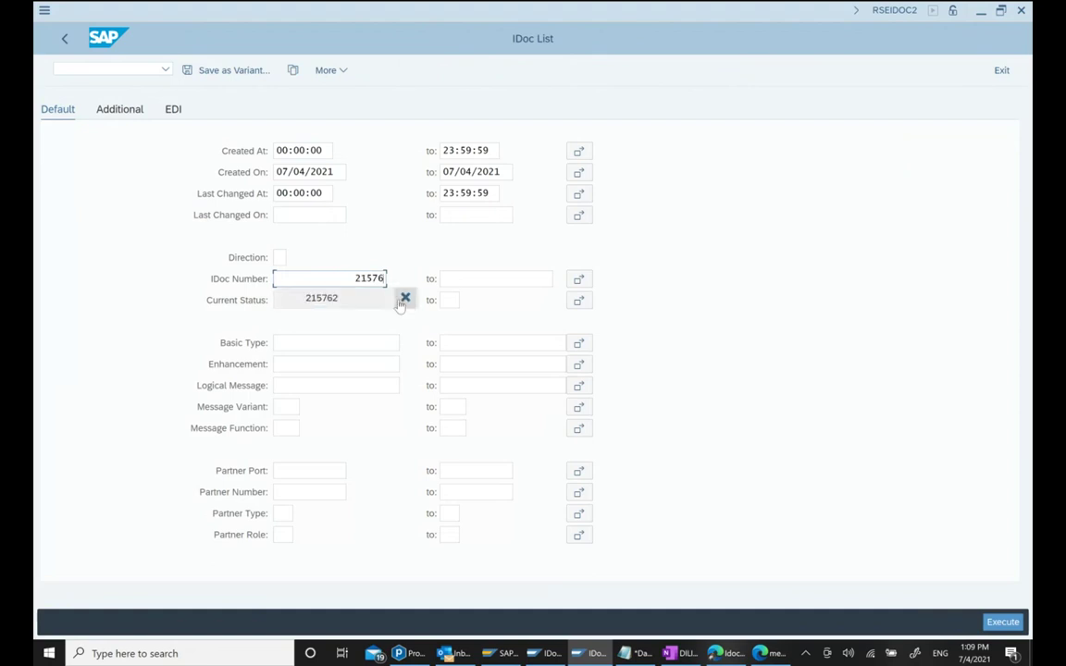
type("3")
left_click(1001, 620)
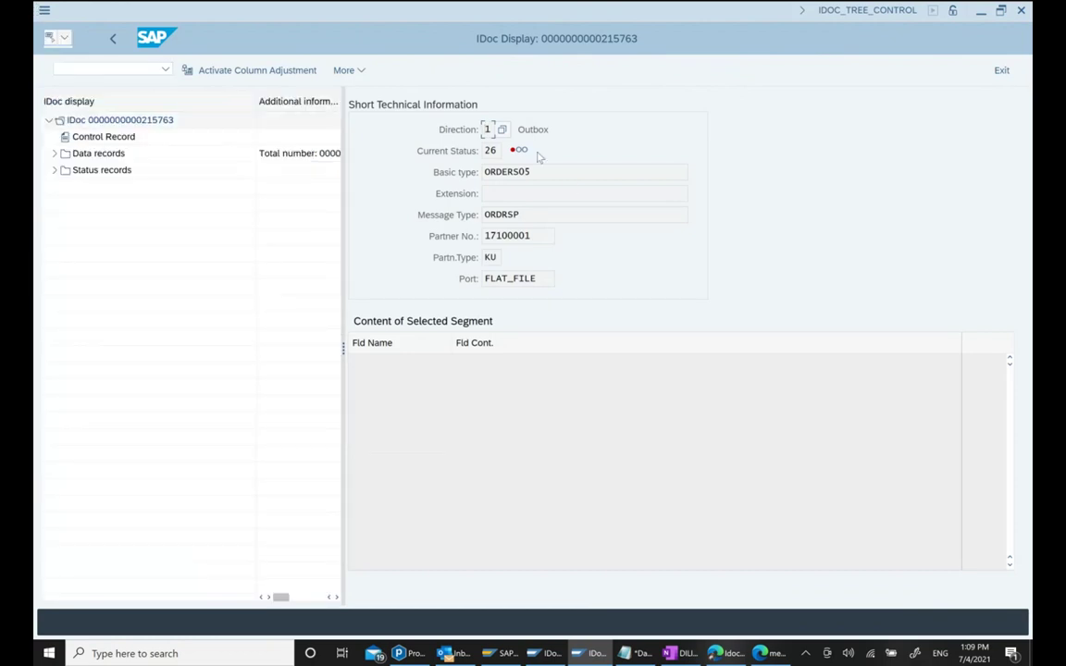
Expand the outbound IDoc's data records, examine the segments from E1EDK01 to E1EDK03 002, and return to the IDoc selection.
left_click(54, 154)
left_click(98, 172)
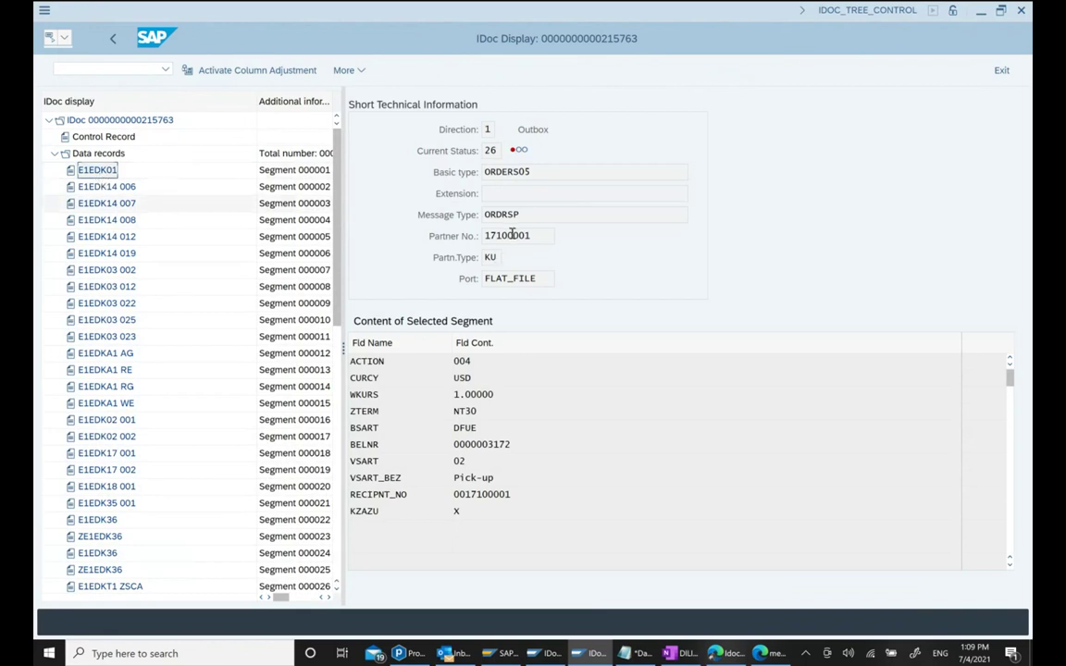
left_click(96, 186)
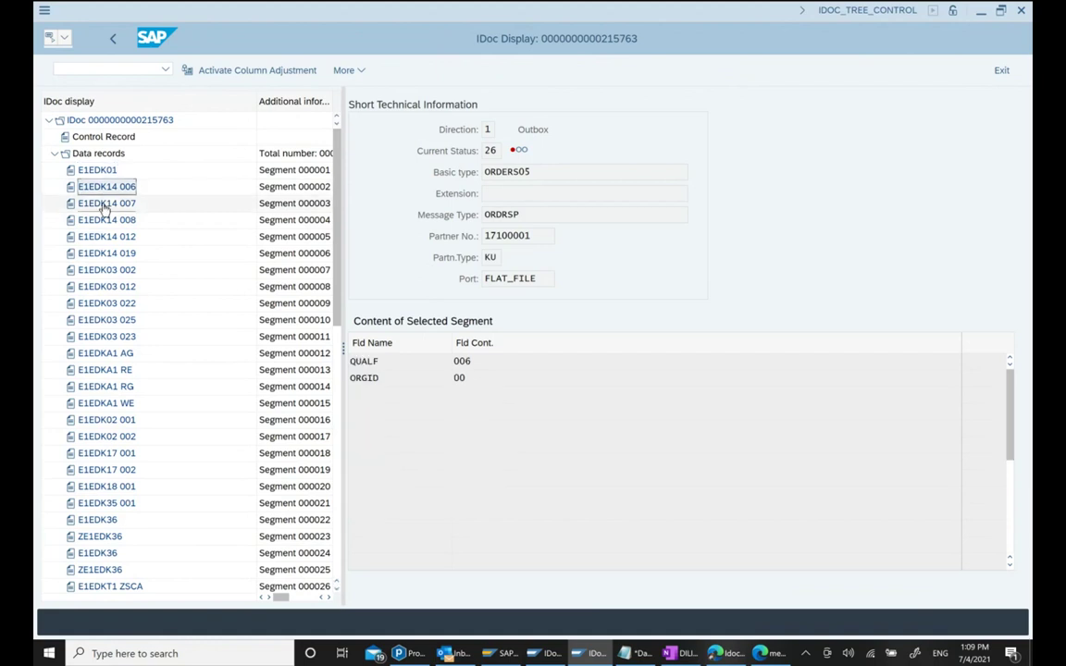
left_click(100, 204)
left_click(92, 221)
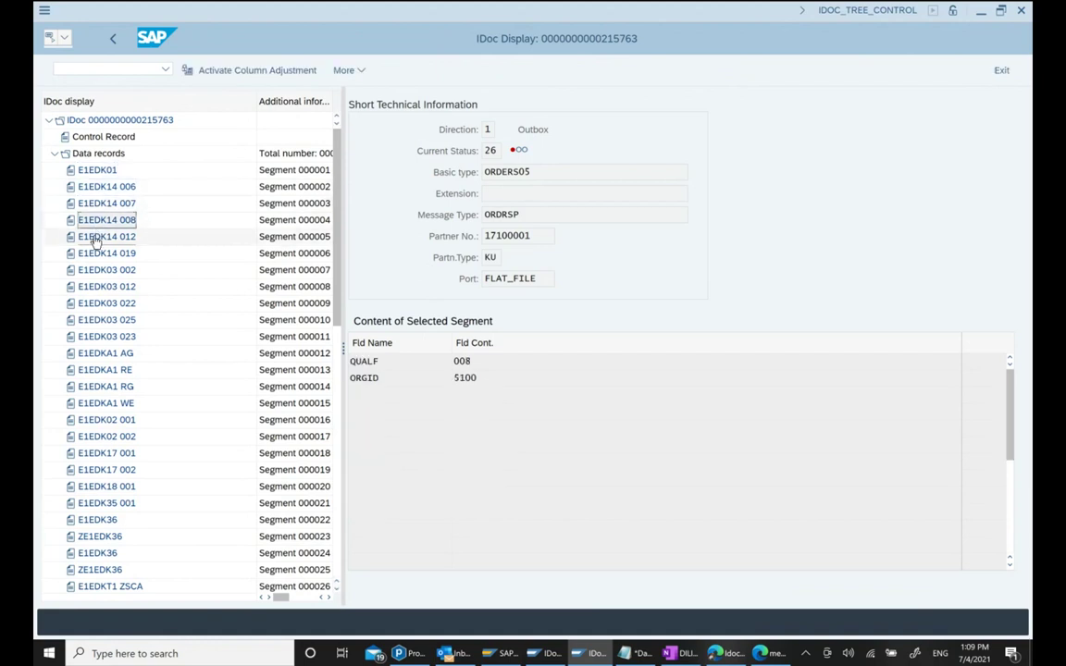
left_click(92, 238)
left_click(93, 253)
left_click(98, 269)
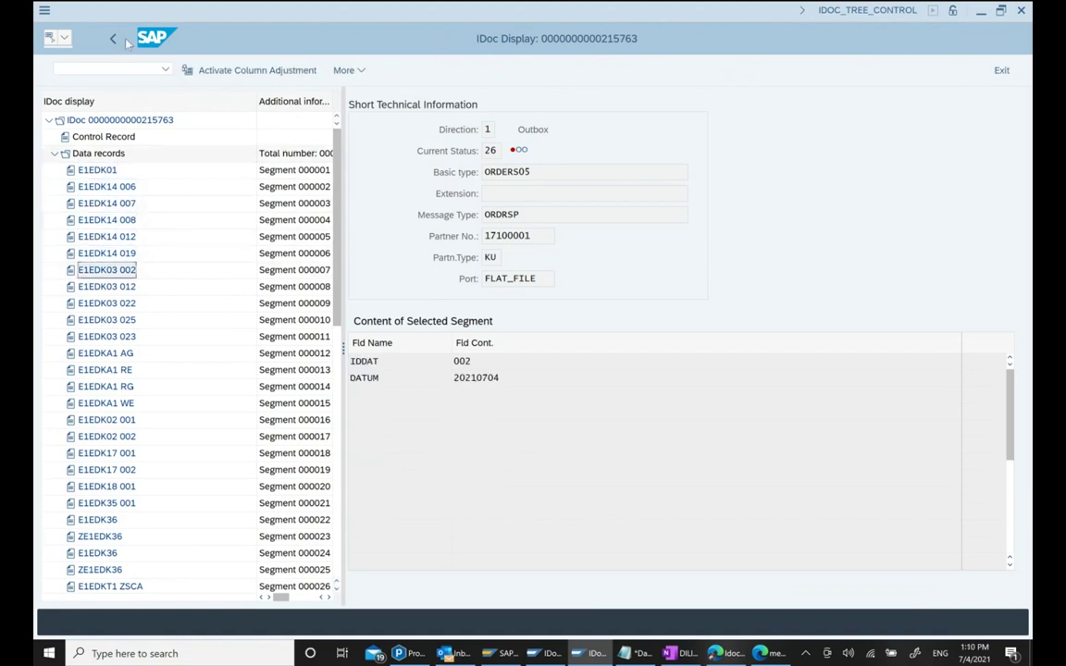
left_click(116, 41)
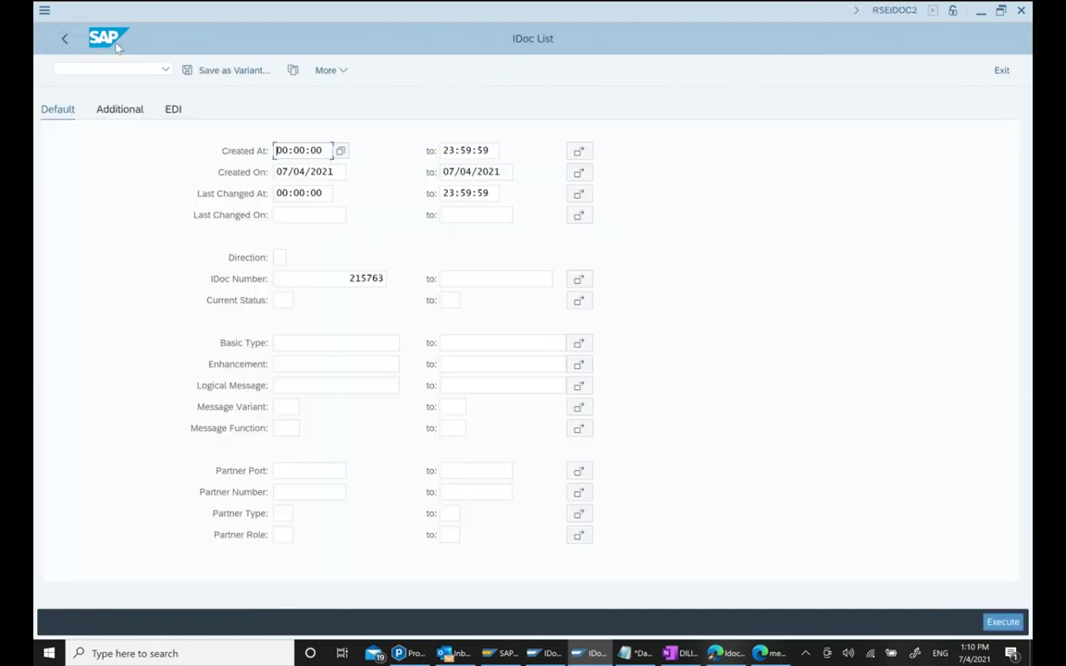